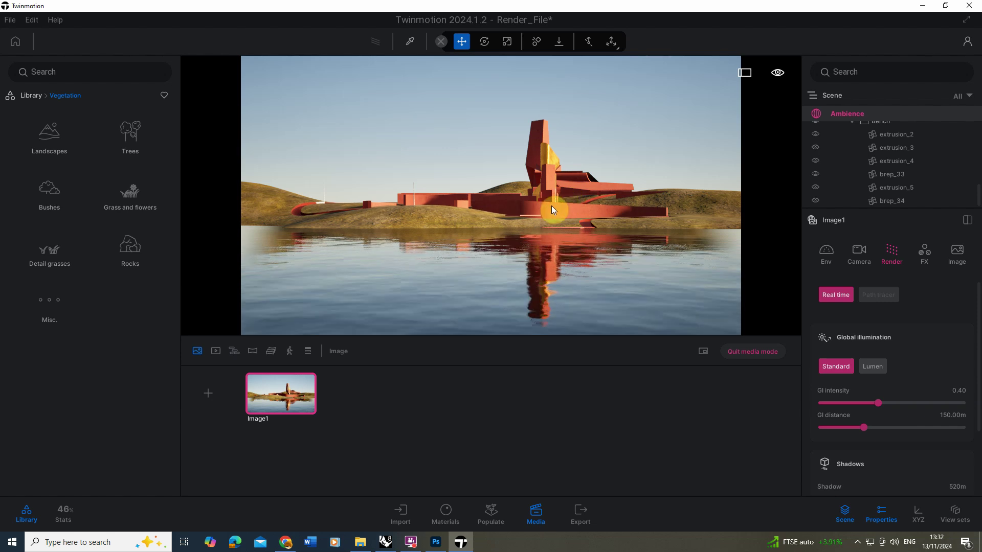
Open the Trees collection of the Vegetation library and browse the available species.
click(31, 96)
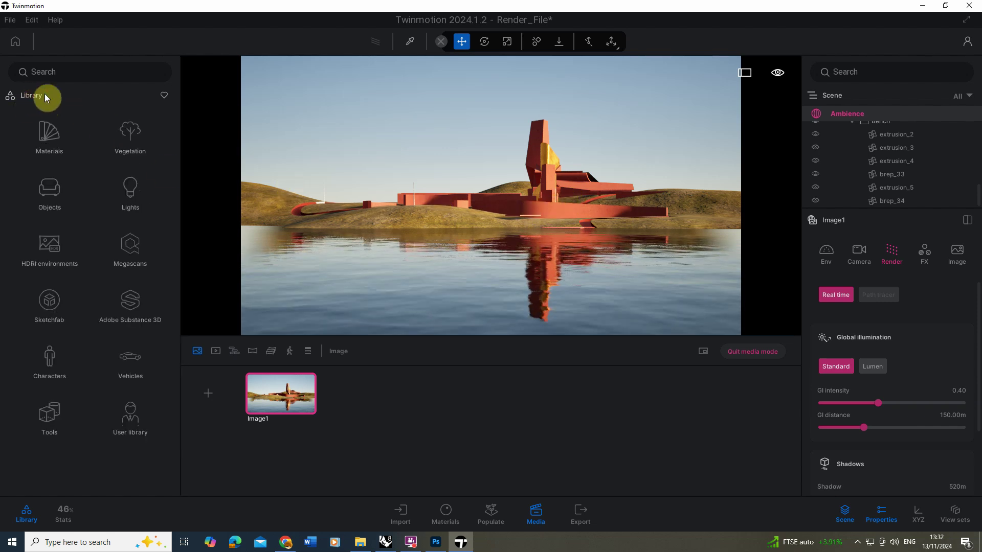
click(131, 132)
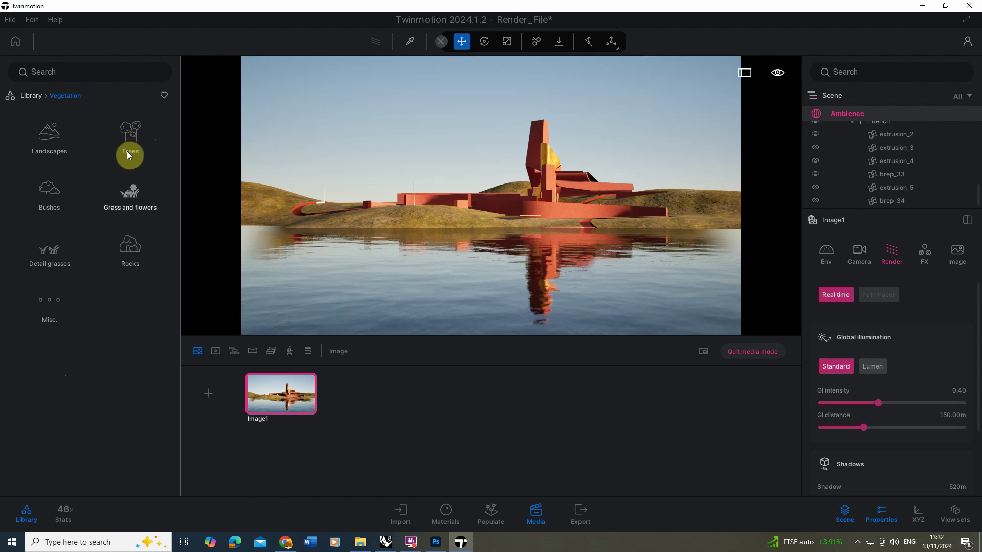
click(134, 137)
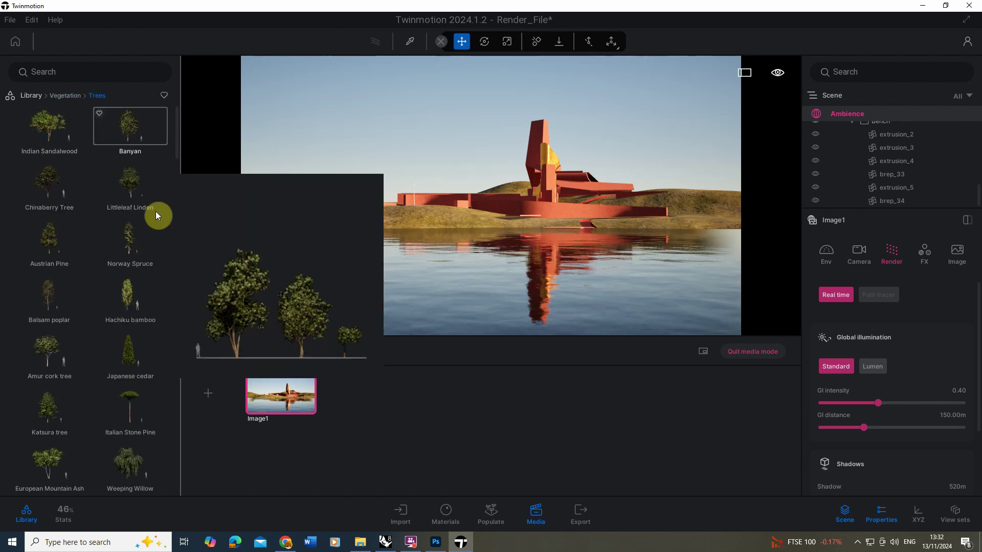
scroll(106, 272, down, 3)
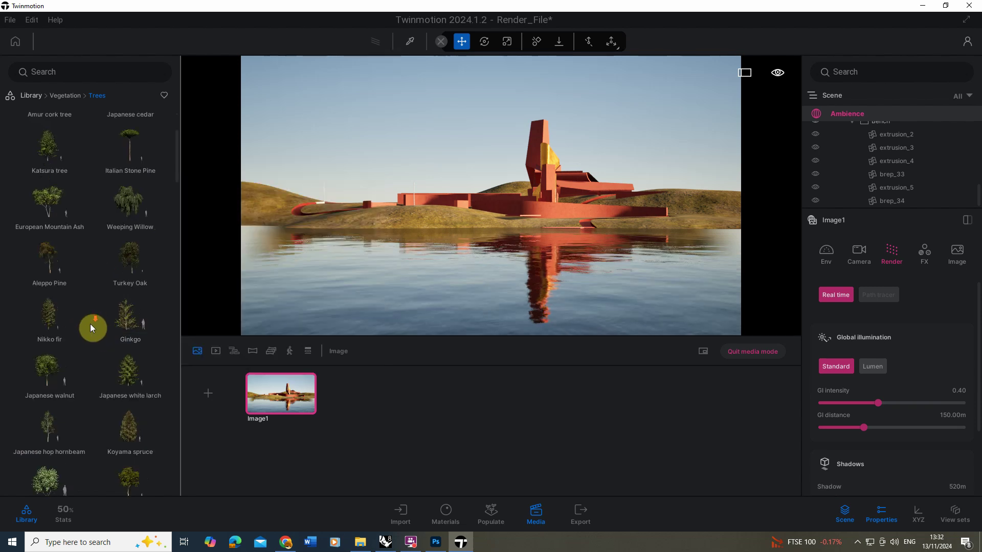
scroll(90, 324, down, 10)
scroll(102, 294, up, 12)
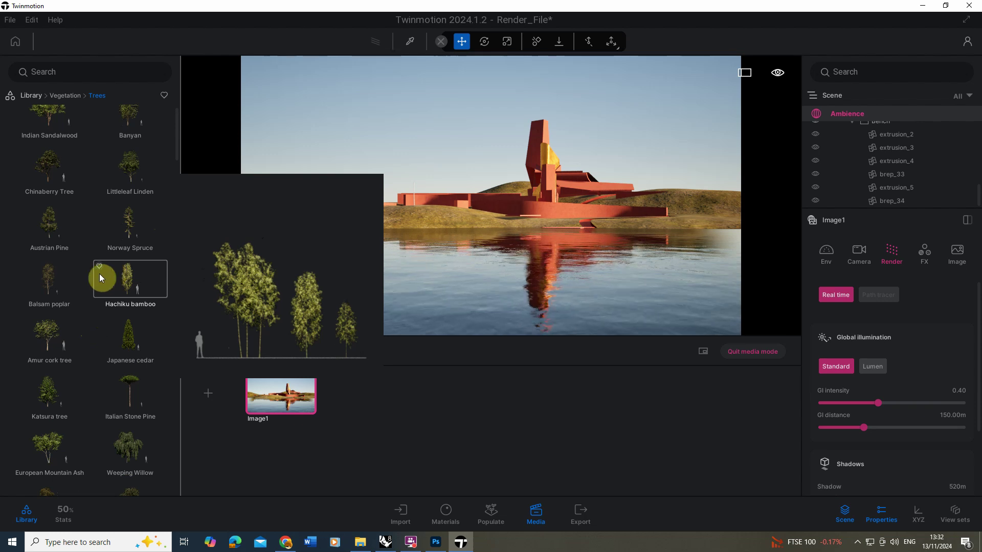
scroll(105, 230, up, 1)
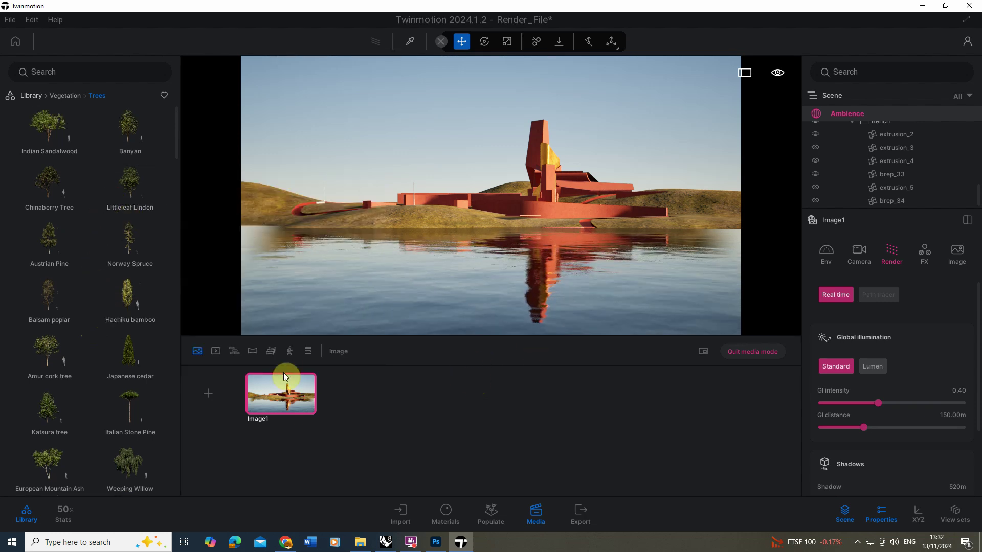
Try placing a single Austrian Pine on the shore in front of the building, and delete it again.
mouse_move(53, 251)
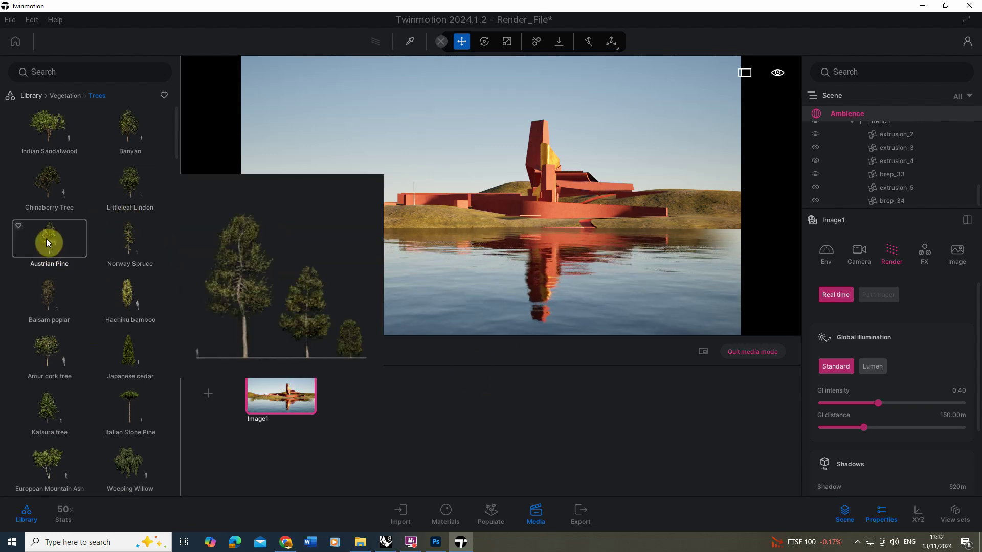
drag(52, 238, 406, 215)
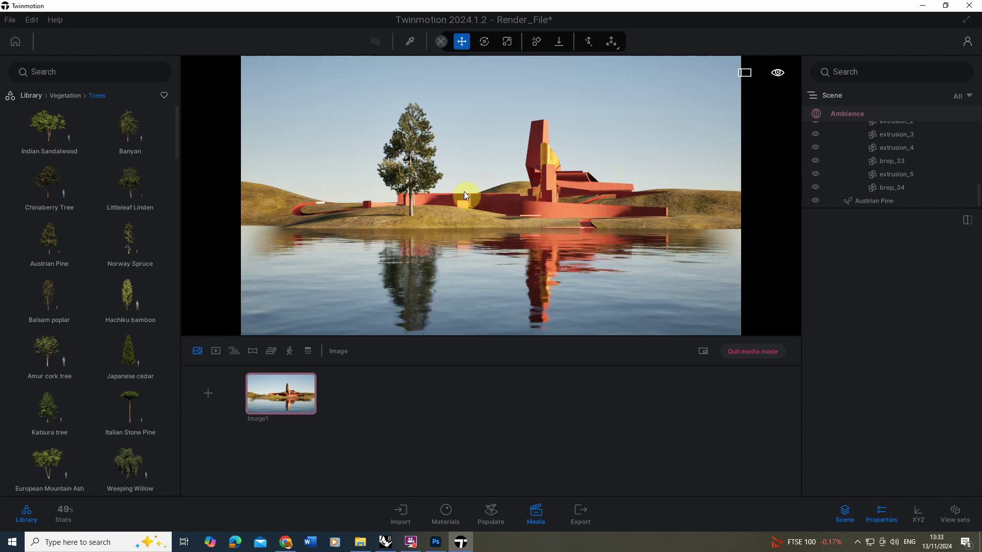
click(416, 173)
key(Delete)
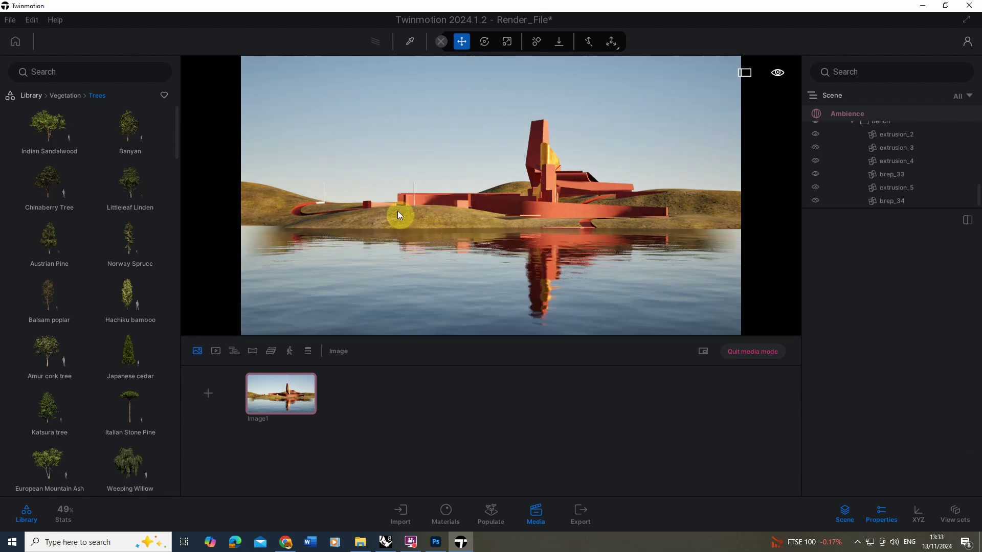
Examine the terrain, curved walls and shoreline from a raised viewpoint covering the whole hillside.
click(422, 213)
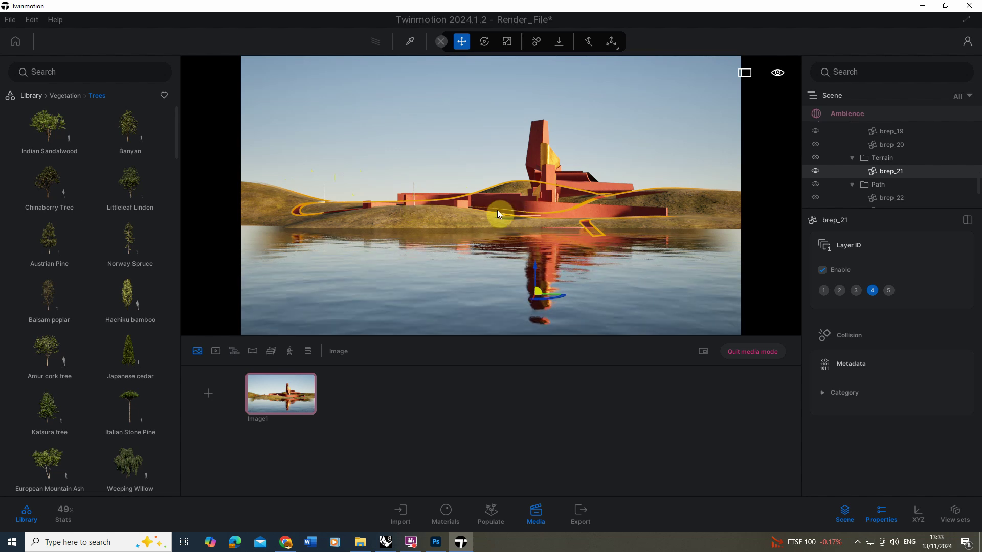
key(f)
middle_drag(452, 176, 455, 215)
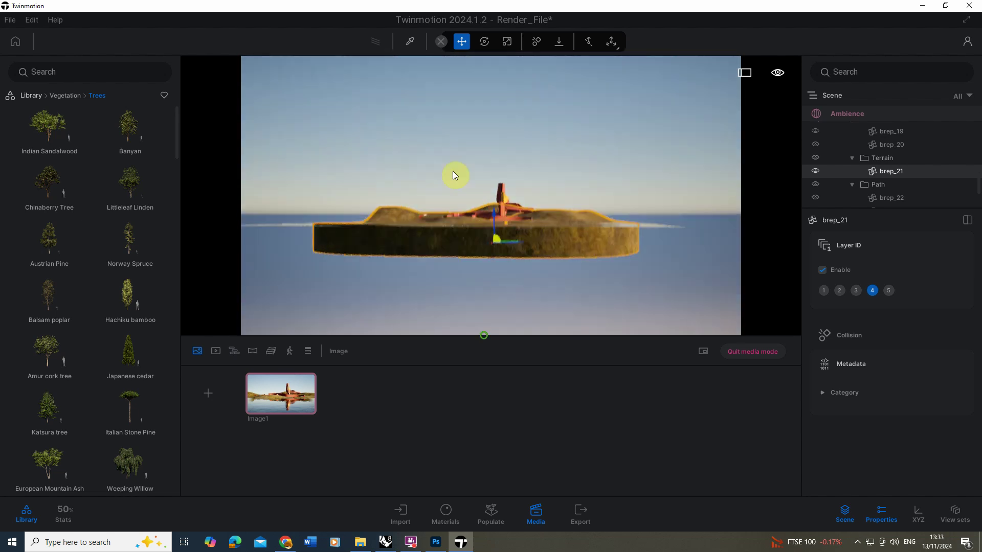
drag(457, 166, 495, 216)
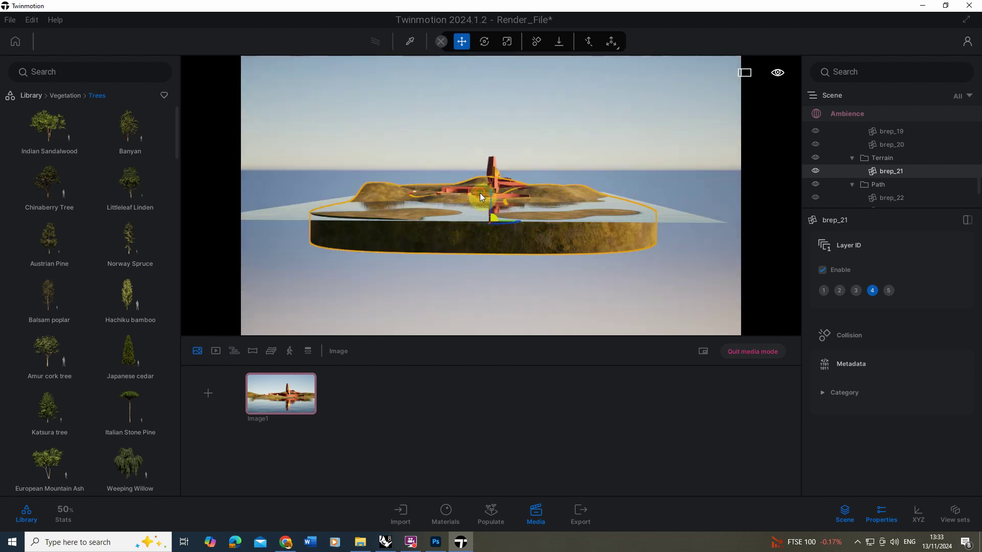
click(500, 197)
key(f)
shift+middle_drag(483, 197, 443, 192)
scroll(442, 192, down, 5)
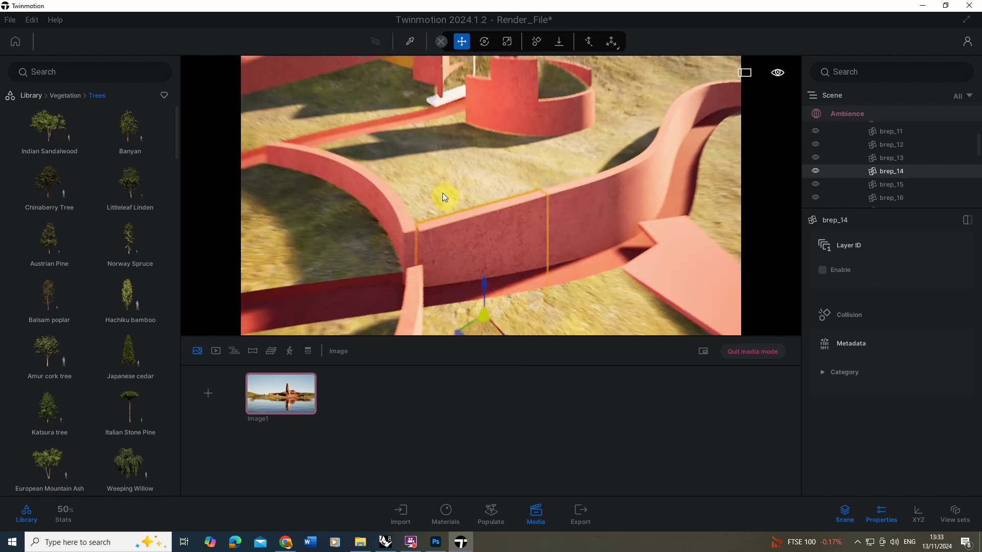
scroll(441, 176, down, 3)
middle_drag(477, 292, 473, 230)
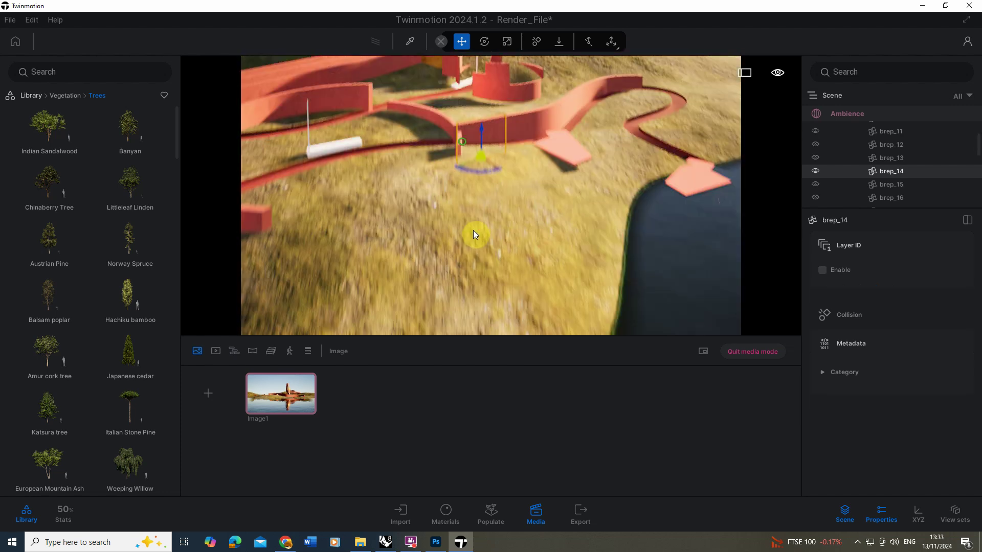
scroll(473, 233, down, 2)
drag(471, 234, 427, 219)
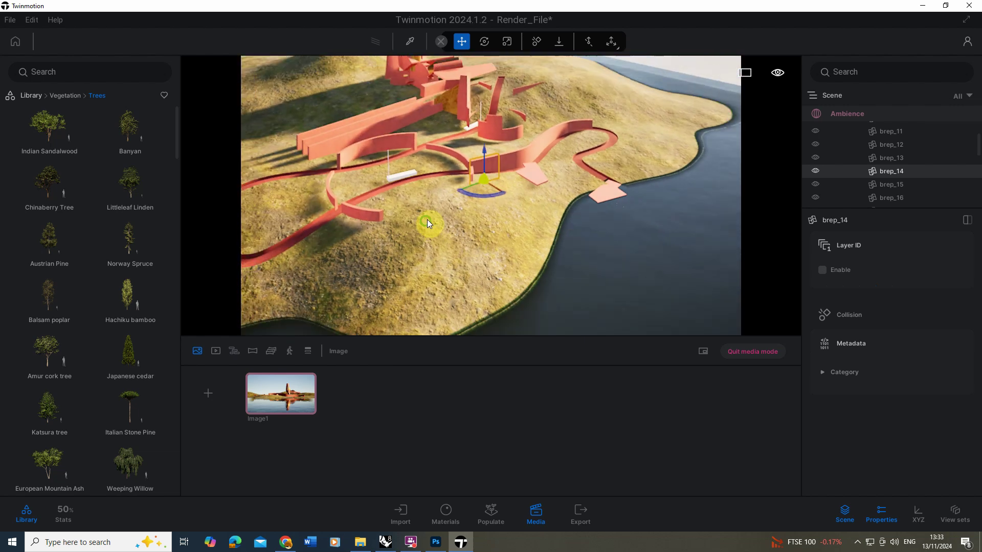
middle_drag(428, 220, 436, 216)
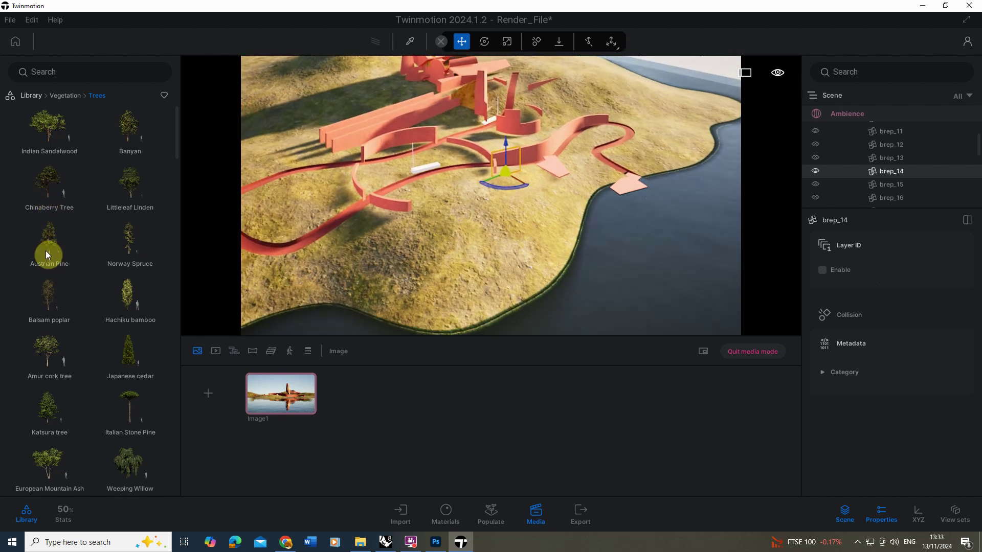
scroll(450, 216, down, 2)
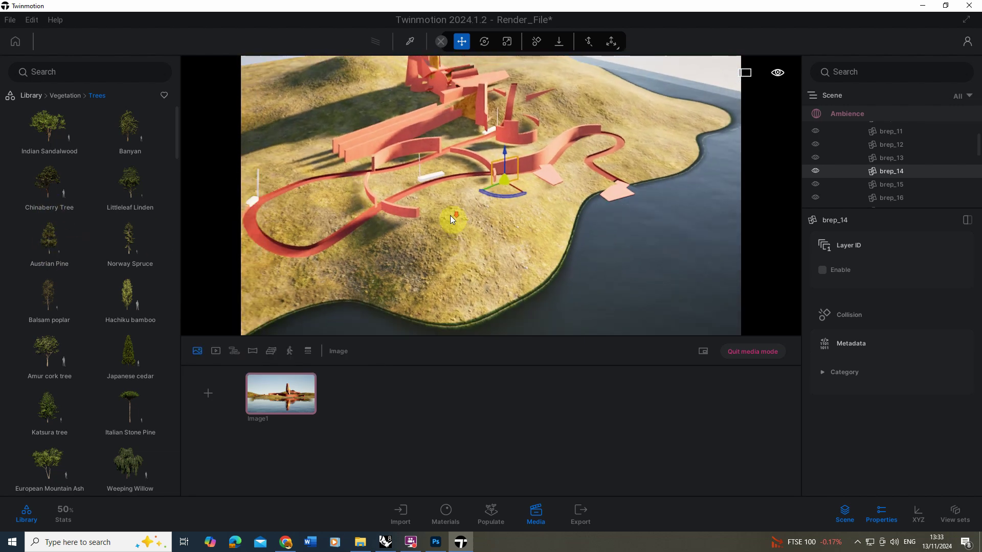
scroll(450, 216, down, 2)
middle_drag(450, 215, 452, 227)
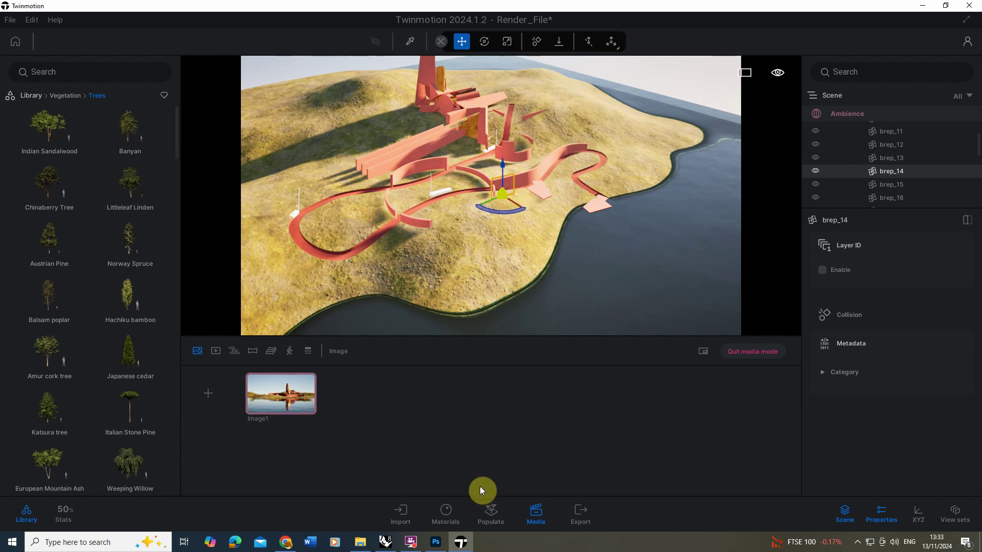
Load Austrian Pine into the Populate Scatter mode and activate its scatter tool.
click(492, 513)
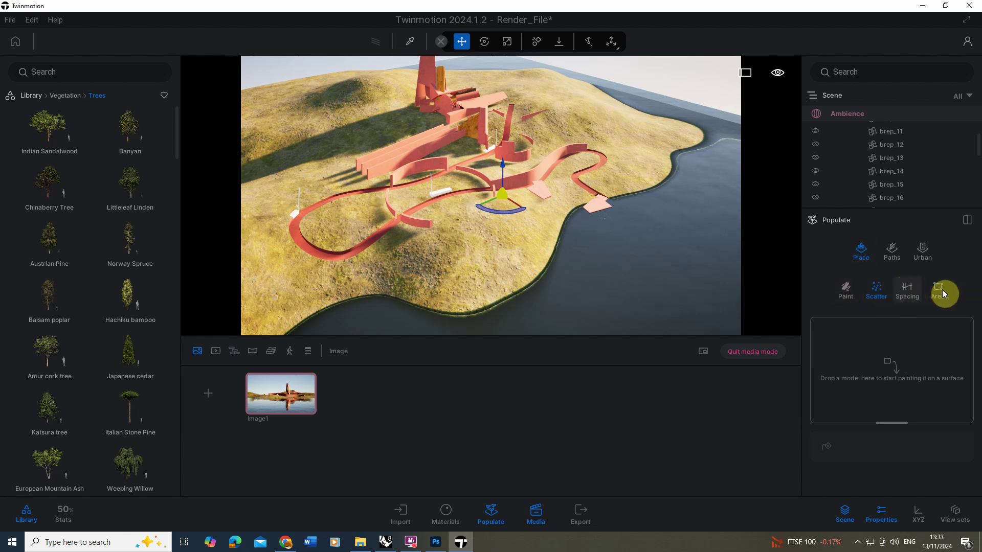
click(874, 299)
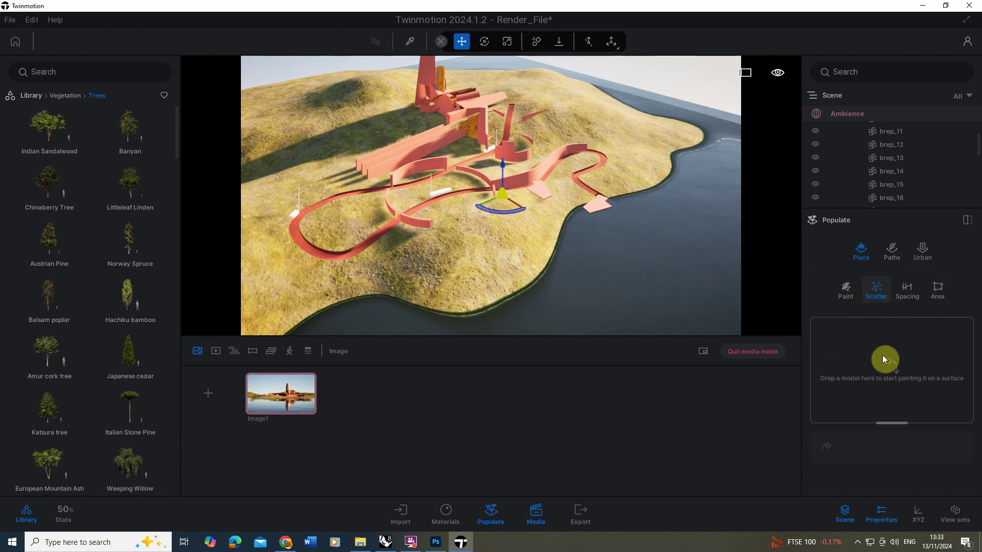
click(876, 295)
mouse_move(43, 249)
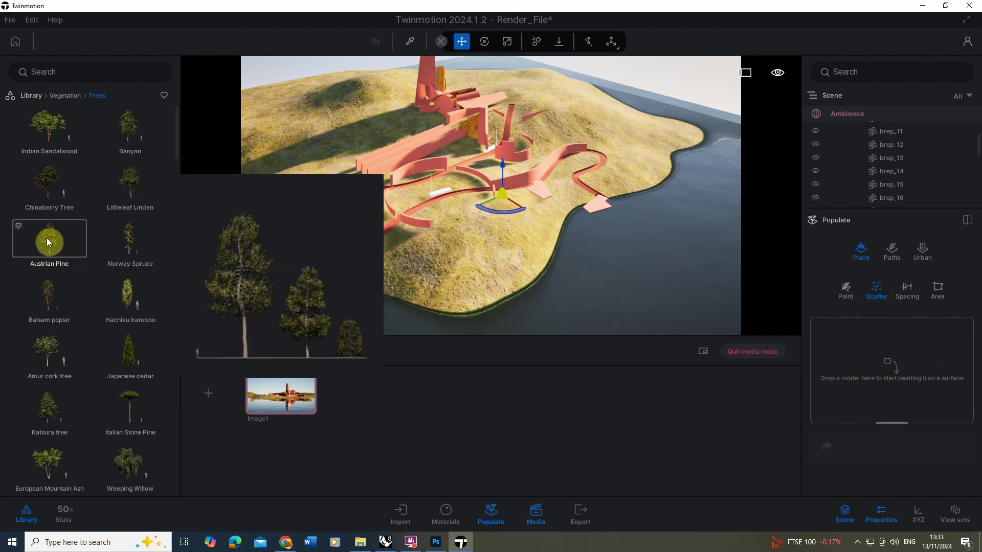
drag(45, 241, 871, 359)
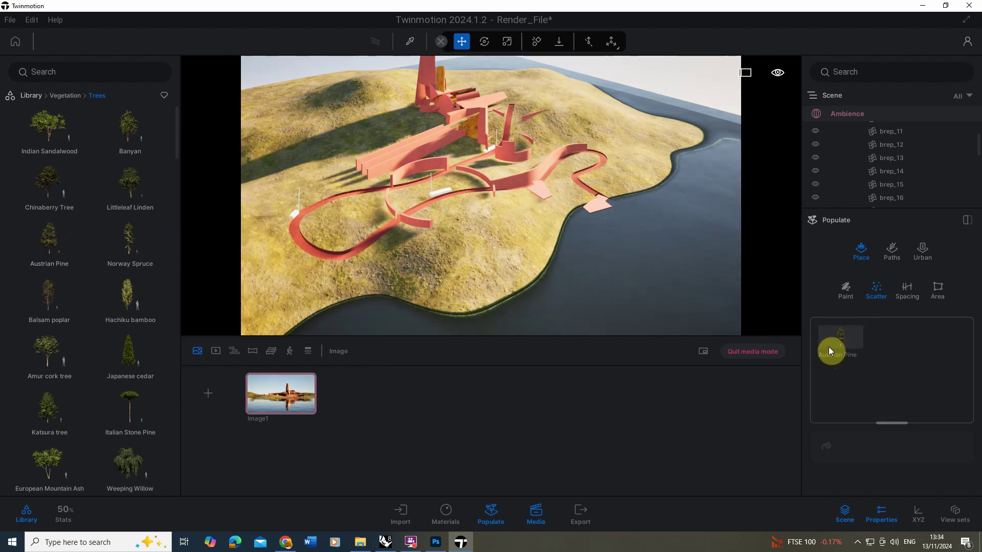
click(826, 448)
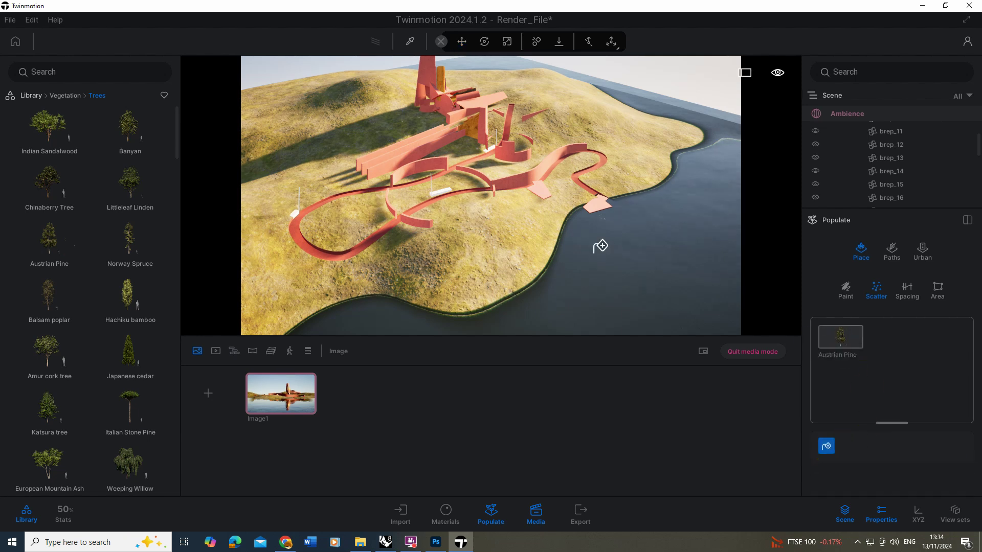
Scatter a first batch of Austrian Pines over the terrain around the building and review the vegetation's settings.
click(485, 215)
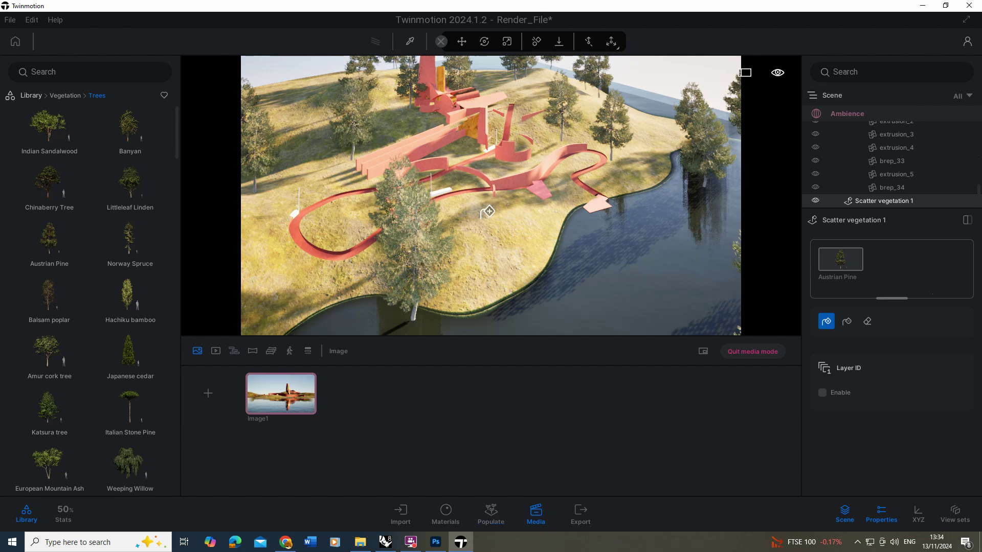
scroll(489, 211, down, 5)
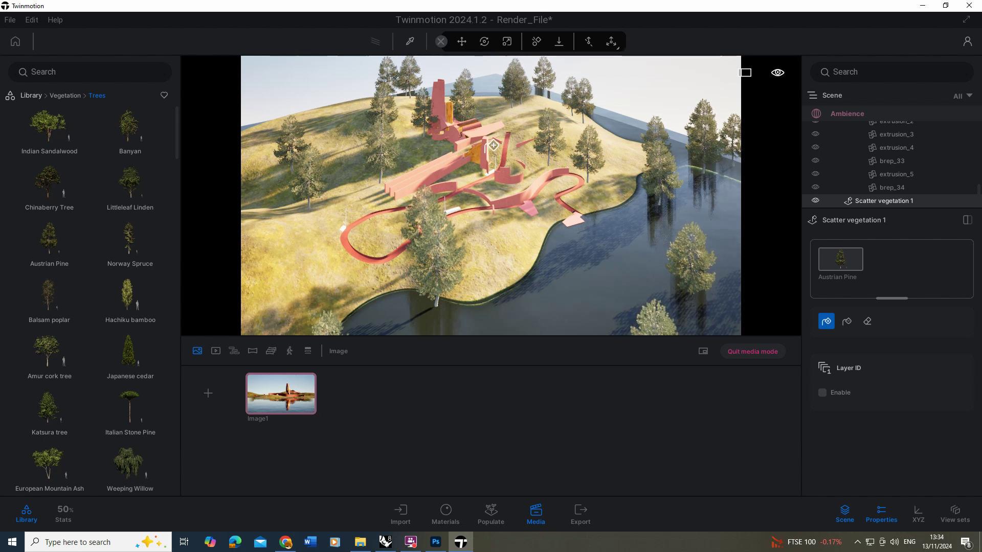
click(462, 41)
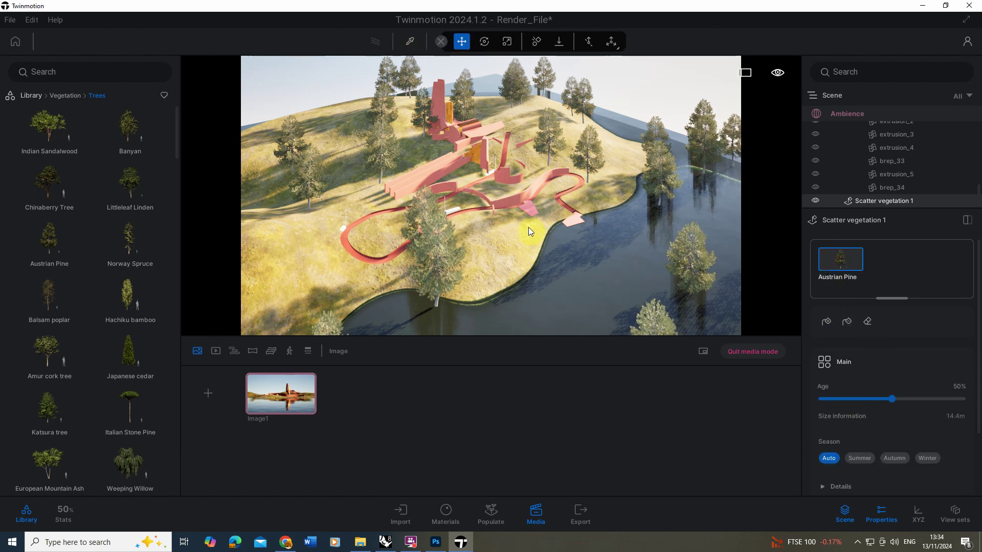
scroll(851, 446, down, 2)
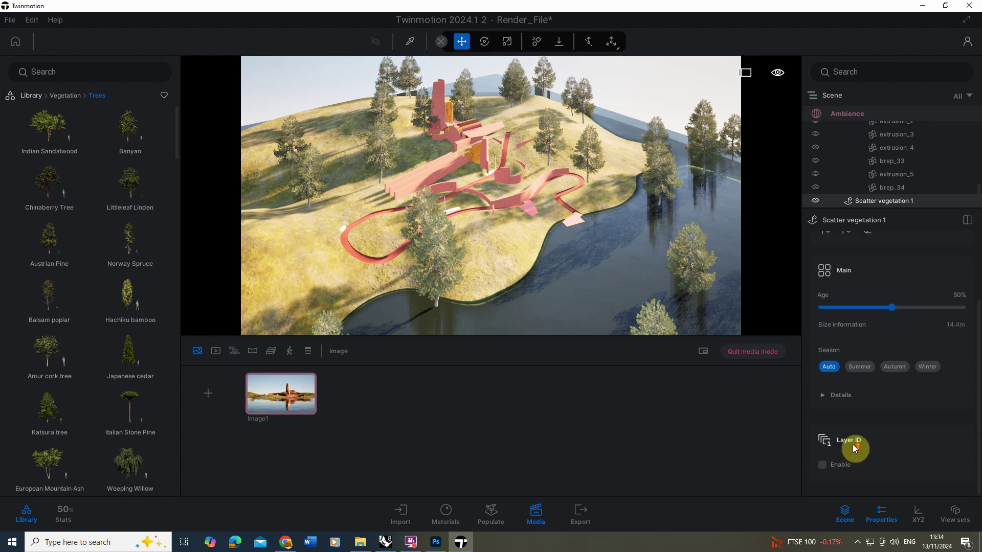
scroll(851, 447, up, 2)
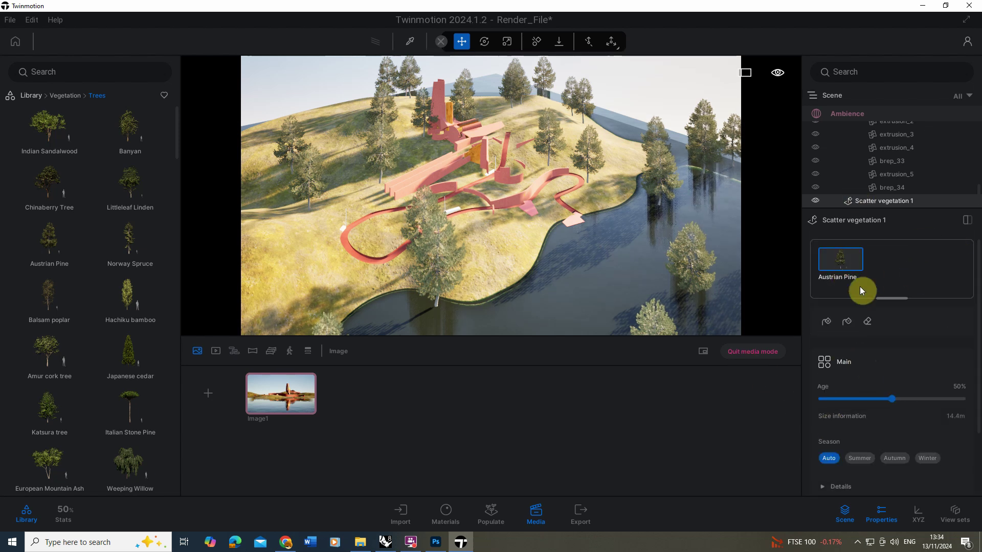
Increase the forest's density by scattering more Austrian Pines over the same terrain with repeated passes.
click(826, 321)
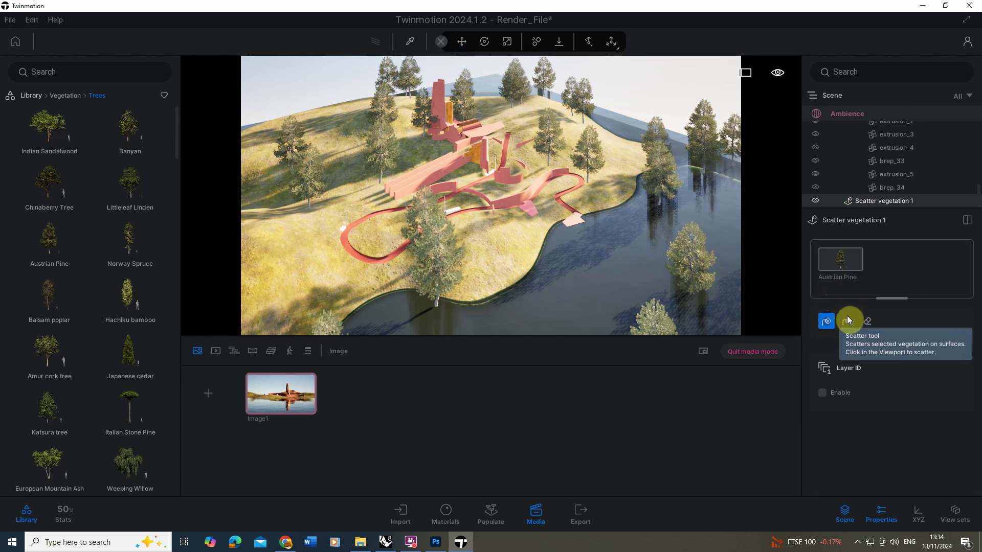
click(492, 236)
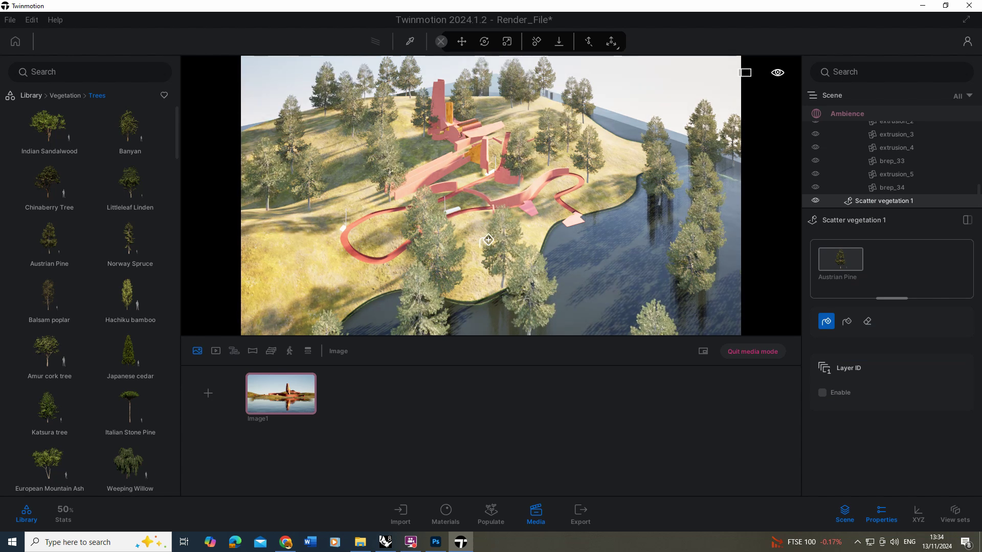
click(487, 238)
click(484, 234)
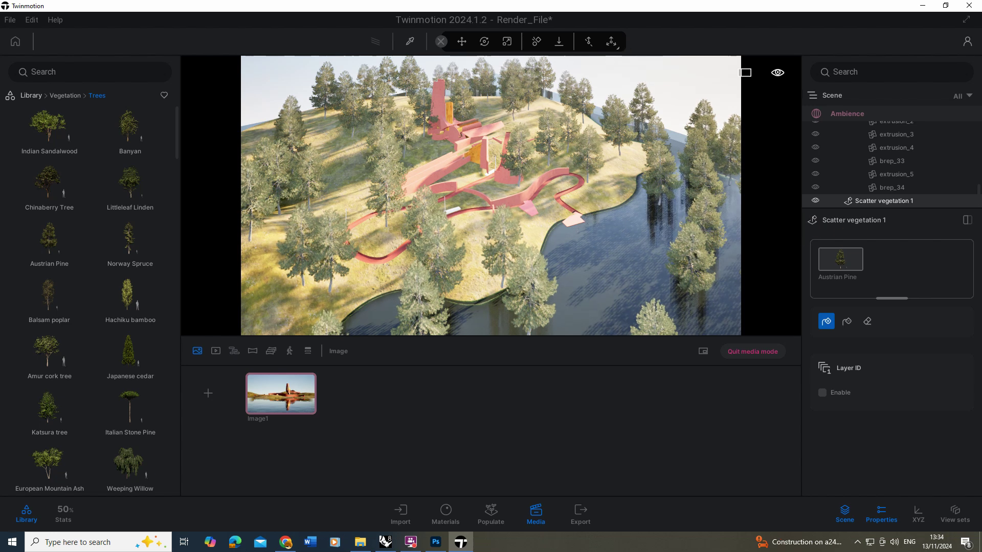
click(462, 41)
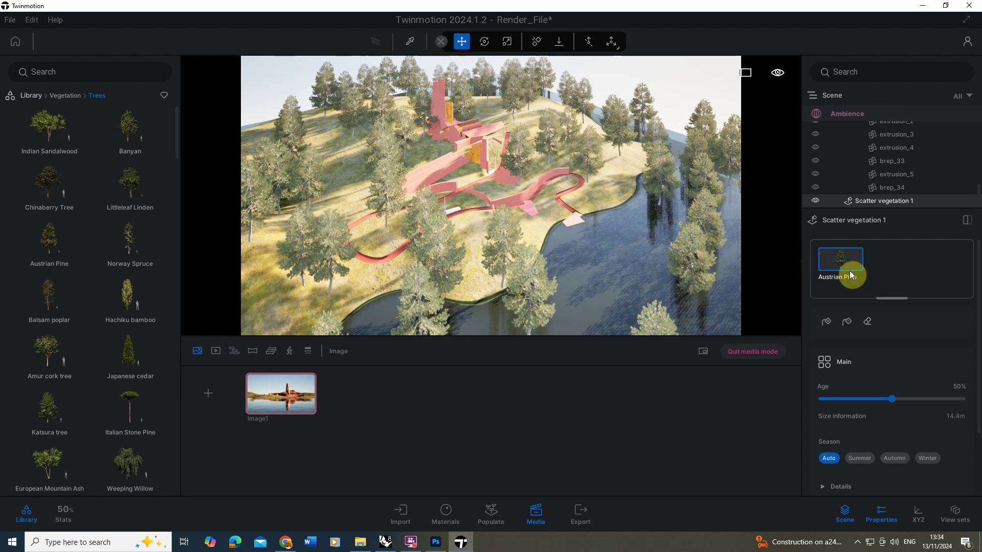
Reduce the age of the scattered Austrian Pines to 36%.
click(502, 239)
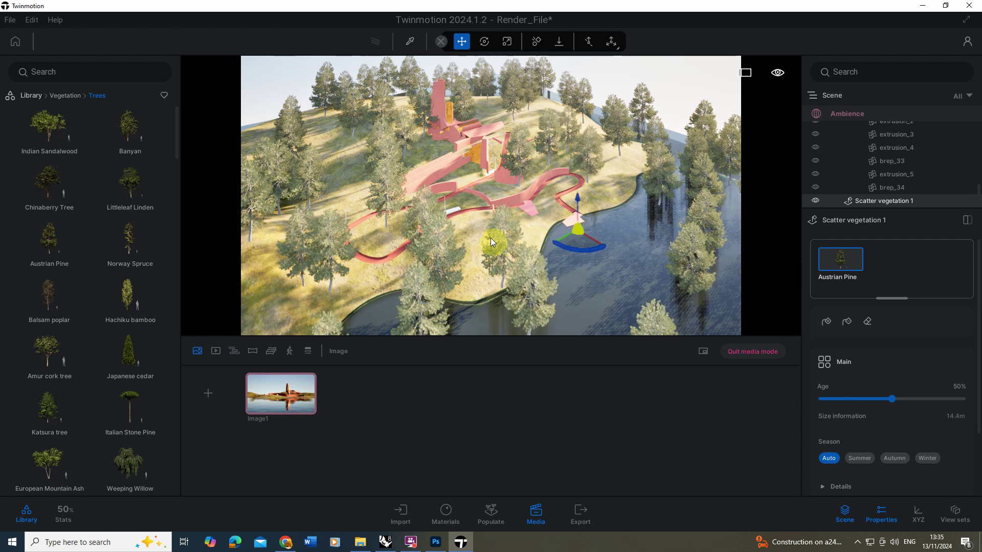
click(643, 93)
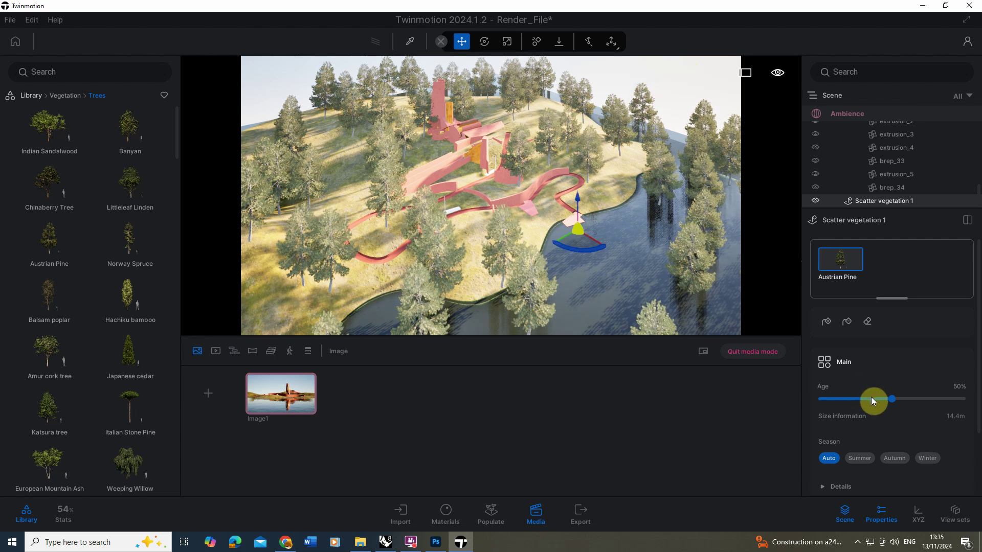
mouse_move(892, 399)
mouse_down()
mouse_move(844, 399)
mouse_move(898, 399)
mouse_move(873, 400)
mouse_up()
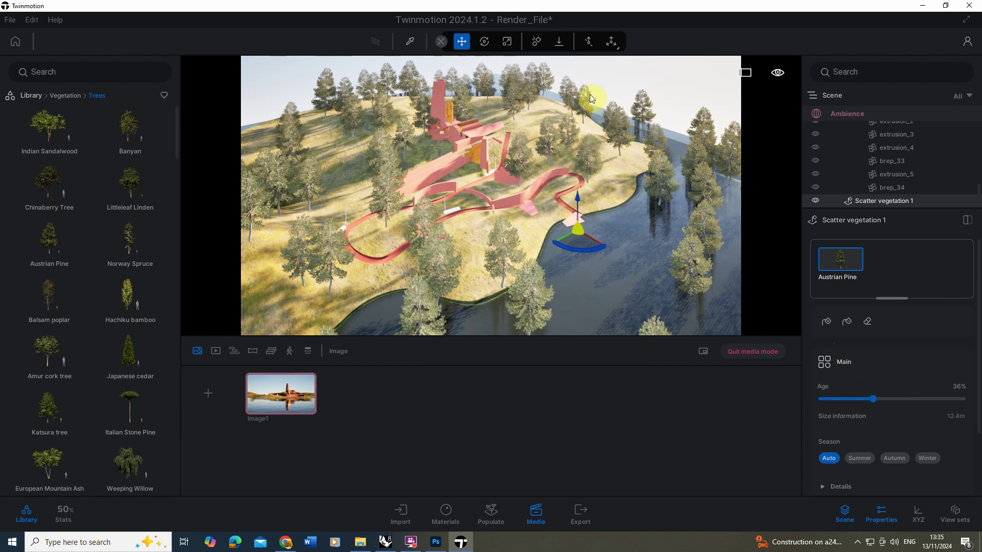
Delete the scattered Austrian Pines and load Austrian Pine into the Populate Spacing mode.
key(Delete)
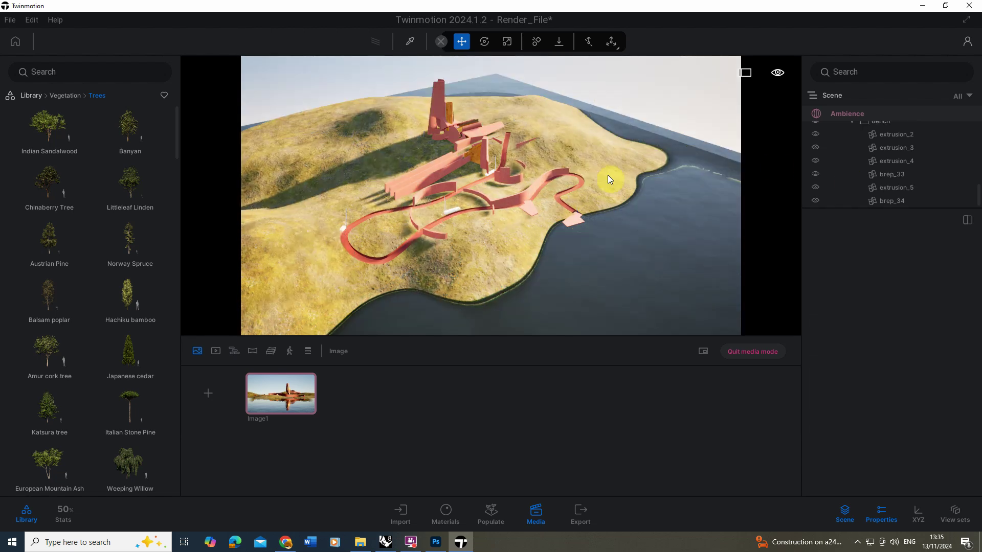
click(495, 513)
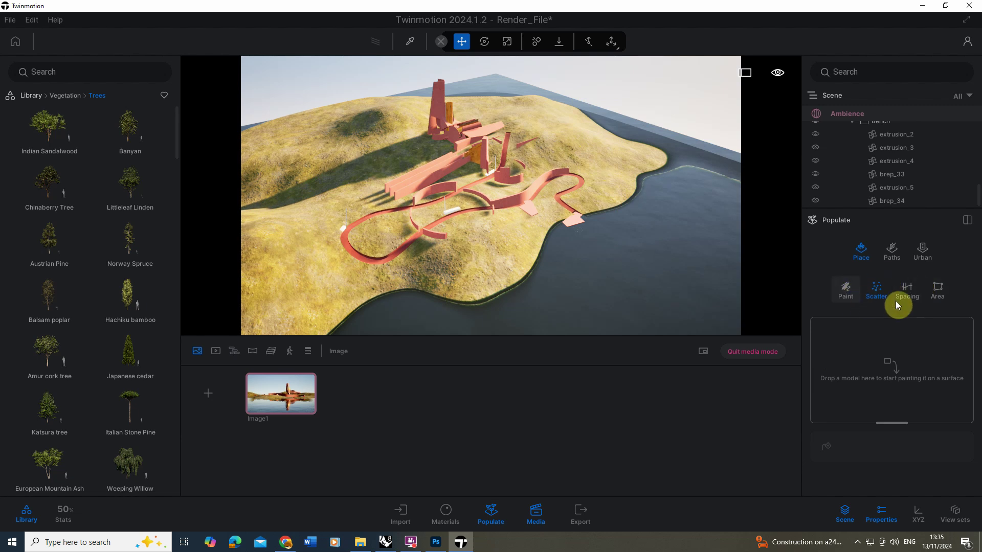
click(908, 290)
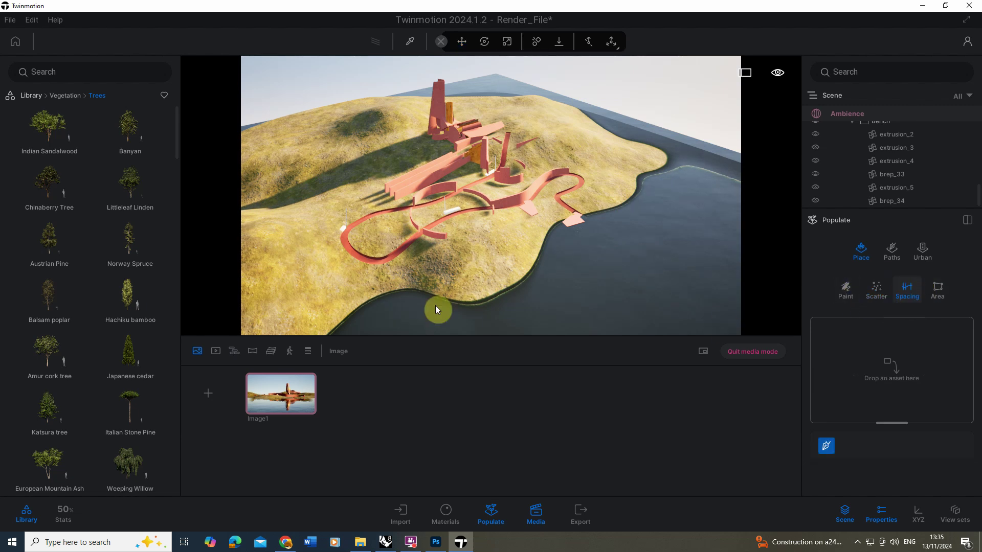
drag(28, 240, 893, 374)
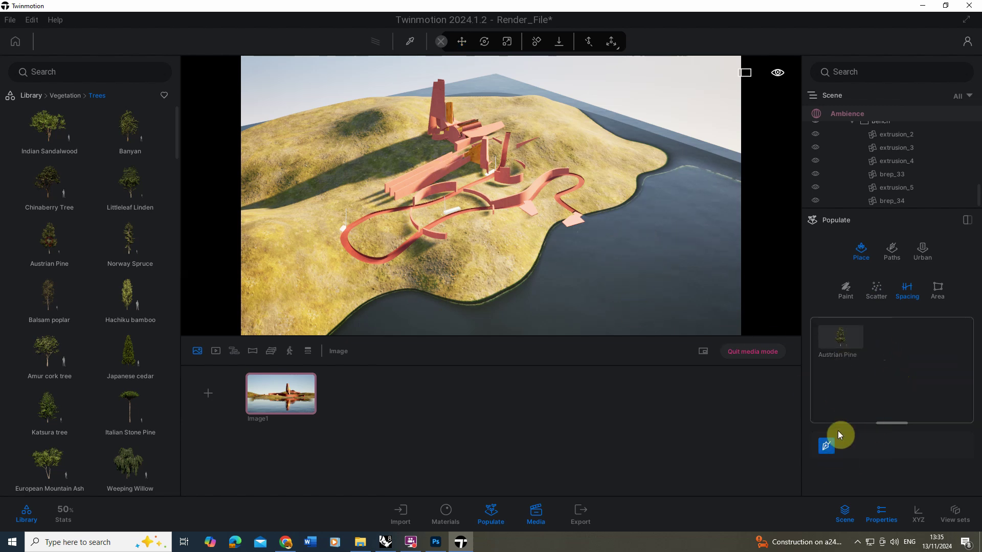
Draw a closed spacing path on the terrain around the looping red path, running along the shore side and back behind the loop.
click(440, 270)
click(311, 289)
click(357, 278)
click(448, 275)
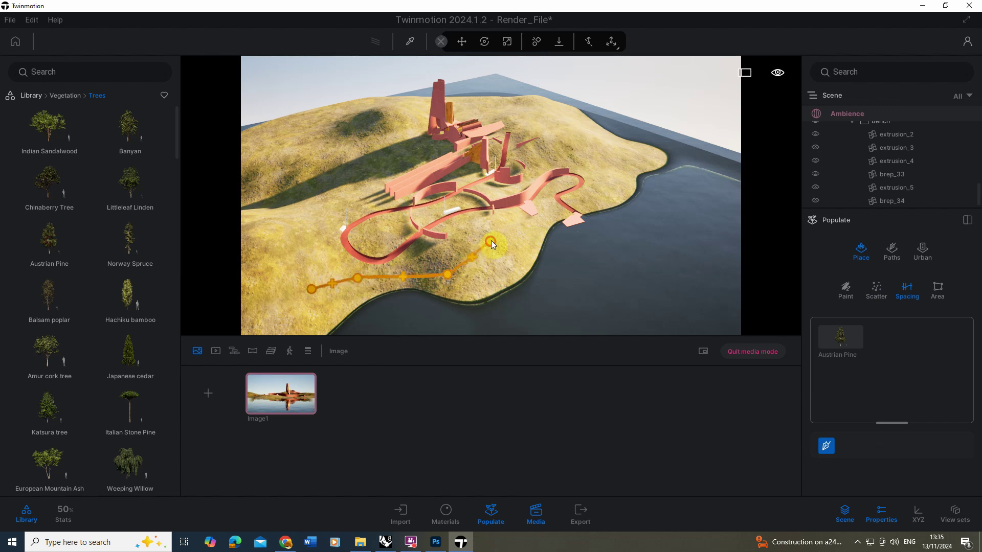
click(494, 222)
click(458, 225)
click(395, 231)
click(361, 213)
click(351, 183)
click(332, 183)
click(314, 189)
click(307, 220)
click(318, 244)
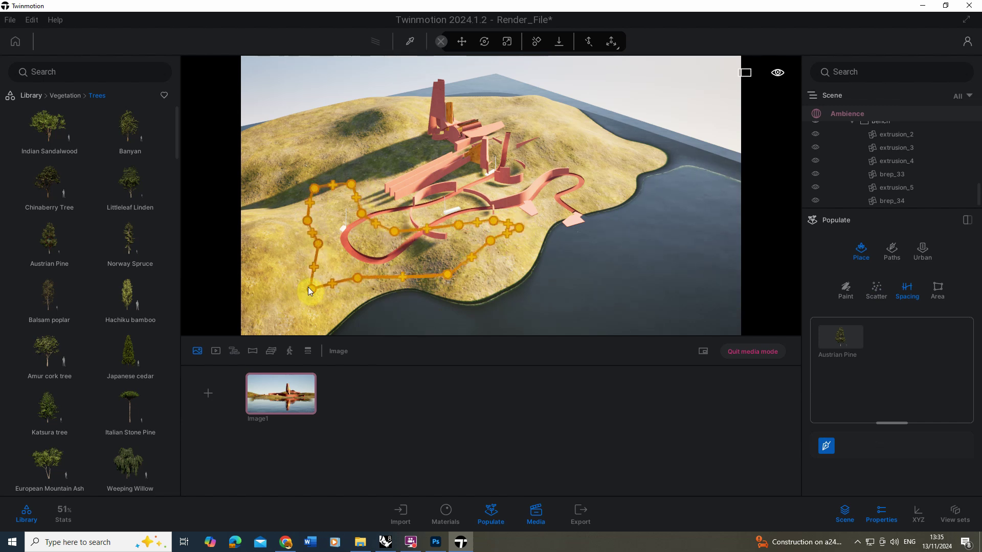
click(311, 290)
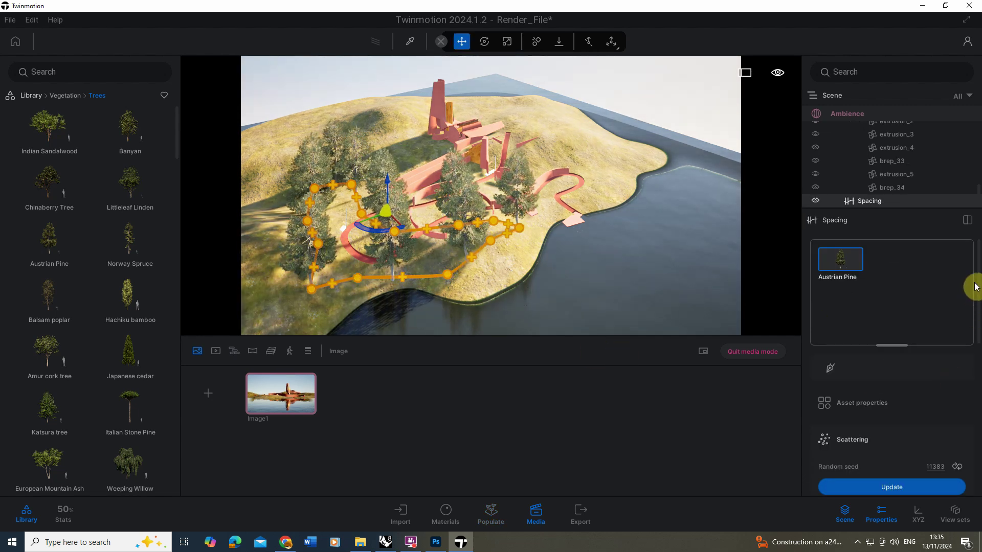
Configure the spaced pines with a count of 16, random scale 0.43 and random rotation 1.00.
drag(974, 285, 977, 350)
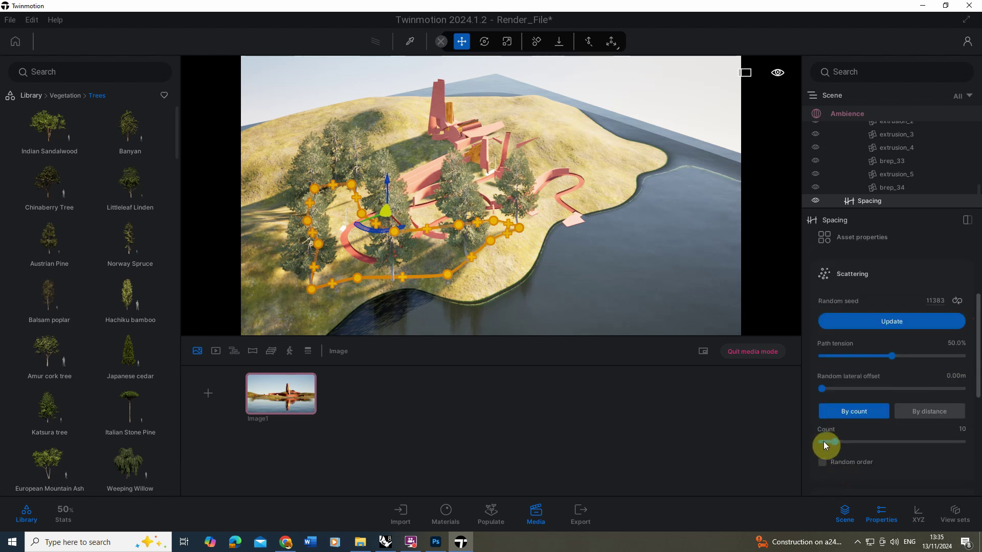
drag(837, 441, 842, 441)
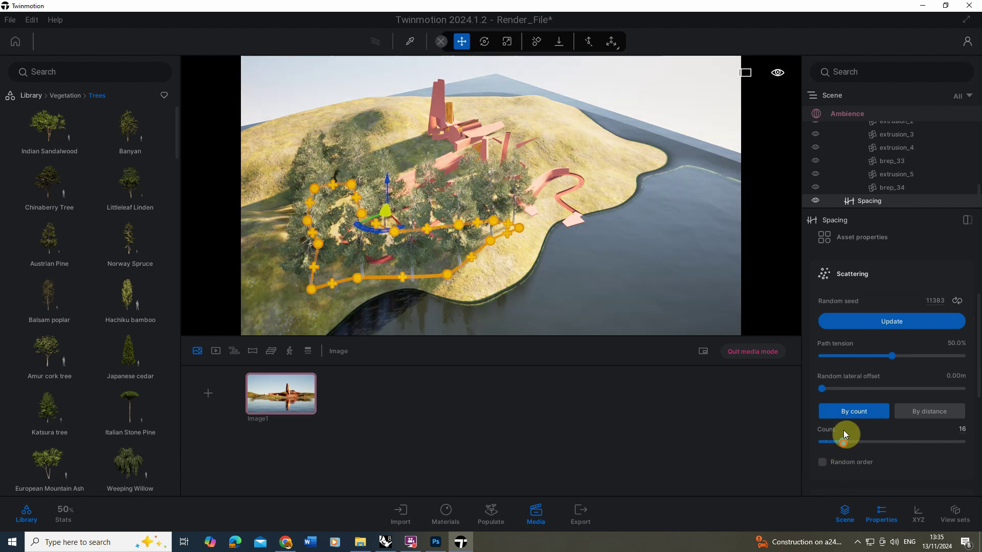
drag(978, 362, 974, 440)
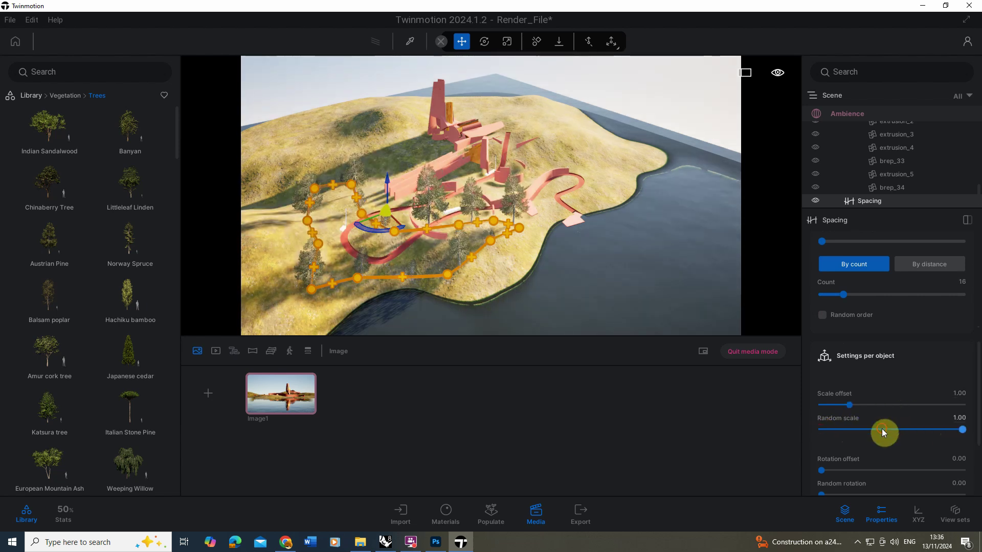
click(881, 430)
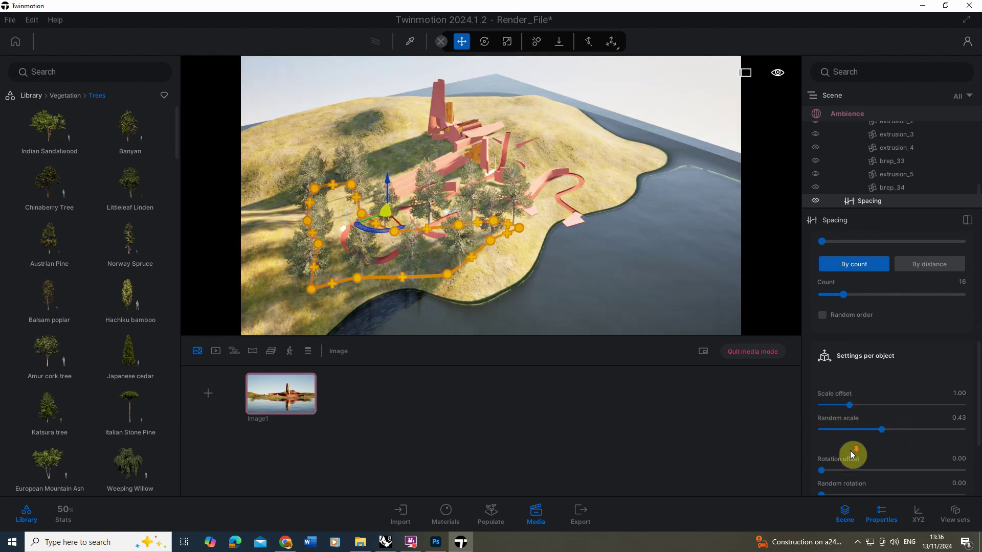
scroll(839, 455, down, 1)
click(974, 463)
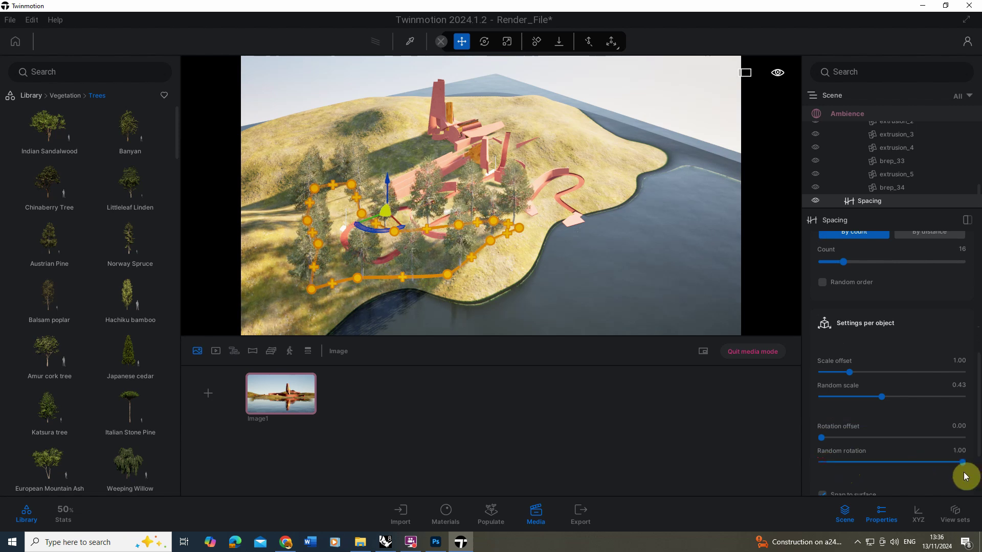
scroll(976, 444, down, 2)
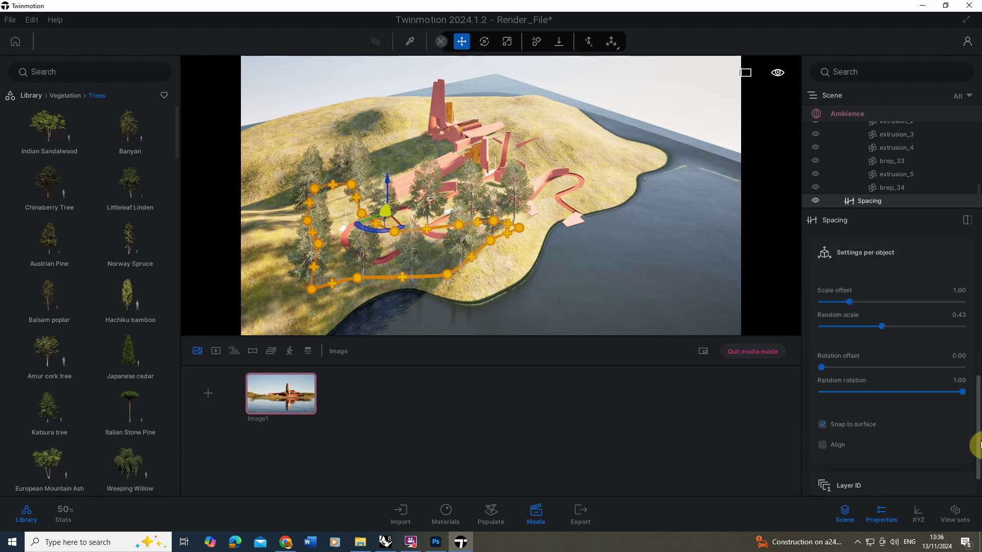
drag(975, 394, 976, 339)
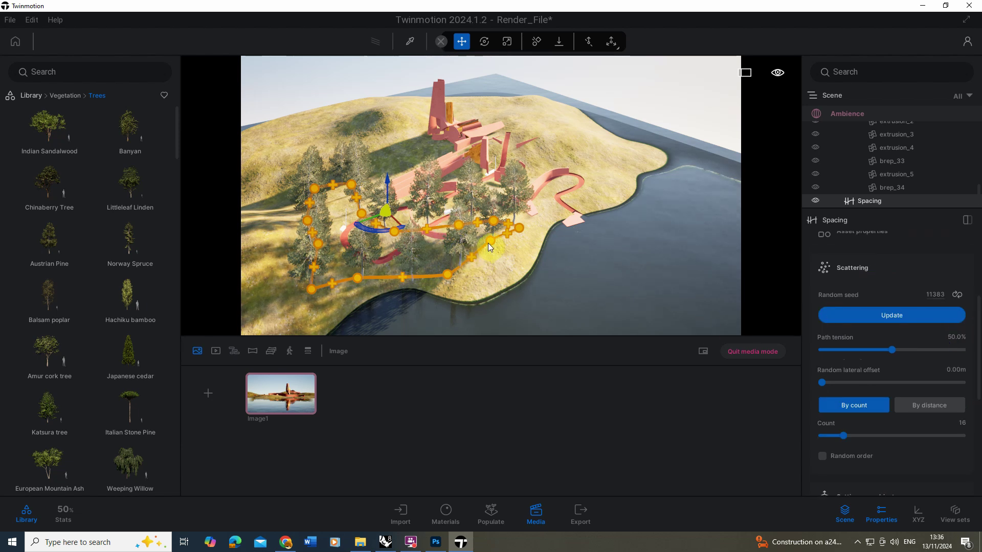
Delete the spaced Austrian Pines along with their path.
click(519, 184)
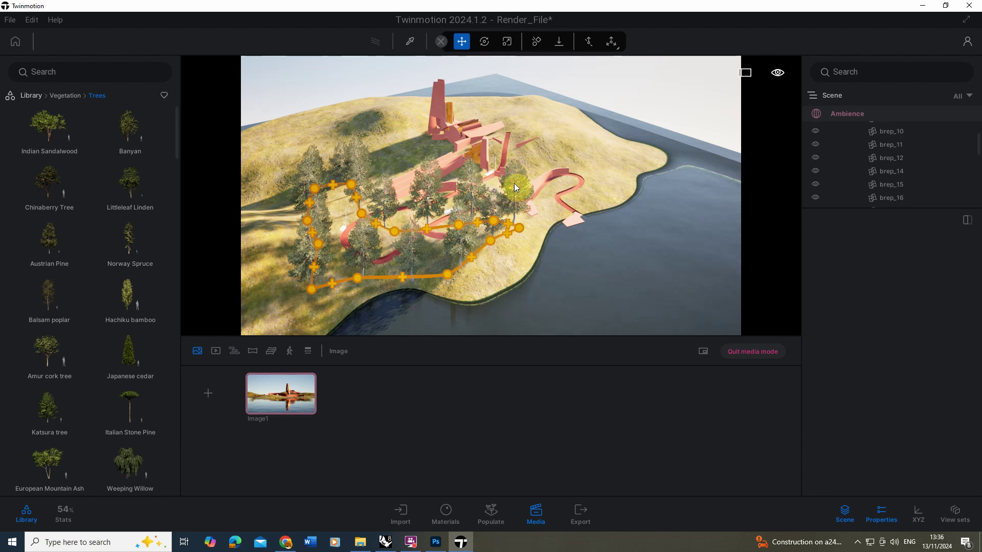
click(514, 207)
click(514, 208)
key(Delete)
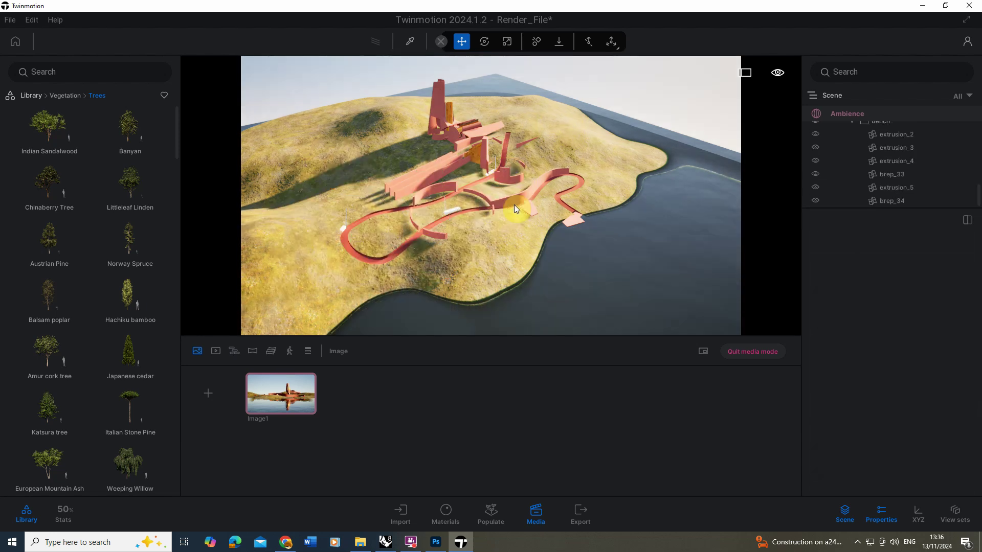
Fill a small triangular area of terrain beside the red loop with Austrian Pine using the Populate Area mode.
click(284, 247)
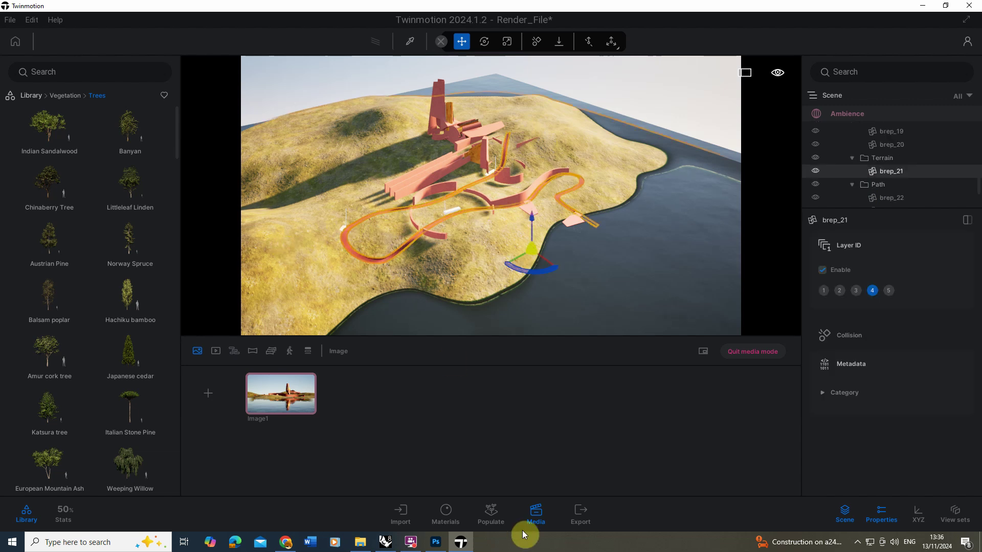
click(492, 513)
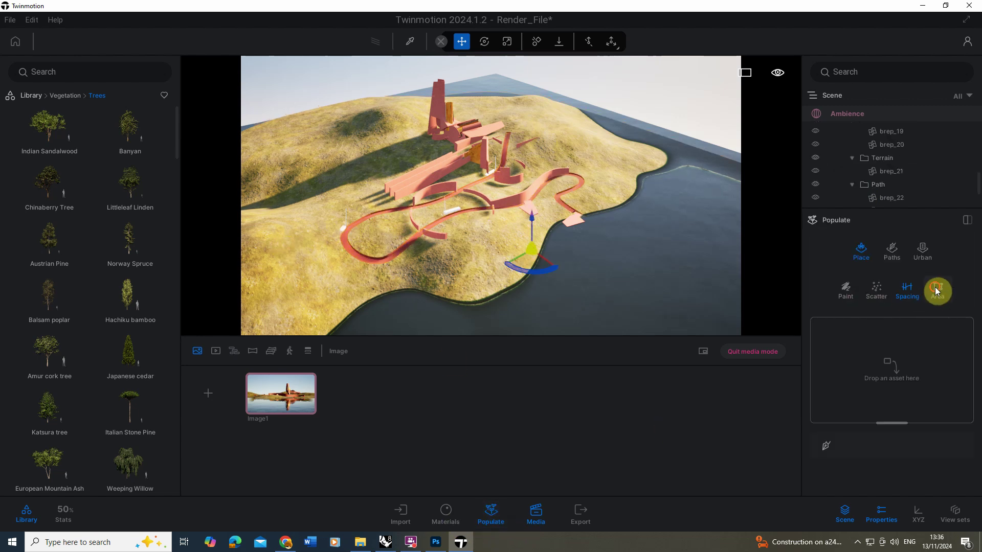
click(938, 289)
drag(48, 266, 851, 357)
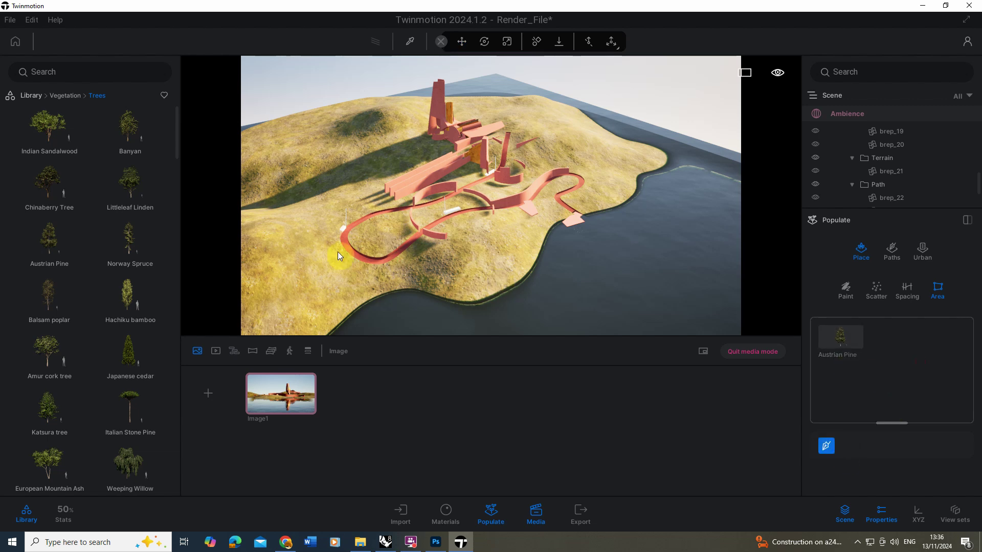
click(302, 241)
click(282, 296)
click(302, 240)
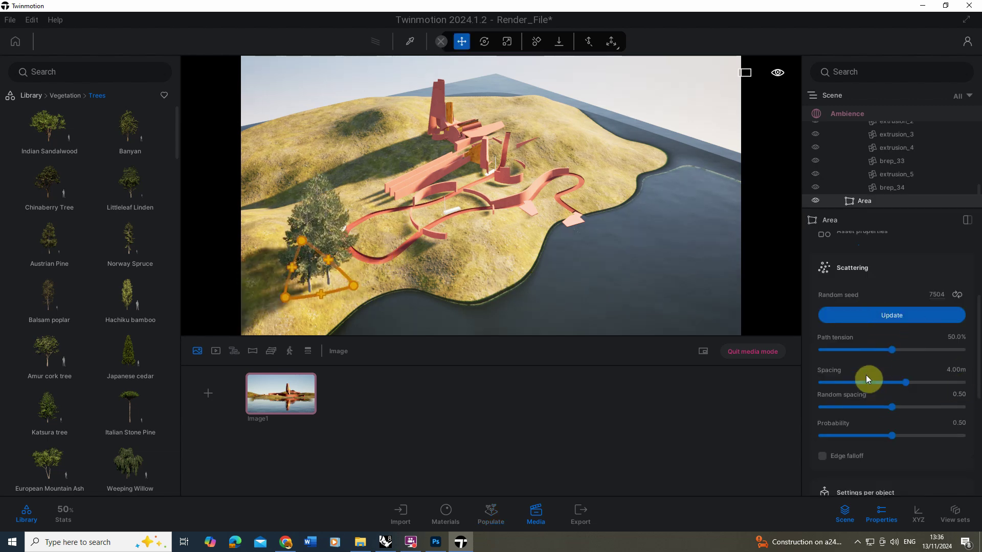
Set the pine area's spacing to 2.26 m, random scale to 0.55 and random rotation to 0.34.
drag(893, 382, 915, 382)
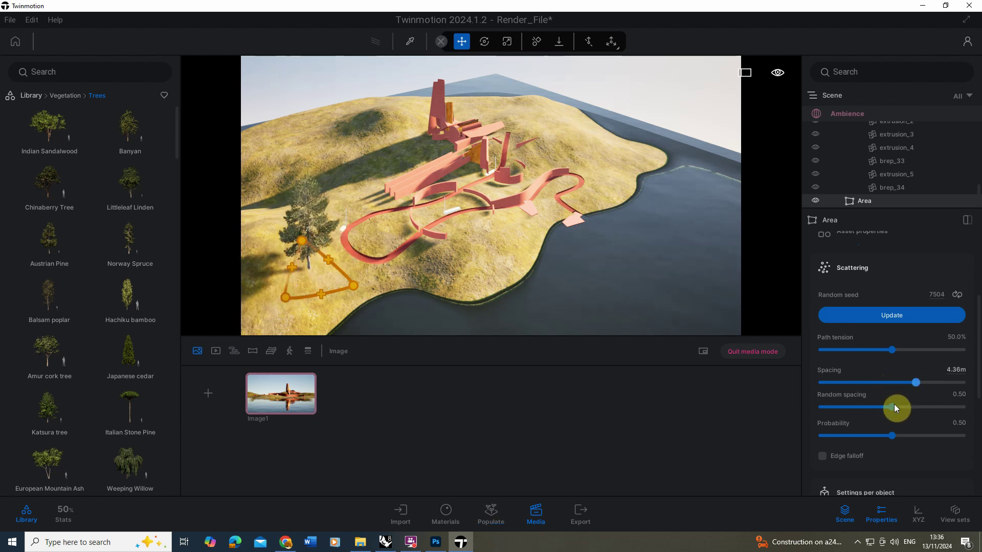
click(857, 383)
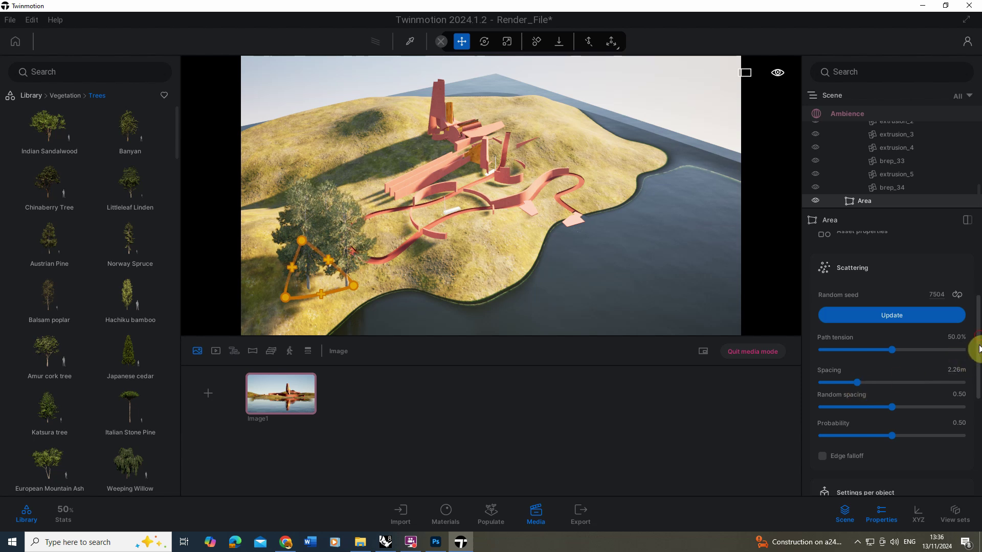
scroll(977, 349, down, 5)
drag(839, 351, 898, 348)
drag(833, 415, 878, 421)
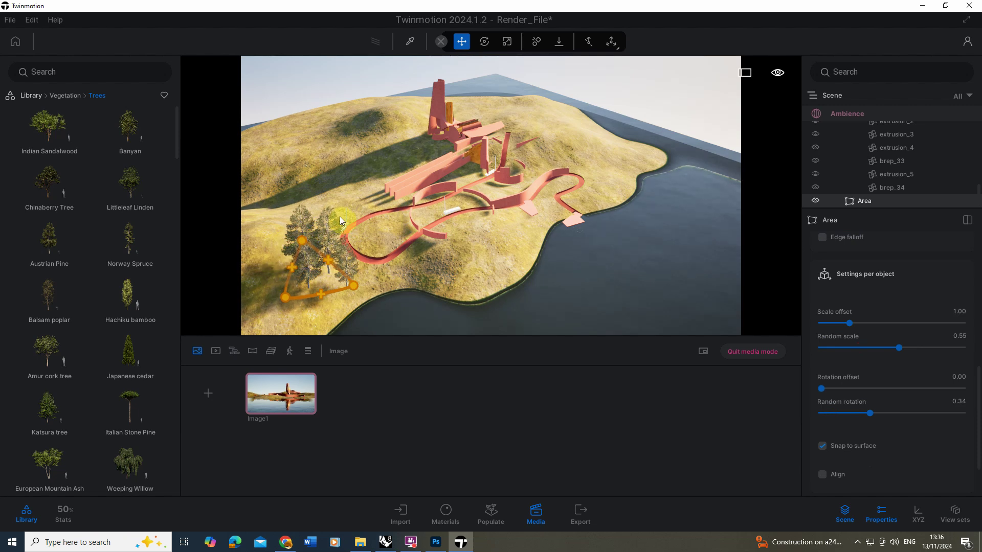
Delete the triangular Austrian Pine area from the terrain.
click(326, 214)
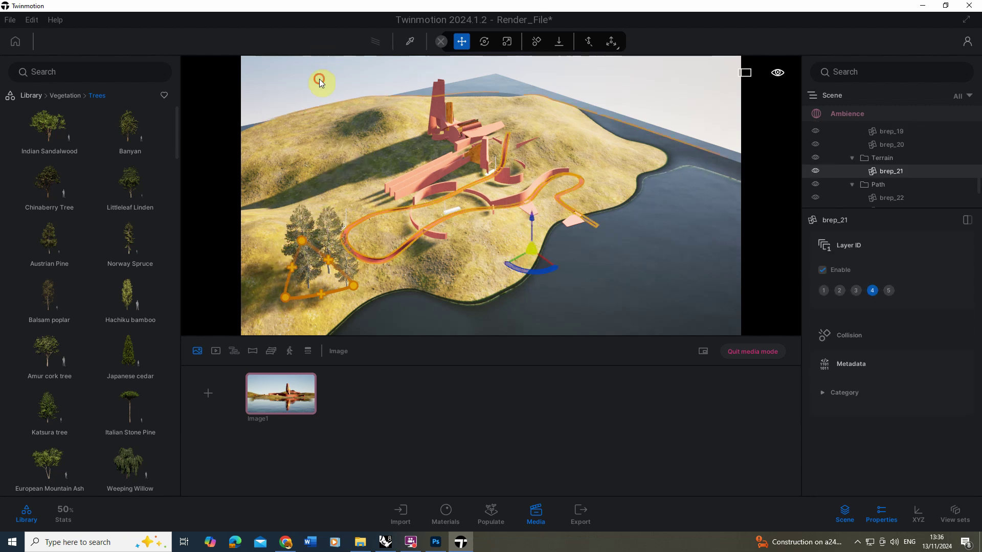
click(284, 102)
click(302, 219)
middle_drag(328, 228, 337, 179)
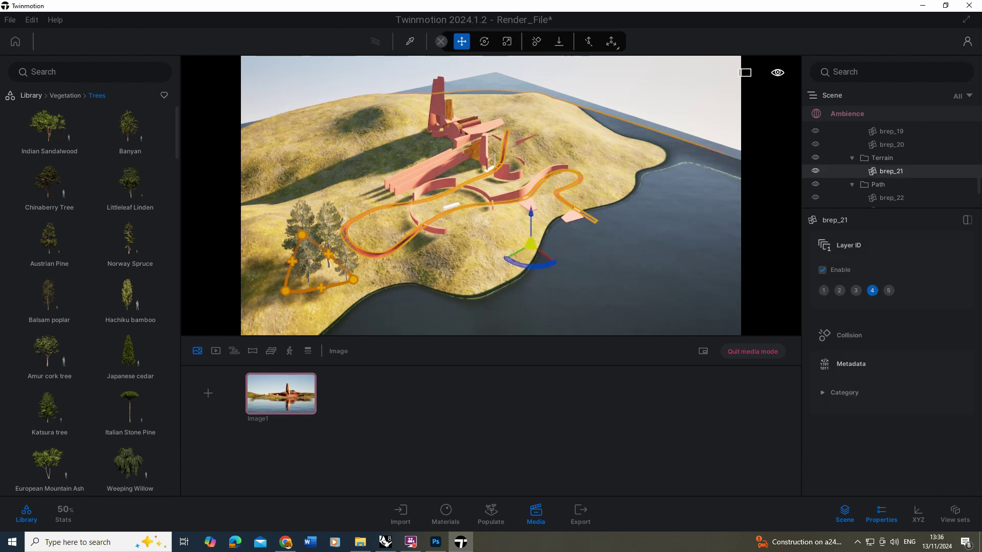
click(285, 77)
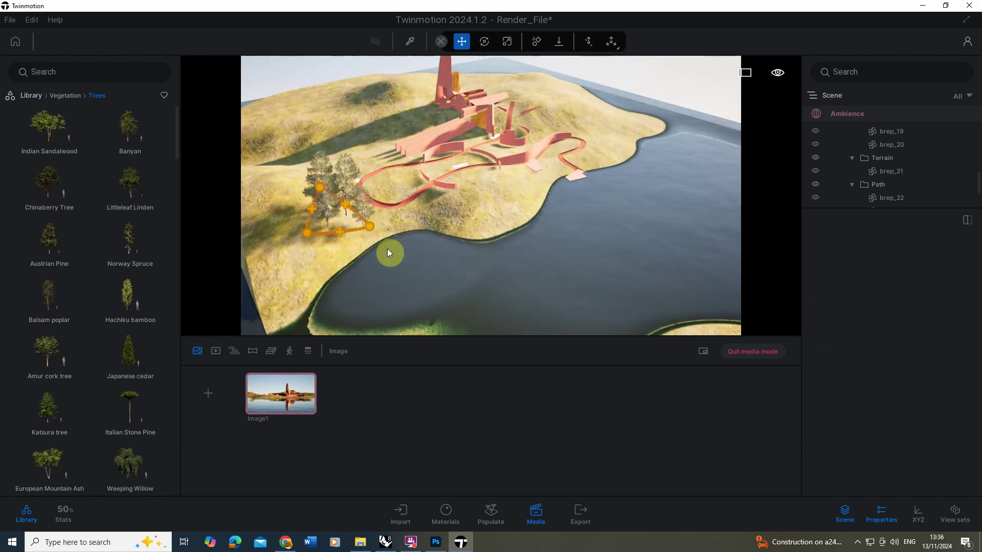
click(324, 211)
key(Delete)
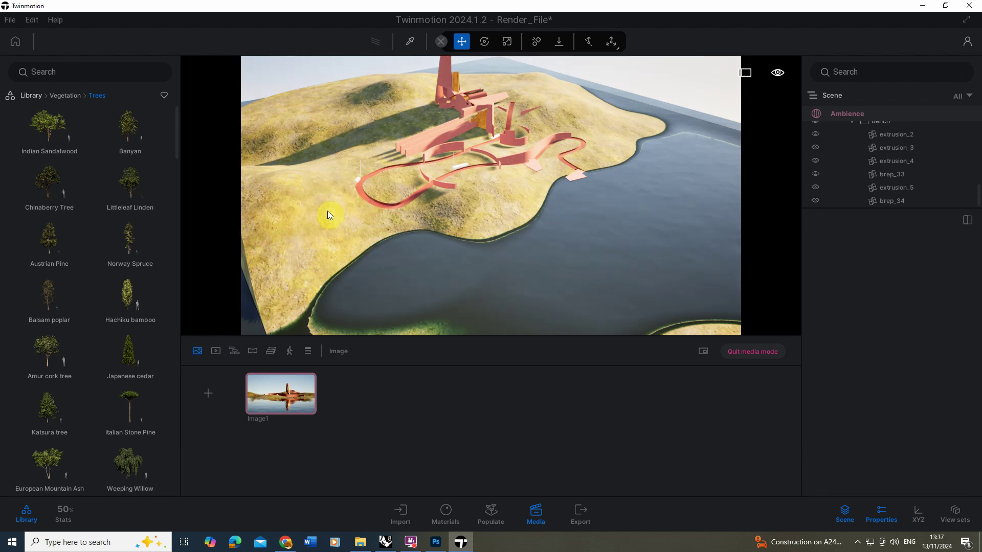
Load Austrian Pine into the Populate Paint mode and activate its paint brush.
drag(511, 231, 466, 176)
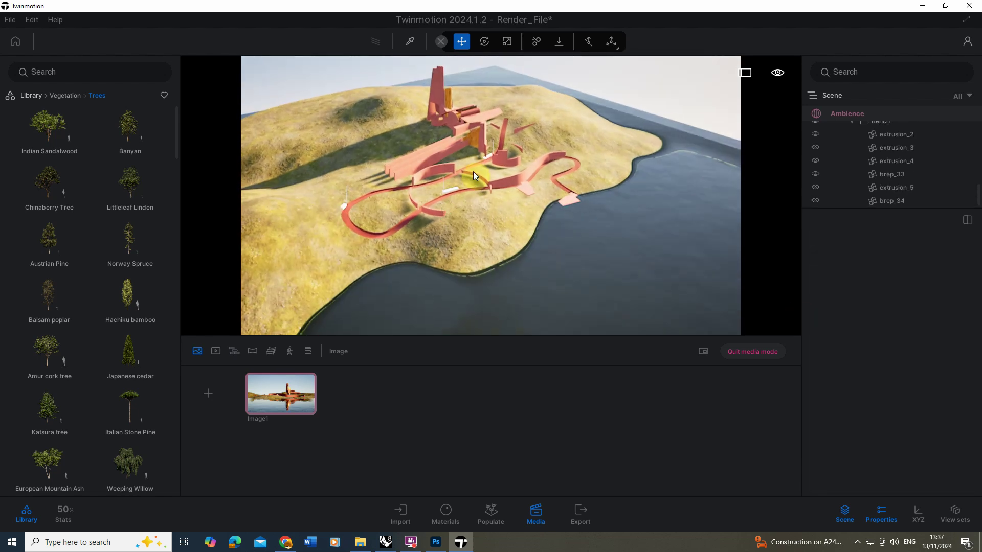
click(494, 516)
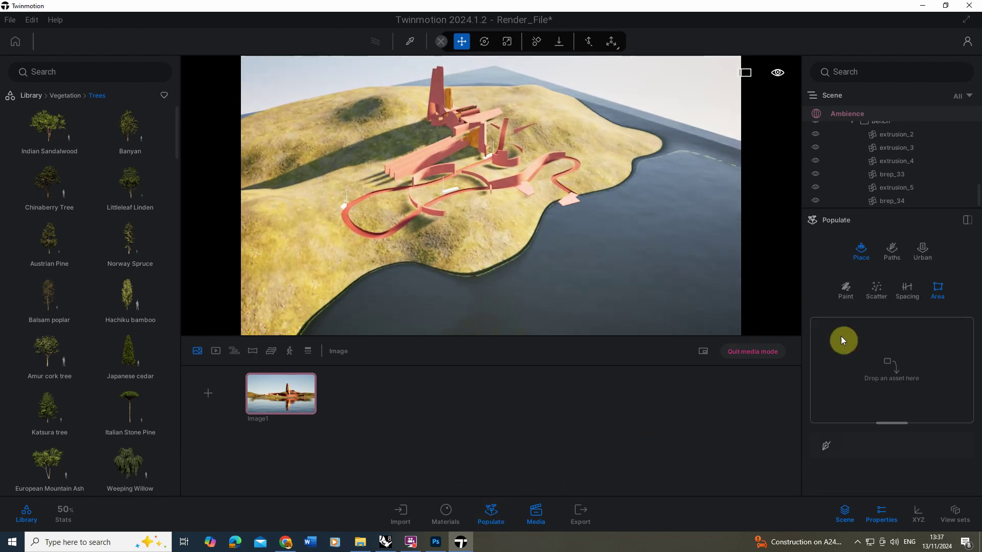
click(843, 291)
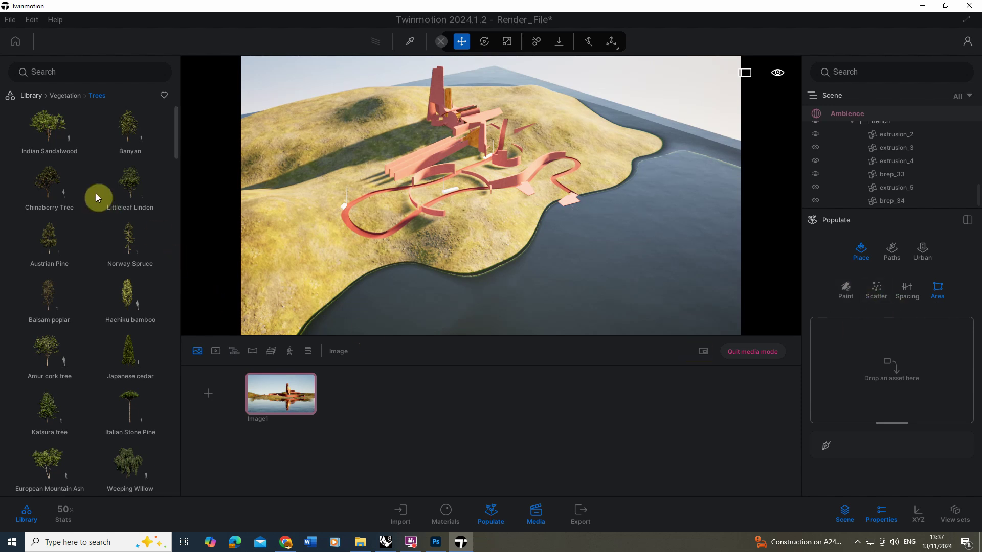
drag(51, 238, 935, 386)
click(852, 288)
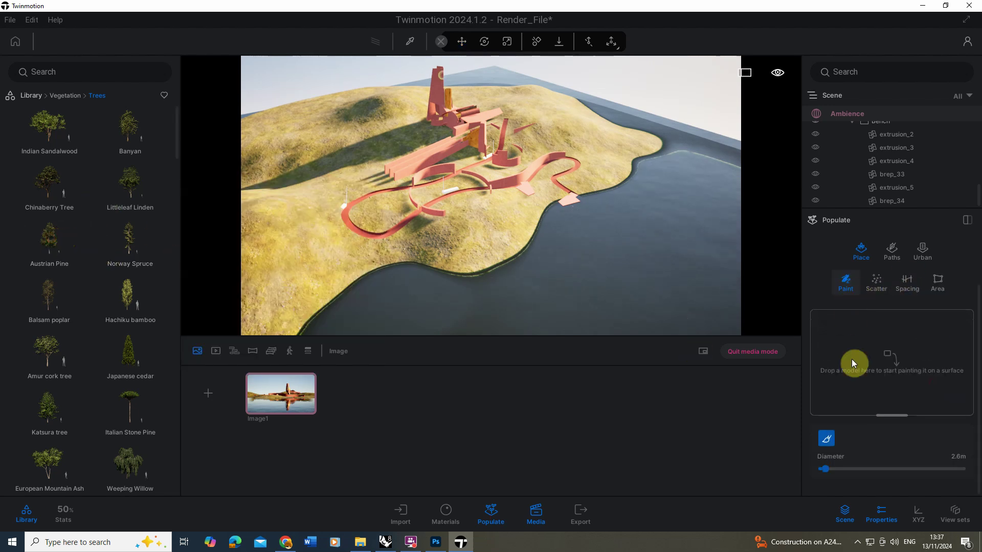
mouse_move(66, 264)
mouse_down()
mouse_move(822, 379)
mouse_move(856, 427)
mouse_move(849, 432)
mouse_up()
click(826, 438)
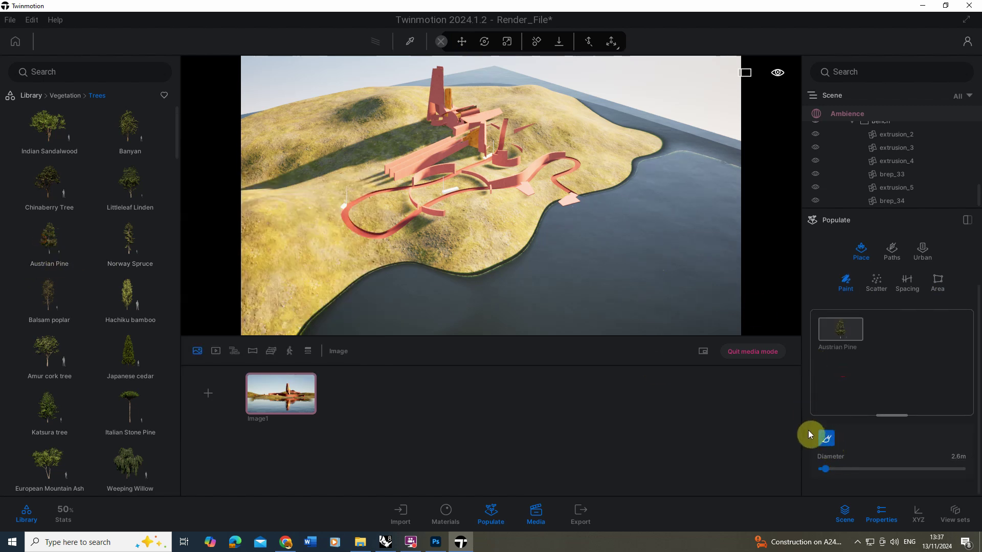
Paint Austrian Pines over the terrain near the shore and behind the red loop with a brush diameter of 8.4 m.
drag(827, 470, 833, 468)
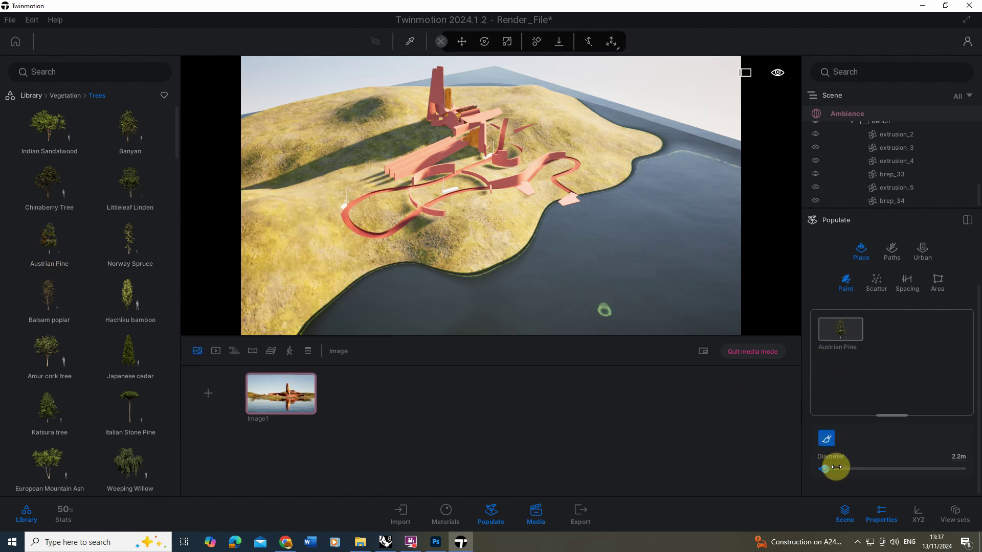
mouse_move(435, 250)
mouse_down()
mouse_move(470, 254)
mouse_move(504, 235)
mouse_move(343, 257)
mouse_move(291, 214)
mouse_move(314, 284)
mouse_up()
mouse_move(261, 256)
mouse_down()
mouse_move(287, 181)
mouse_move(325, 135)
mouse_move(339, 141)
mouse_move(303, 185)
mouse_move(303, 242)
mouse_move(277, 280)
mouse_move(290, 314)
mouse_up()
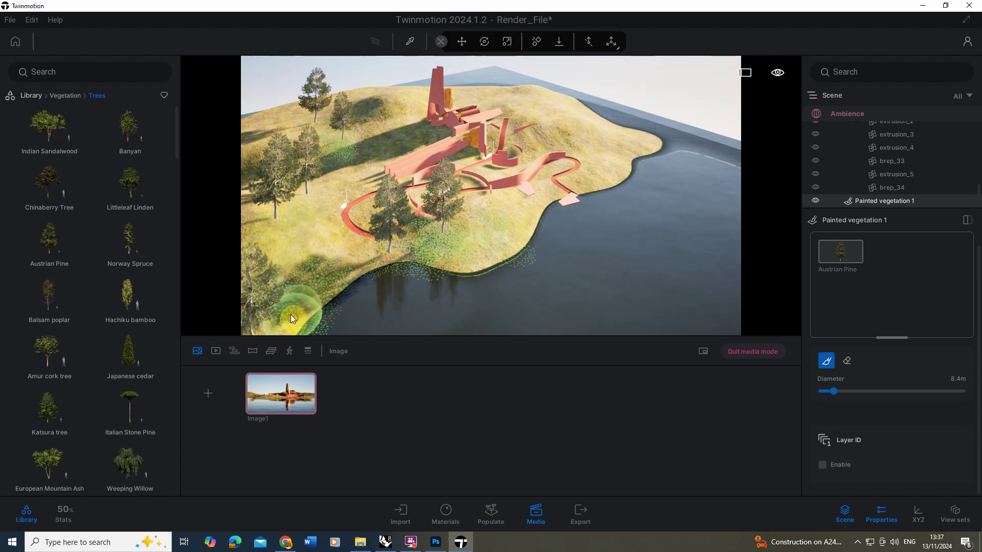
Select Austrian Pine in the painted vegetation and review its density, age and season settings.
click(833, 256)
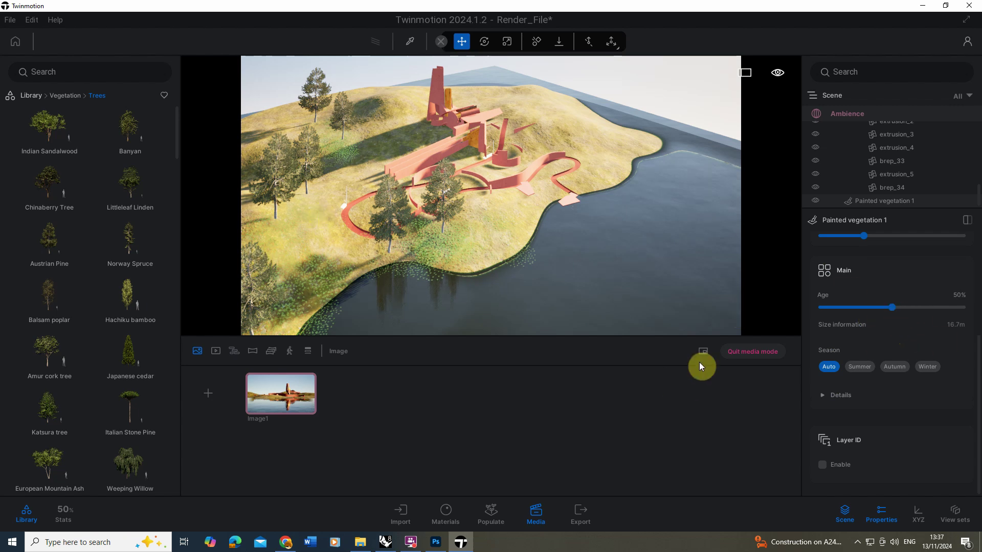
scroll(979, 335, up, 2)
scroll(979, 335, up, 3)
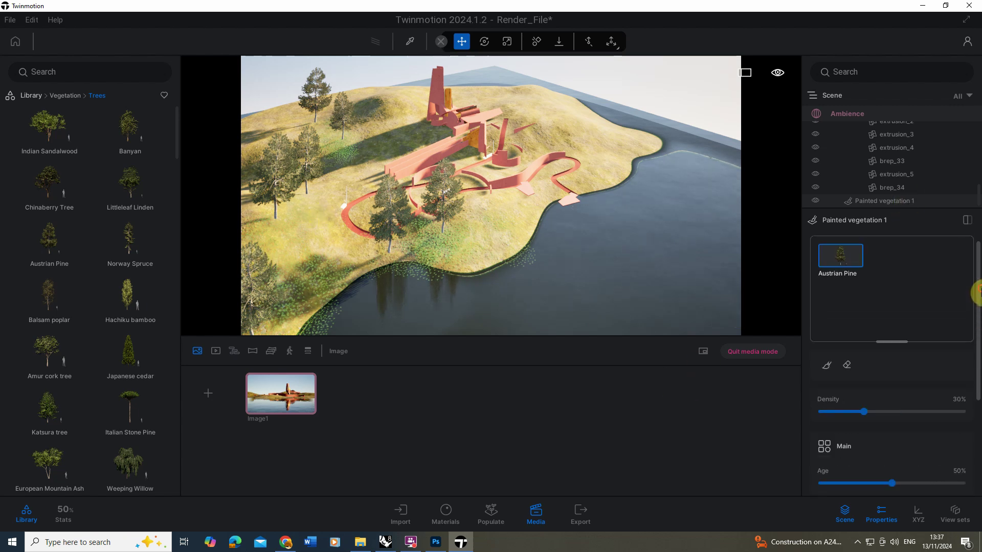
Set the painted Austrian Pines' density to 58% and paint more around the curved ramp, along the far shore and behind the building.
mouse_move(862, 415)
mouse_down()
mouse_move(915, 410)
mouse_move(888, 405)
mouse_move(903, 408)
mouse_up()
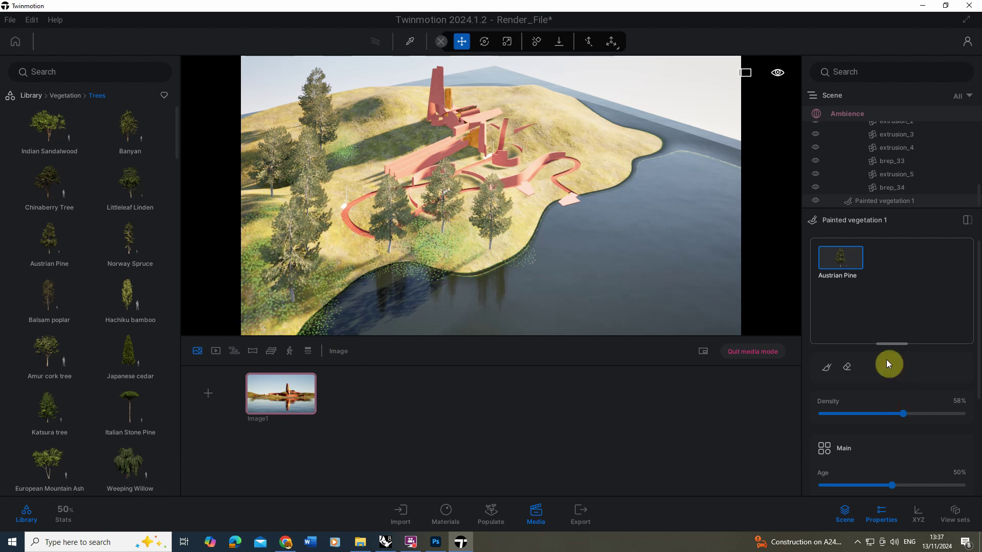
click(826, 366)
click(536, 199)
click(532, 216)
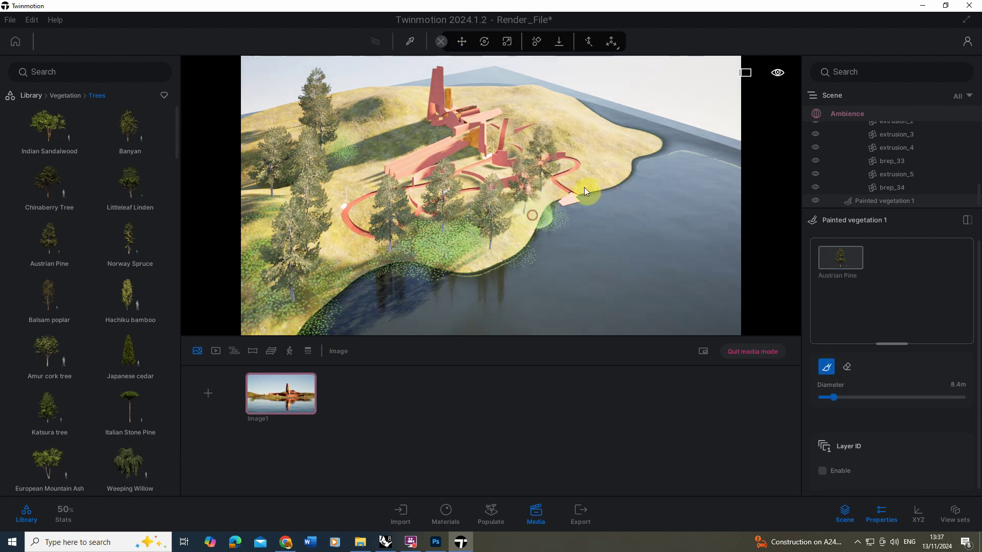
click(592, 180)
mouse_move(596, 178)
mouse_down()
mouse_move(585, 142)
mouse_move(523, 139)
mouse_move(547, 112)
mouse_move(503, 116)
mouse_move(453, 102)
mouse_move(363, 121)
mouse_move(363, 93)
mouse_up()
Erase unwanted pines near the shore and paint an additional Austrian Pine on the far shoreline beyond the curved ramp.
click(847, 367)
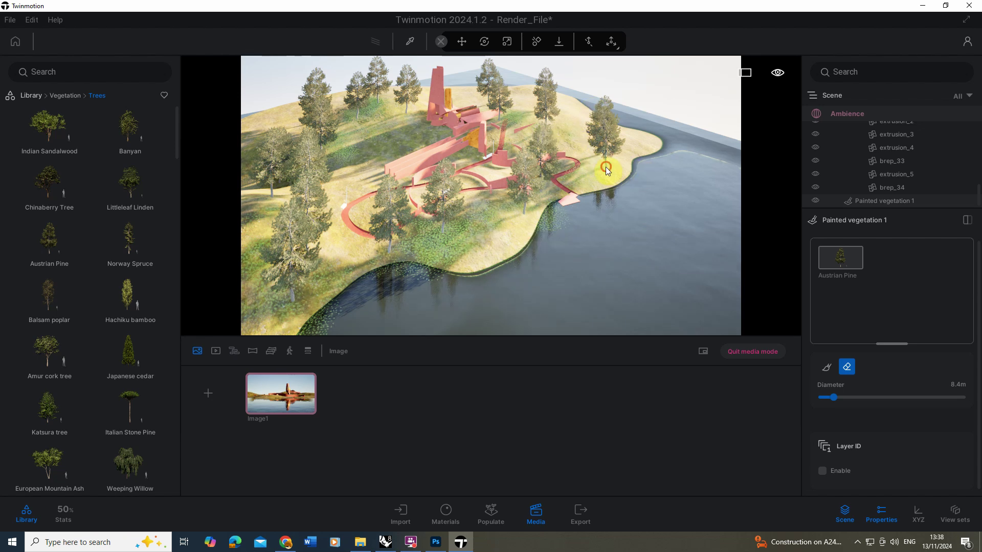
click(826, 367)
click(622, 115)
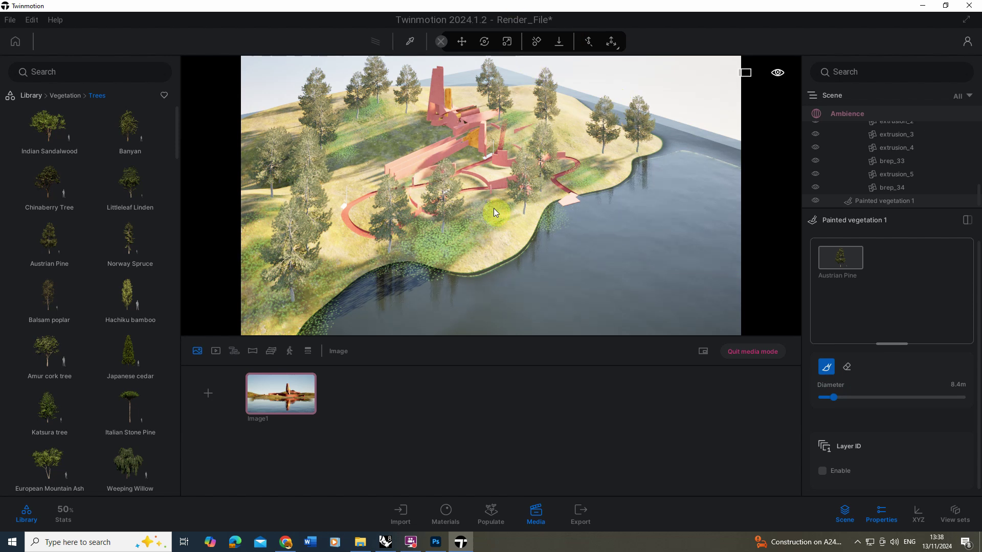
From the Image1 camera view, select the painted vegetation and erase the Austrian Pine standing in front of the red tower.
click(299, 400)
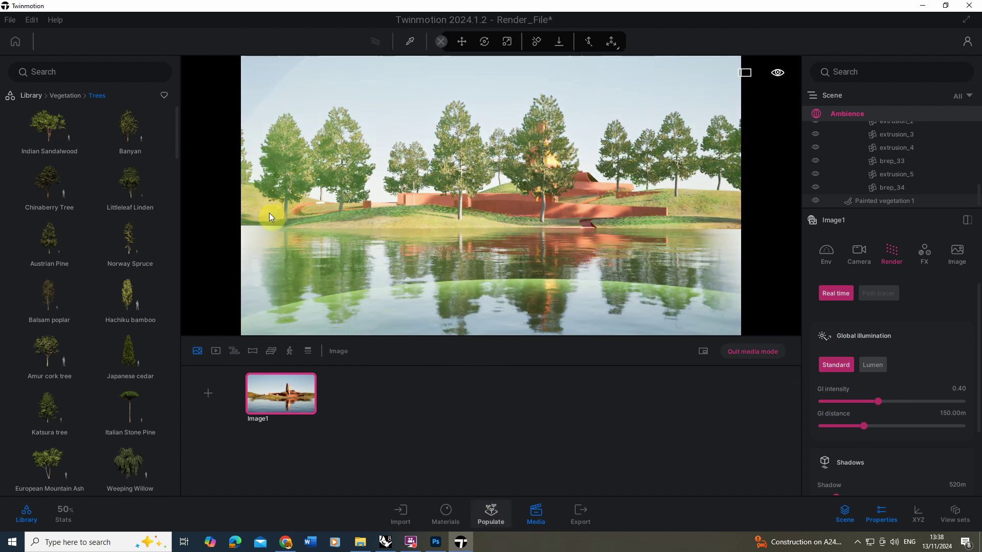
click(461, 43)
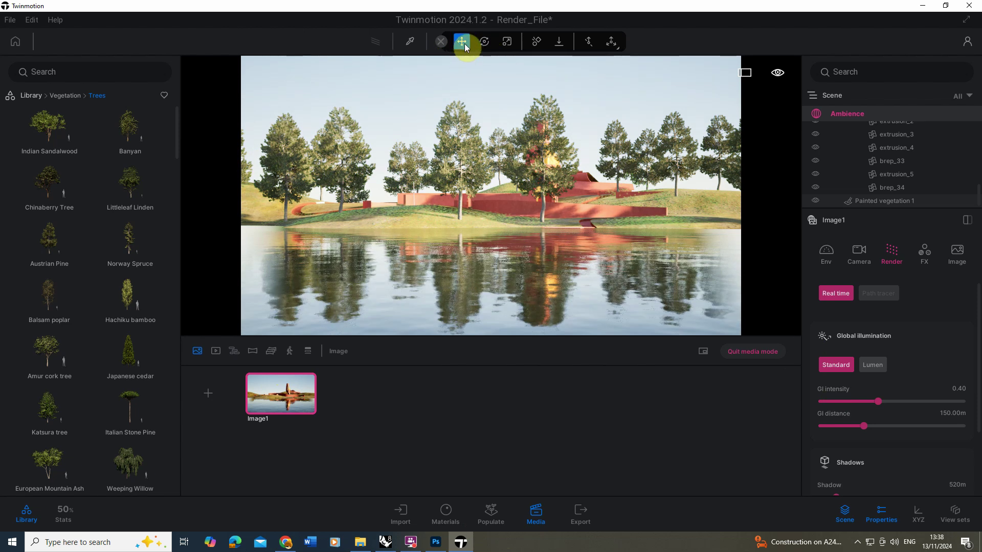
click(458, 142)
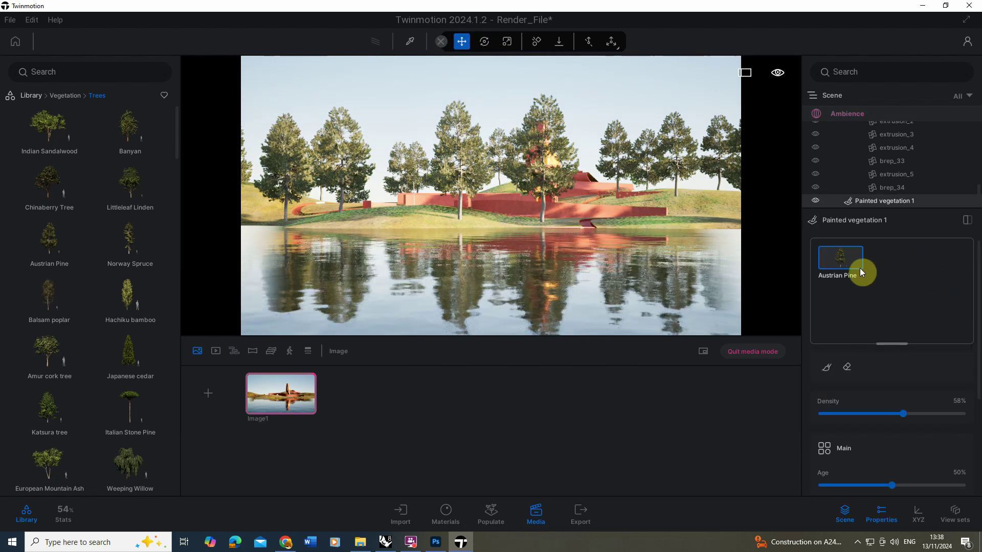
click(847, 368)
click(544, 223)
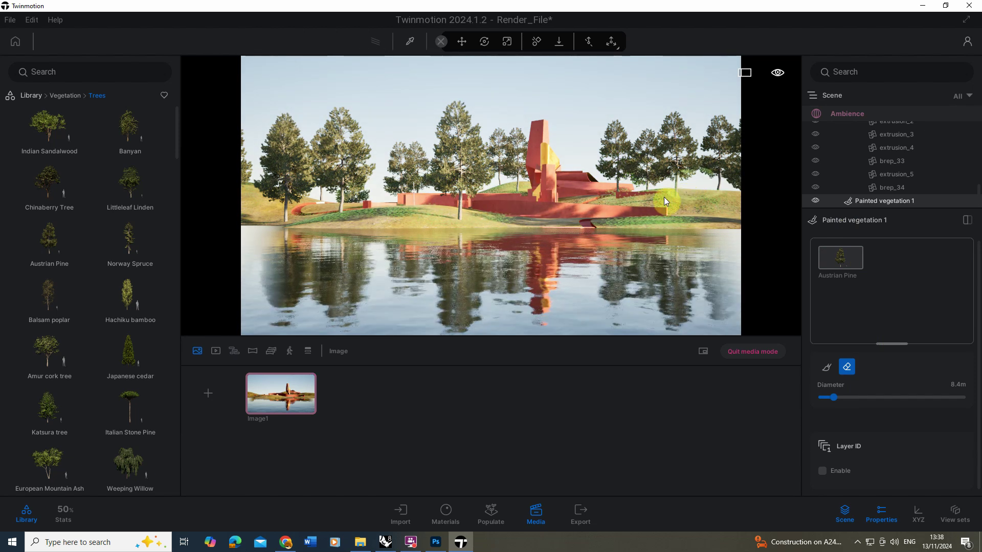
Erase unwanted Austrian Pines on both sides of the building with the 8.4 m vegetation eraser.
click(721, 193)
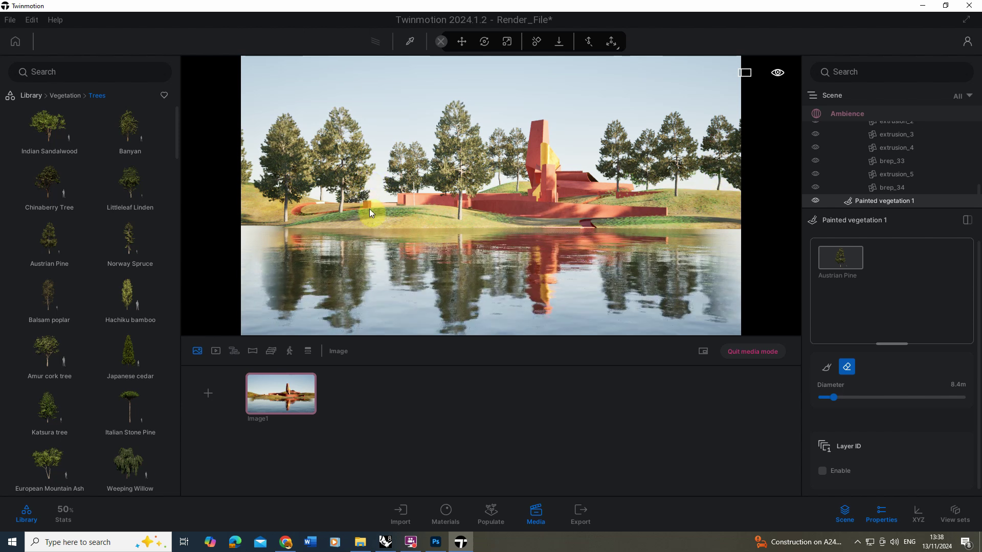
click(343, 213)
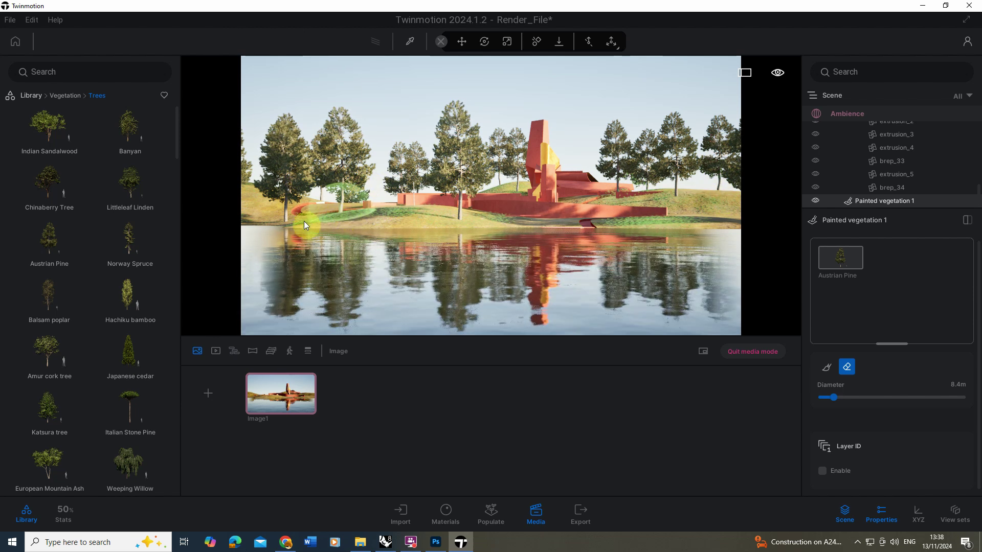
click(284, 219)
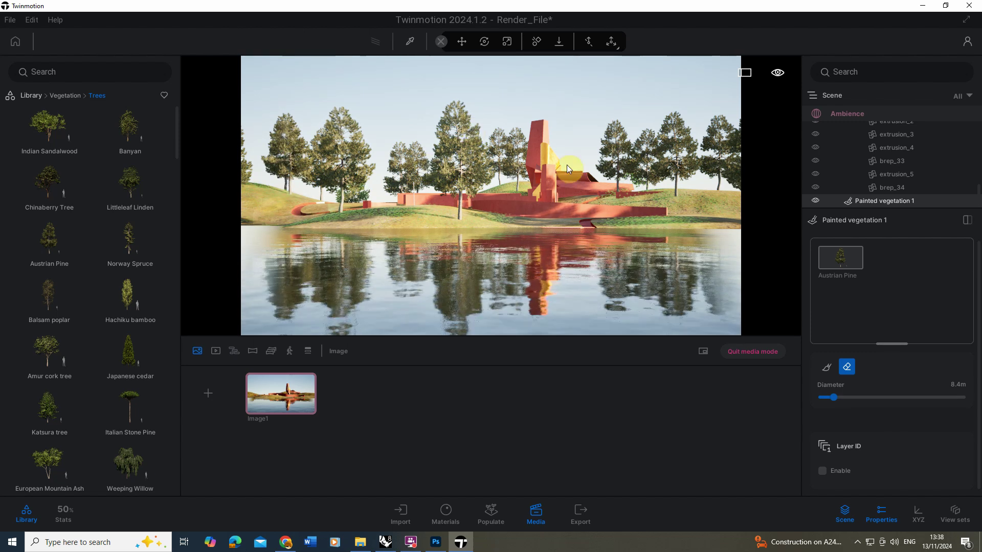
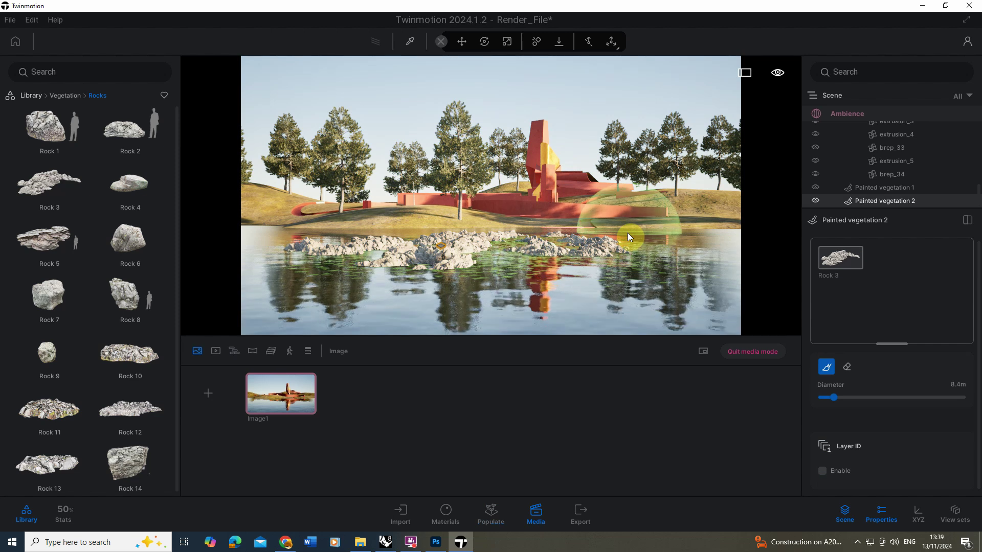
Delete the rocks painted over the water and load Rock 3 as the model for a new vegetation painting.
key(Delete)
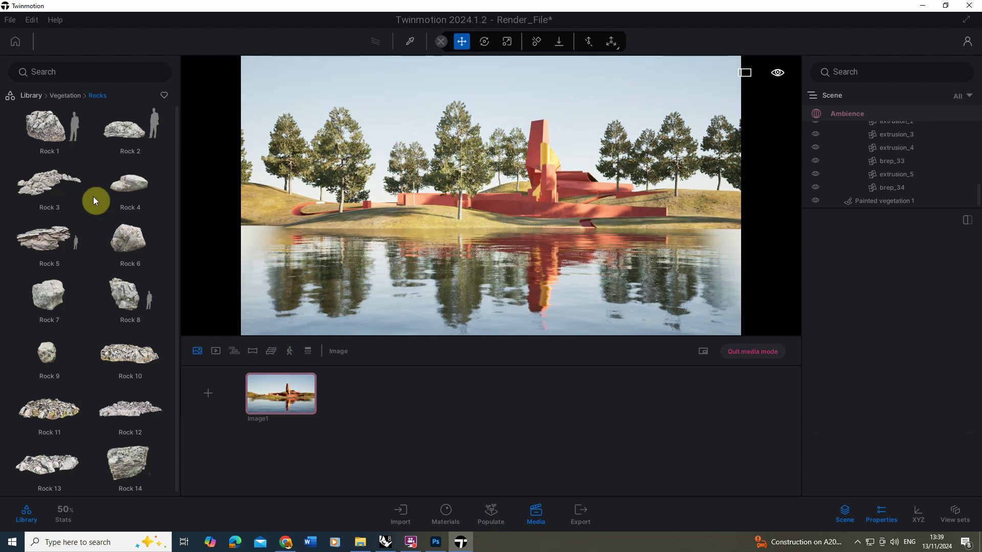
click(45, 188)
click(495, 513)
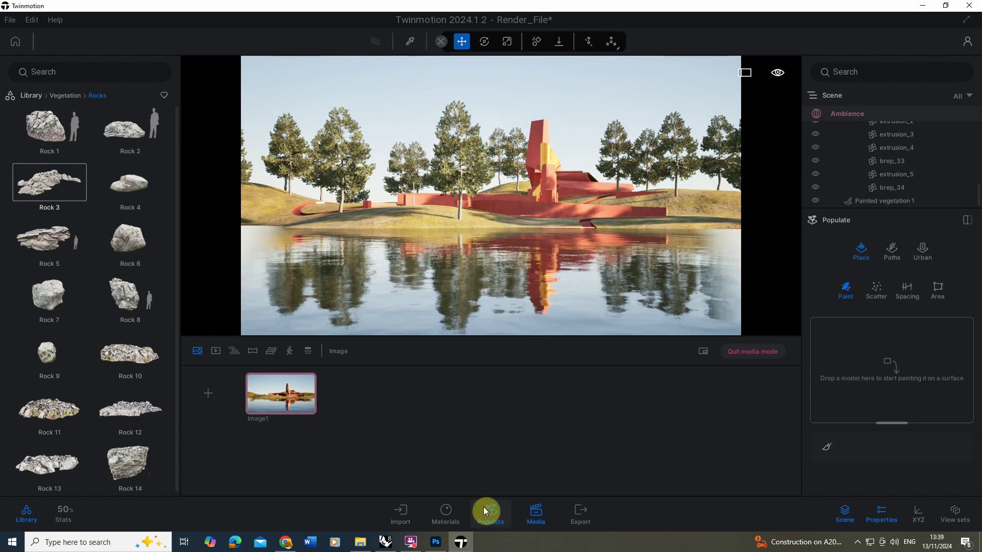
click(935, 379)
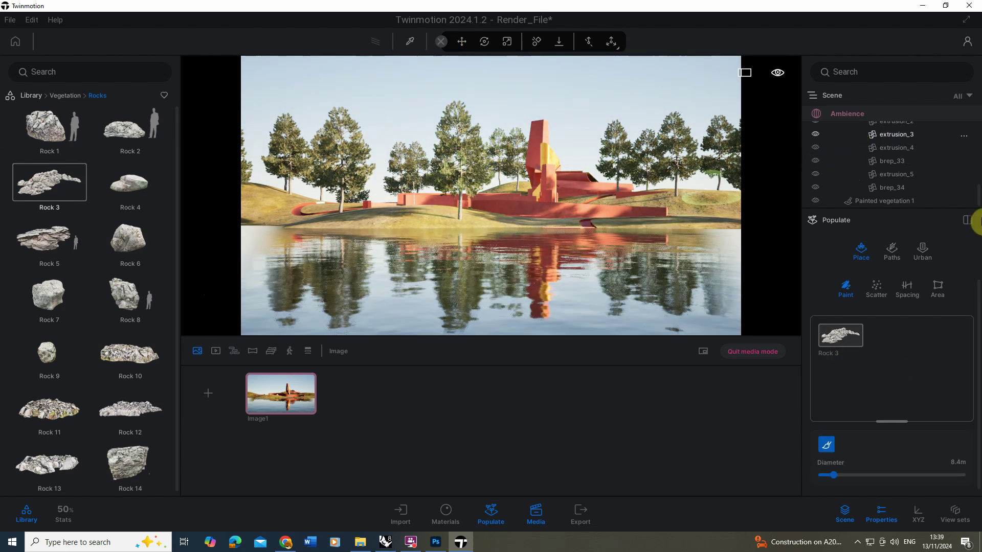
Collapse the Water folder under 01_BaseModel in the scene graph and hide it to expose the lakebed.
scroll(976, 154, up, 10)
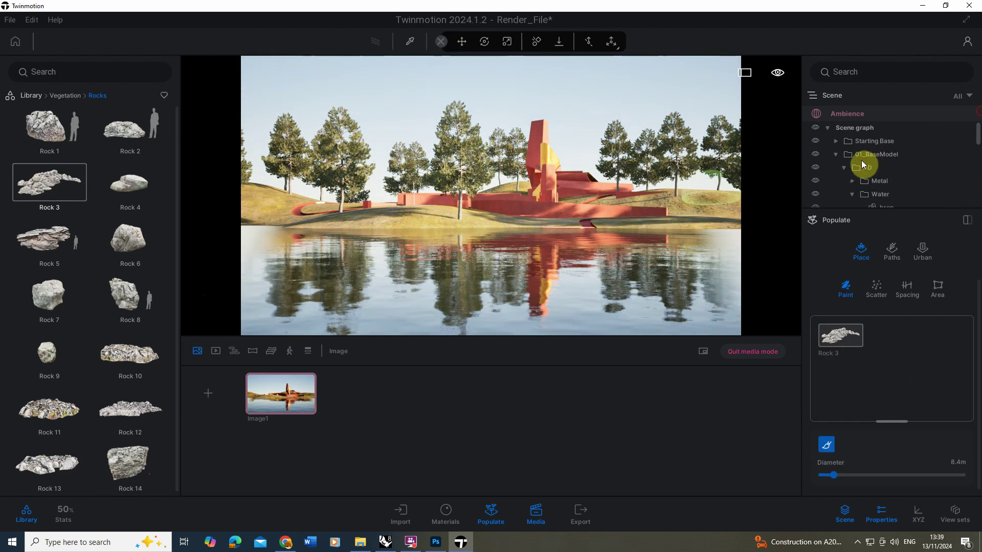
click(851, 194)
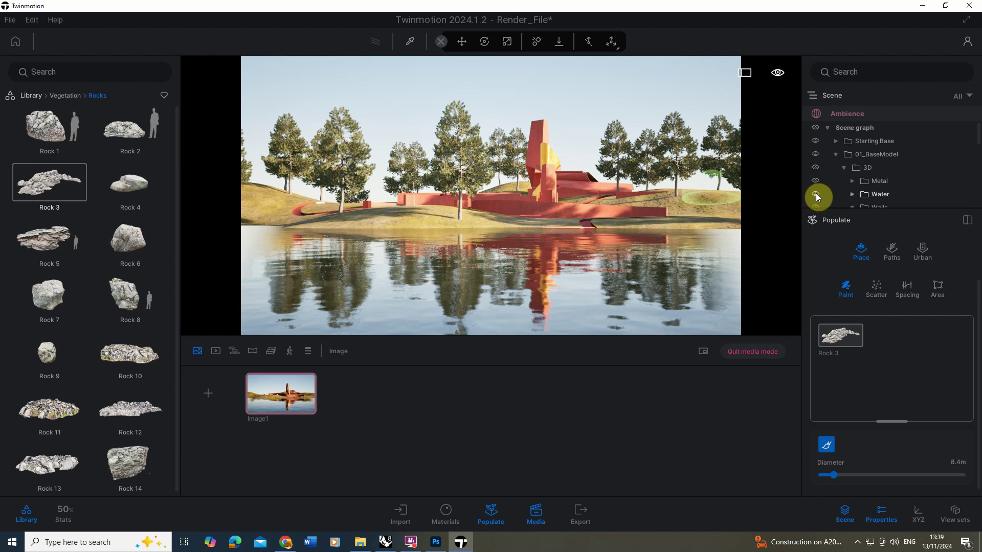
click(816, 194)
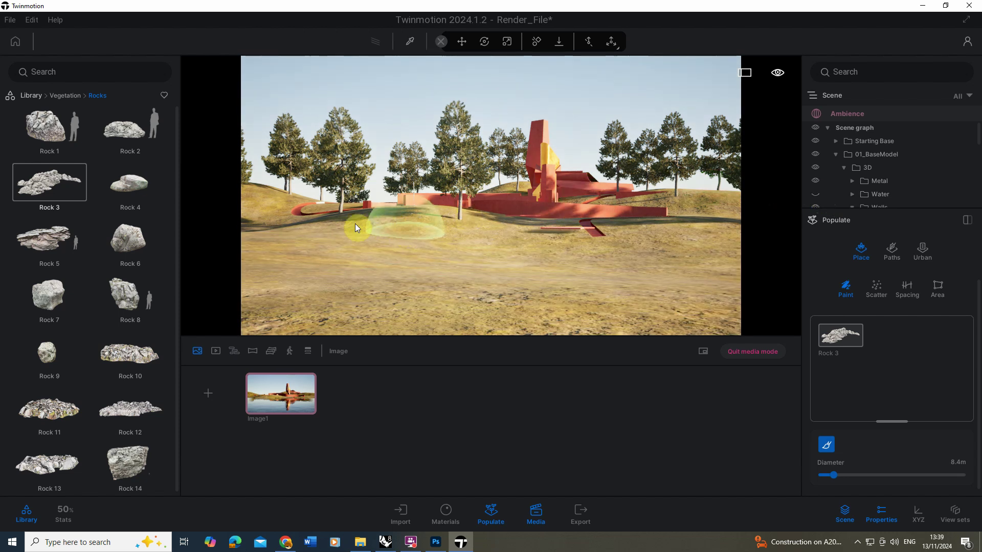
Paint Rock 3 along the shoreline and grassy slopes with the 8.4 m brush and set its density to 64%.
mouse_move(285, 229)
mouse_down()
mouse_move(255, 221)
mouse_move(284, 229)
mouse_up()
mouse_move(345, 235)
mouse_down()
mouse_move(357, 220)
mouse_move(465, 228)
mouse_move(412, 219)
mouse_move(596, 249)
mouse_move(701, 233)
mouse_move(634, 238)
mouse_move(698, 243)
mouse_move(691, 207)
mouse_move(703, 207)
mouse_move(677, 201)
mouse_move(711, 210)
mouse_up()
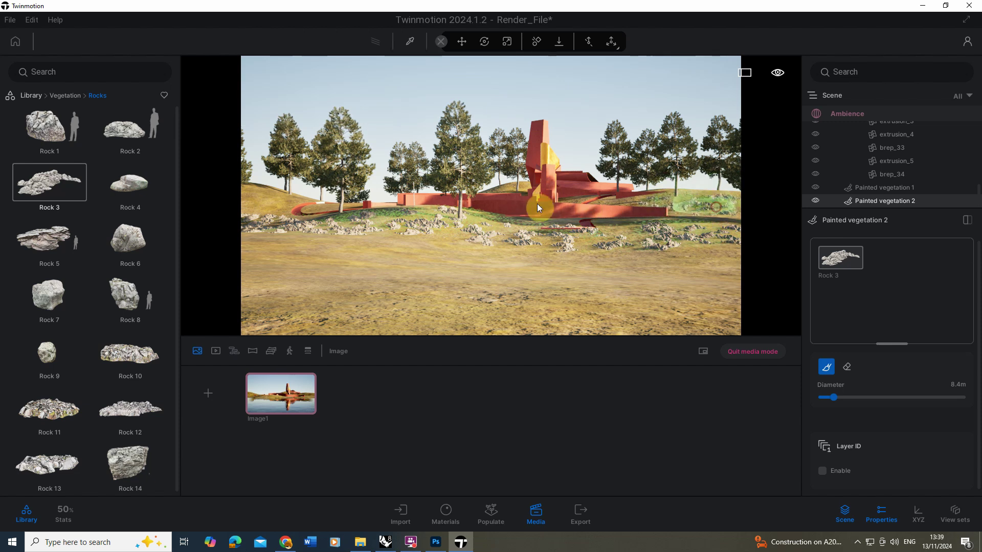
drag(517, 189, 511, 195)
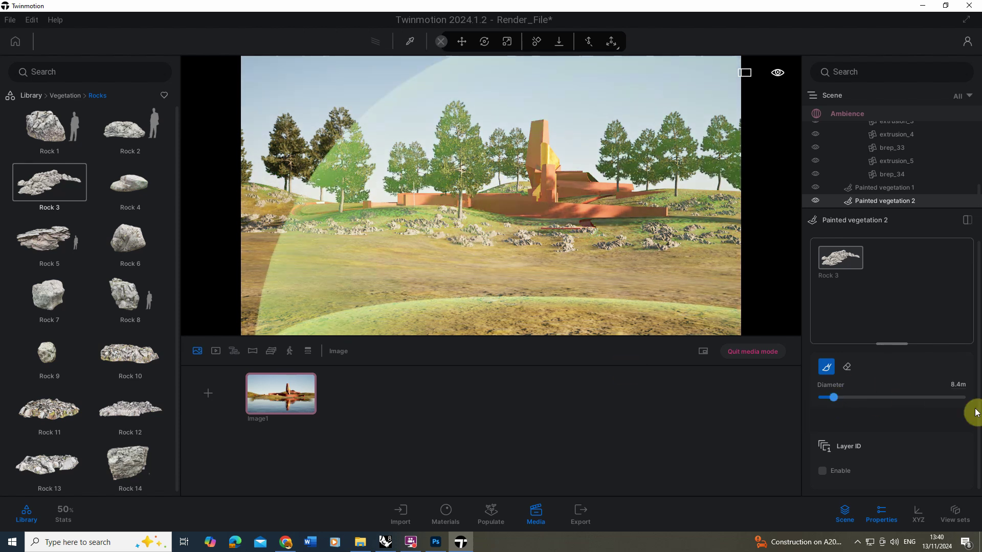
click(840, 260)
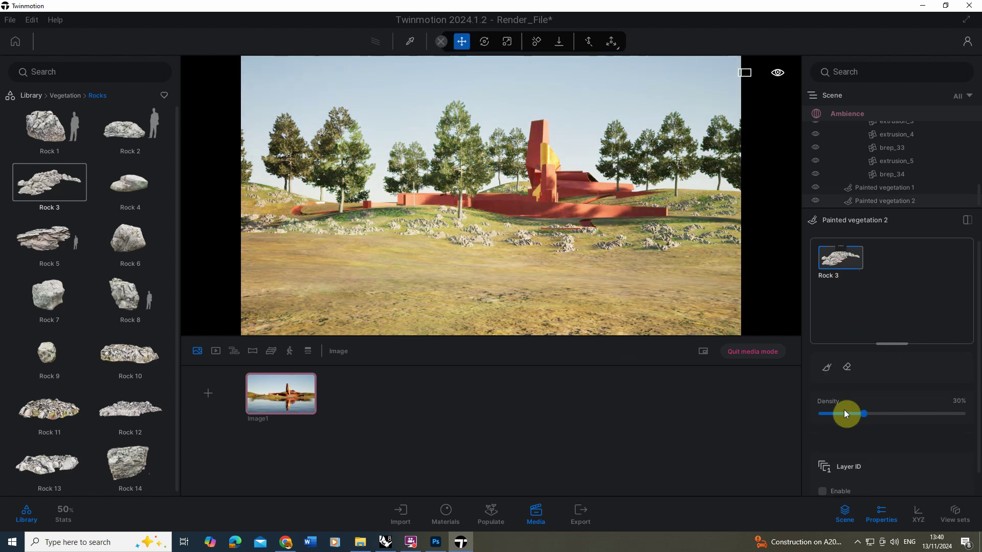
drag(844, 410, 901, 414)
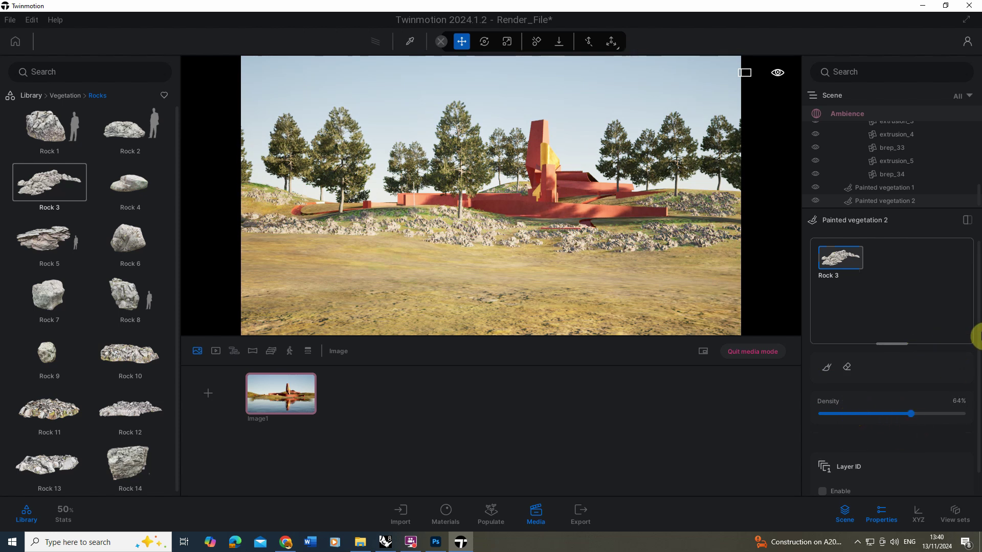
Erase unwanted painted rocks near the red walls with a 6.6 m eraser and show the Water folder again.
drag(978, 338, 977, 390)
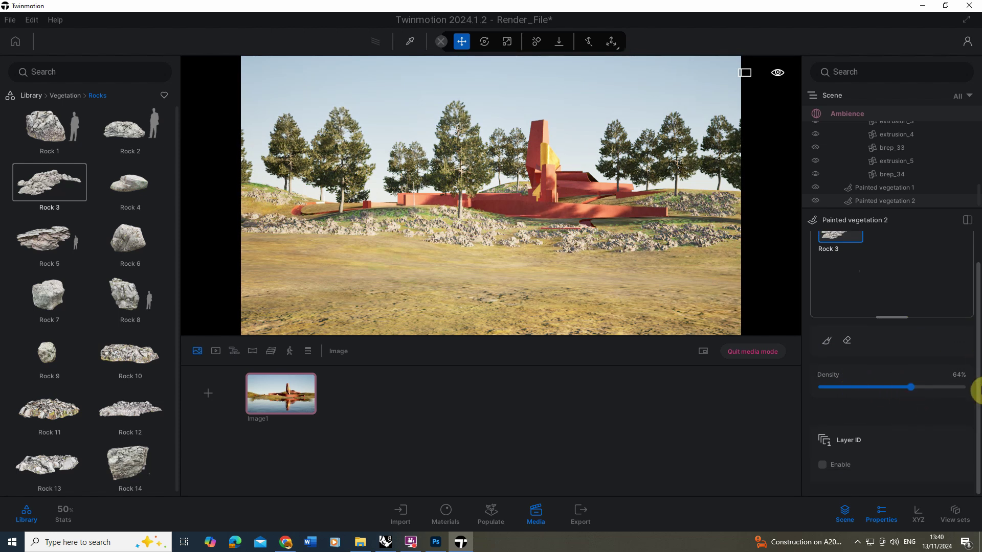
click(848, 340)
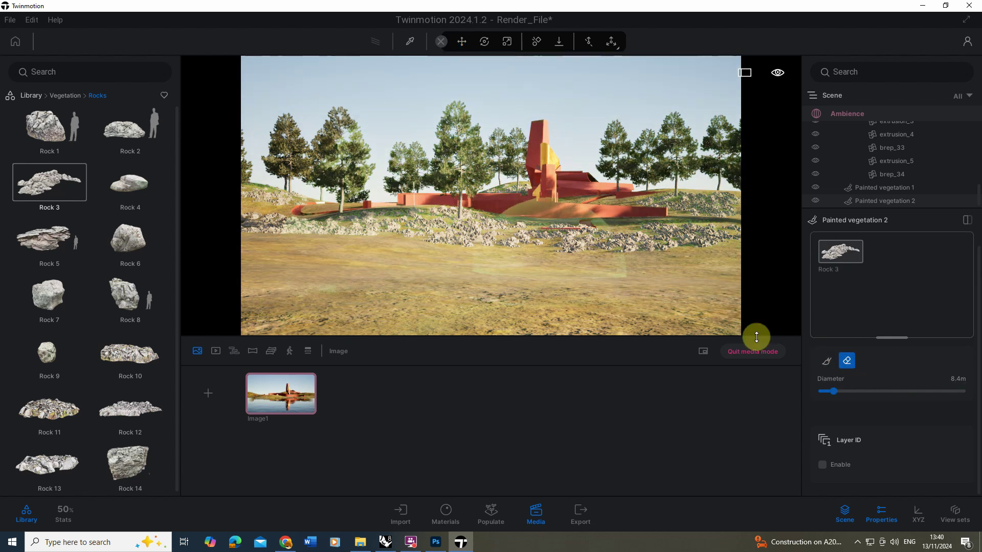
drag(833, 391, 829, 391)
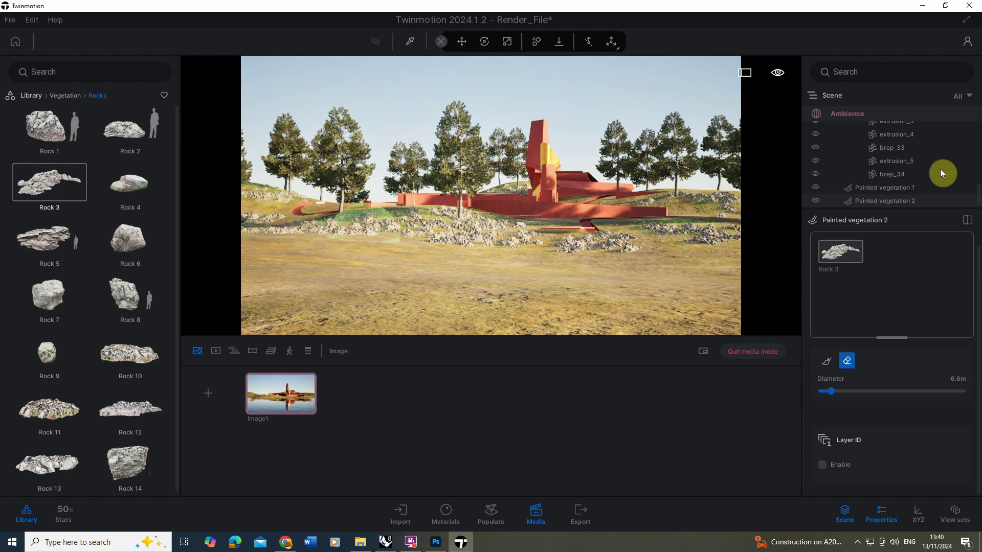
drag(976, 201, 973, 114)
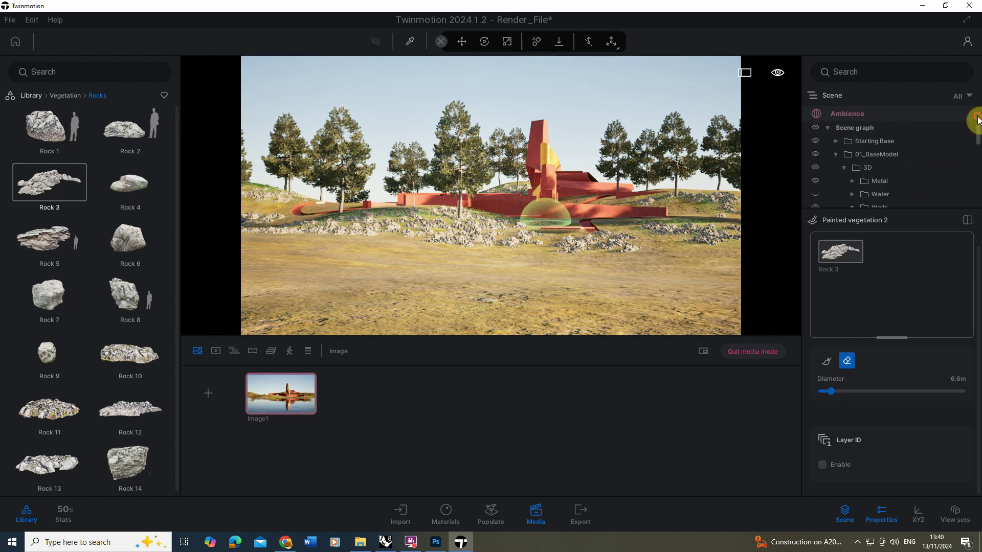
click(816, 195)
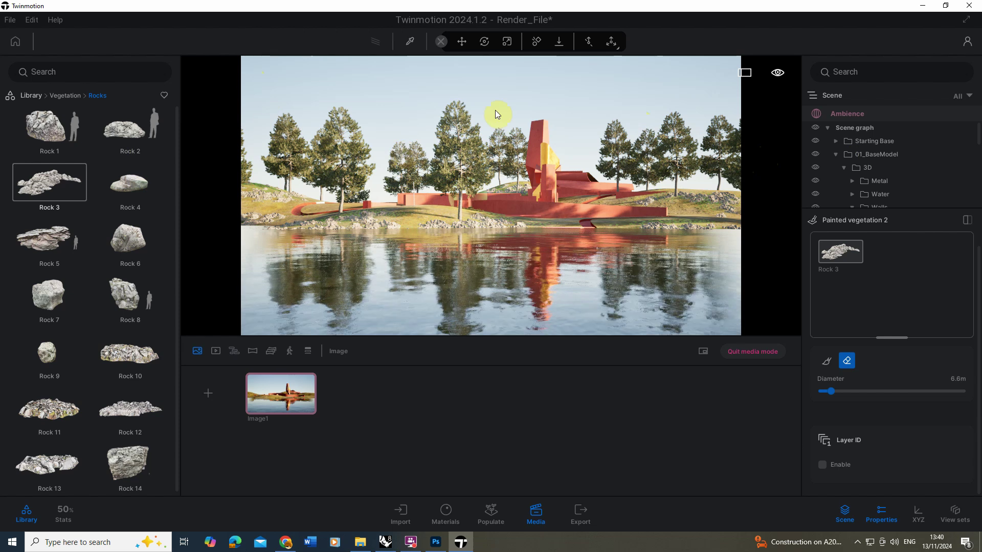
Move in close to the red jetty and place two Rock 5 boulders on the bank between it and the shoreline pine.
click(461, 42)
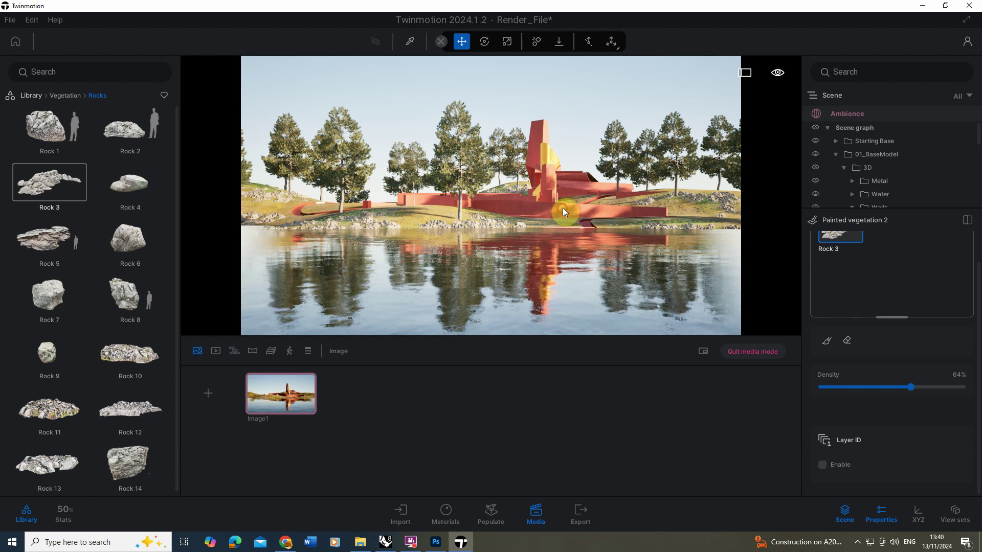
click(532, 208)
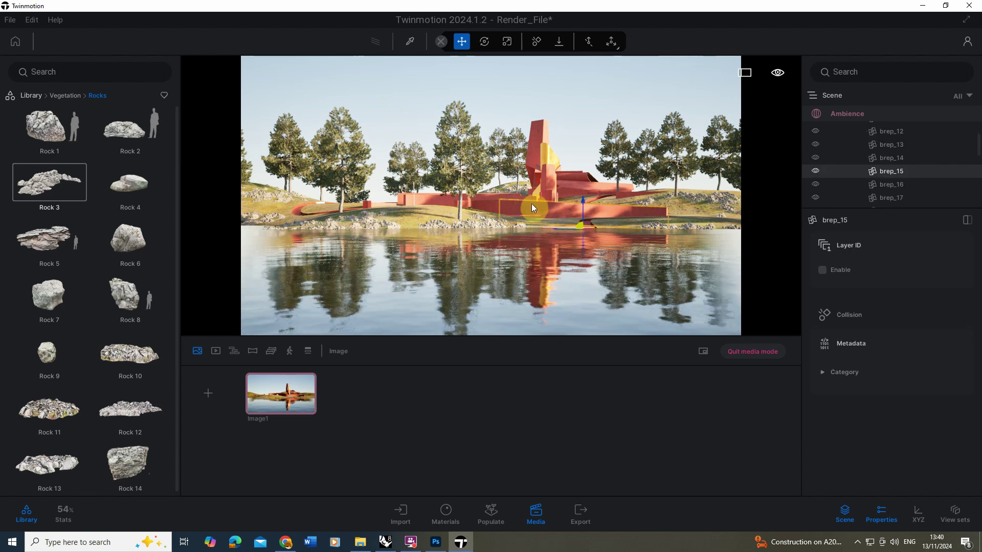
key(f)
shift+middle_drag(478, 186, 555, 199)
shift+middle_drag(385, 201, 470, 124)
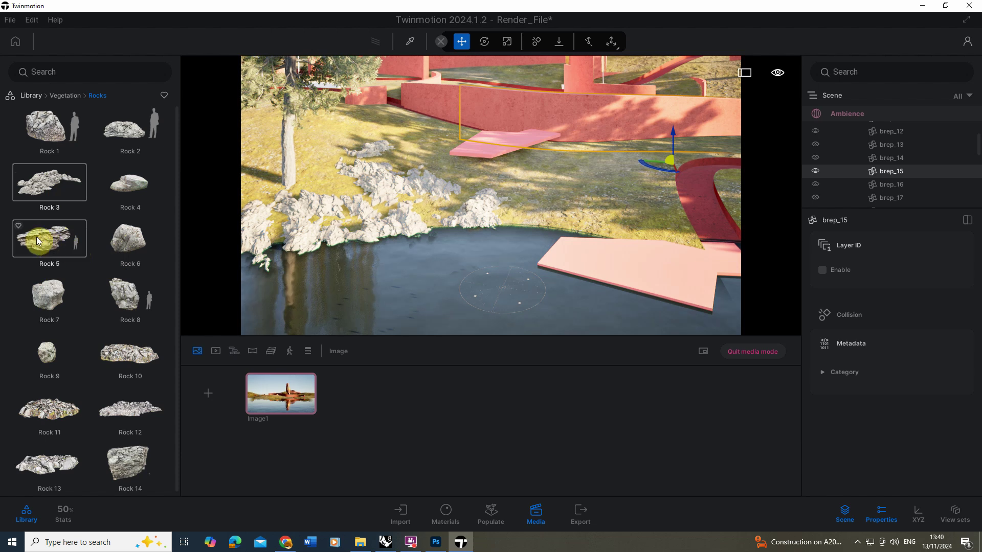
drag(37, 238, 558, 208)
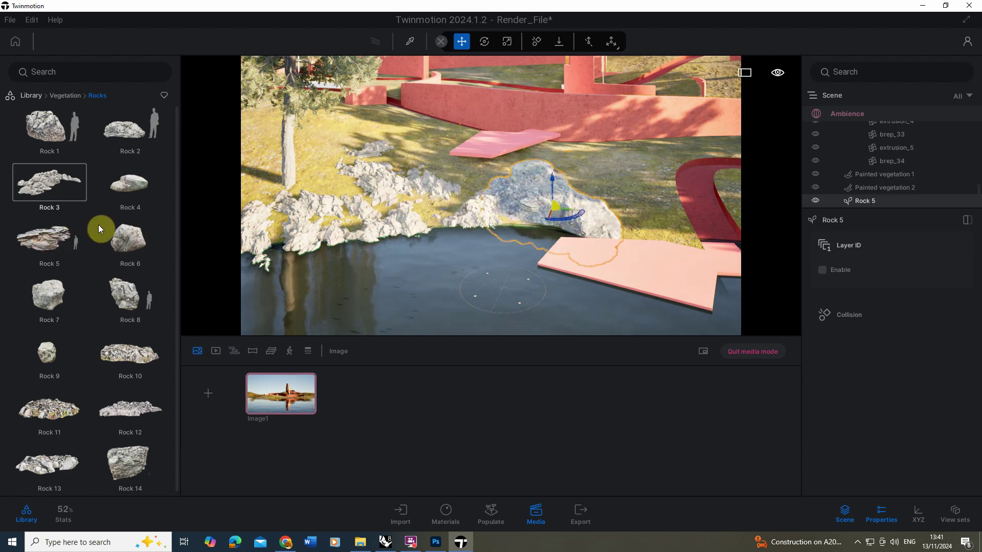
drag(46, 180, 415, 152)
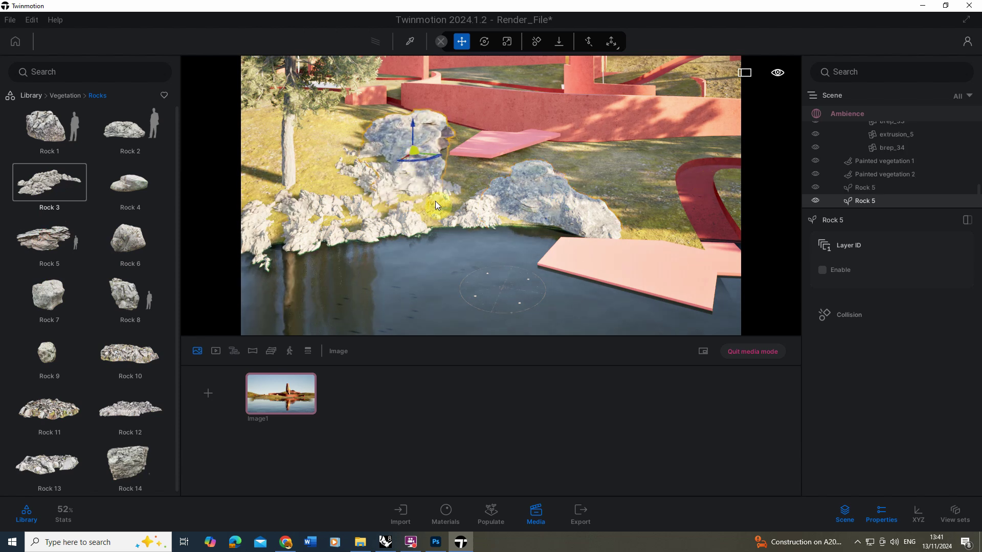
Place Rock 1 on the grassy mound and Rock 2 at the shoreline below it, rotating Rock 2 to follow the bank.
drag(436, 203, 204, 200)
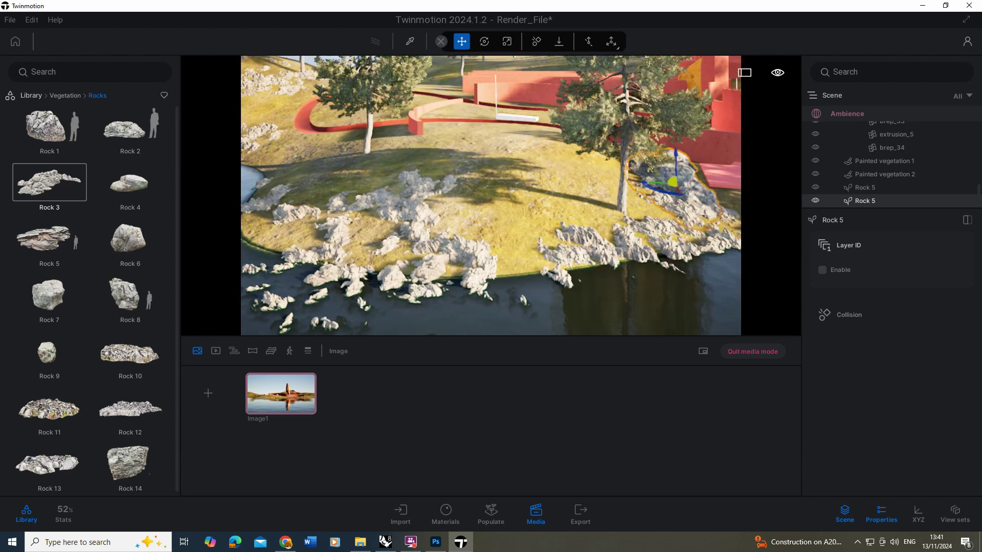
drag(40, 139, 446, 152)
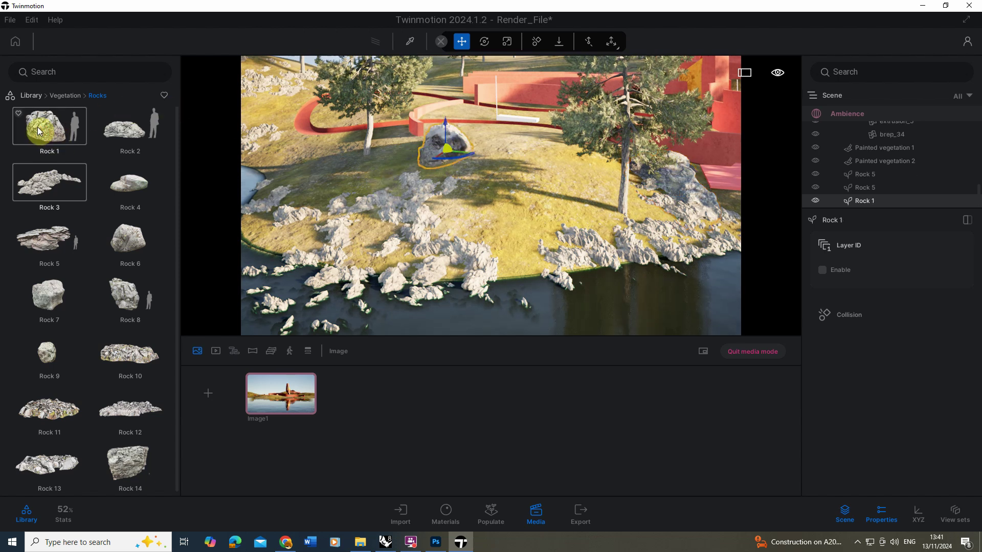
drag(38, 127, 442, 194)
click(507, 40)
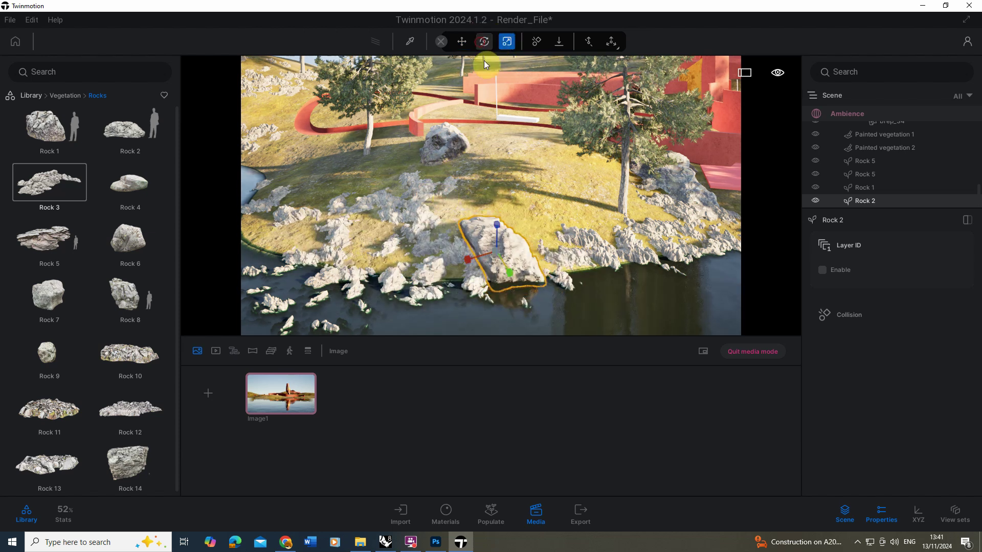
click(484, 43)
drag(507, 266, 413, 267)
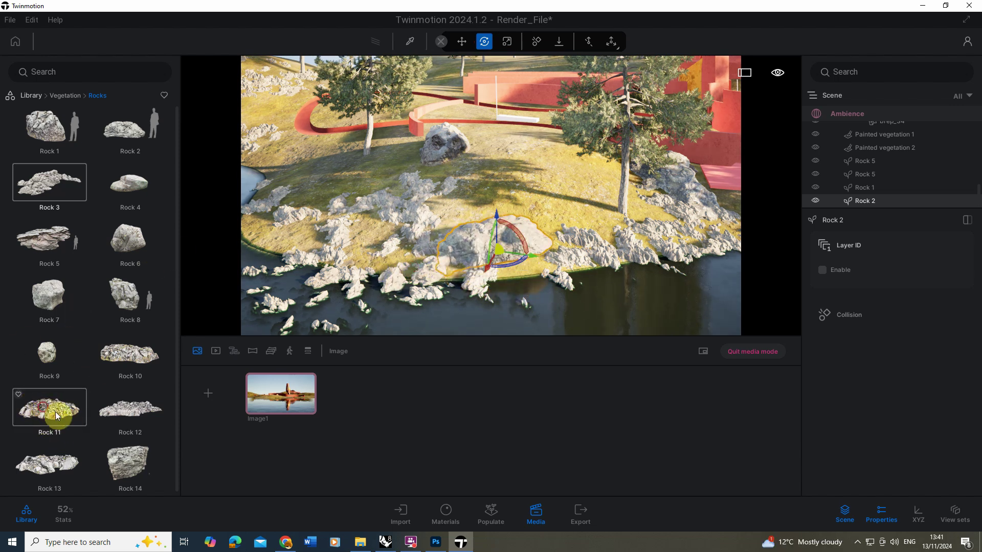
Place Rock 11 among the painted shore rocks below the mound and add a Rock 4 near the red building.
drag(55, 412, 367, 241)
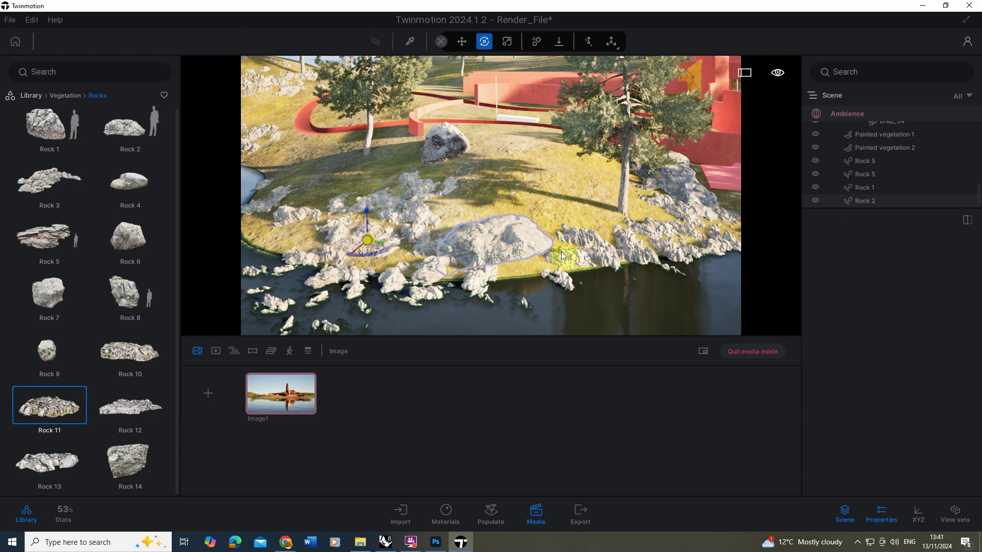
middle_drag(634, 261, 243, 193)
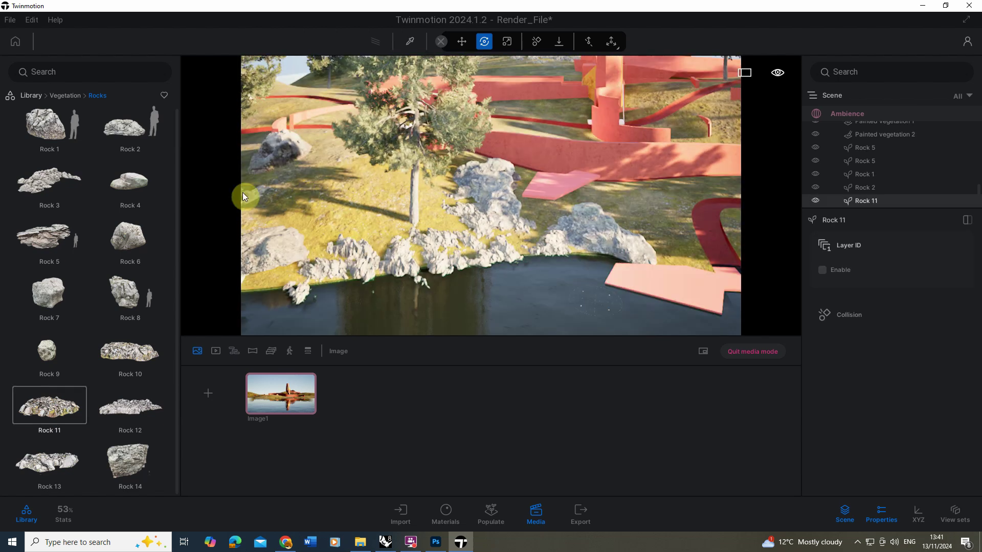
drag(114, 180, 417, 79)
click(506, 41)
middle_drag(555, 220, 327, 266)
Place Rock 6 on the grass inside the loop of the curved red ramp and scale it up.
drag(129, 241, 538, 277)
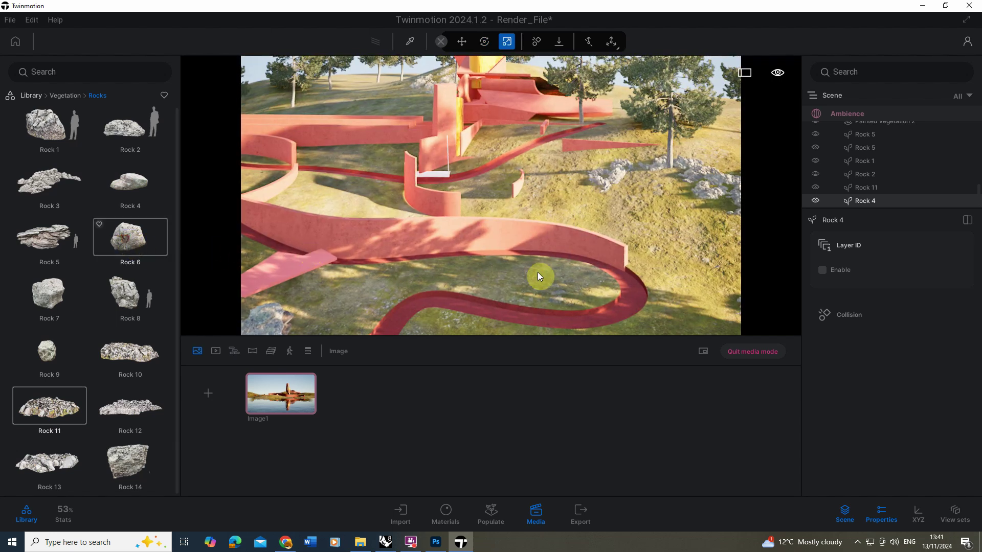
click(558, 279)
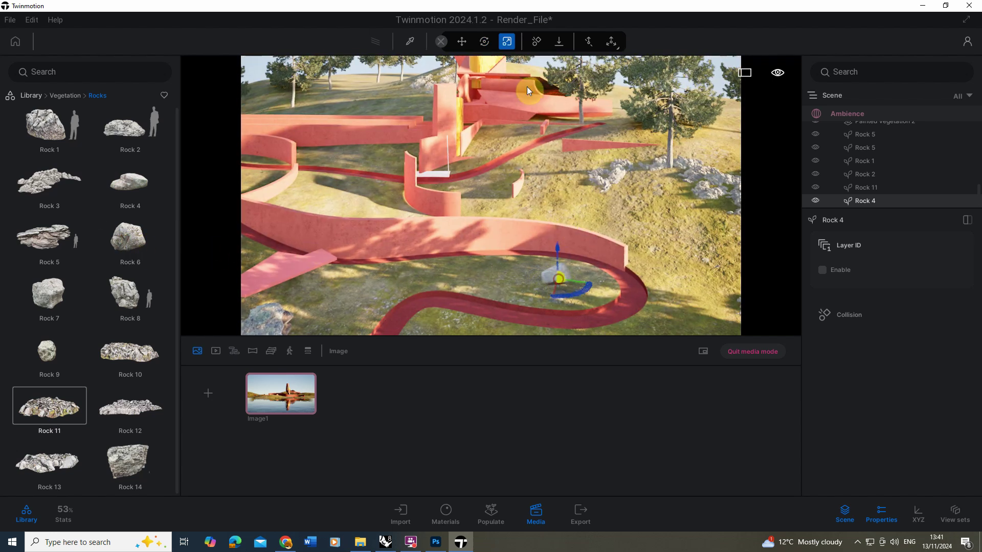
click(508, 42)
drag(559, 279, 601, 218)
middle_drag(517, 261, 491, 202)
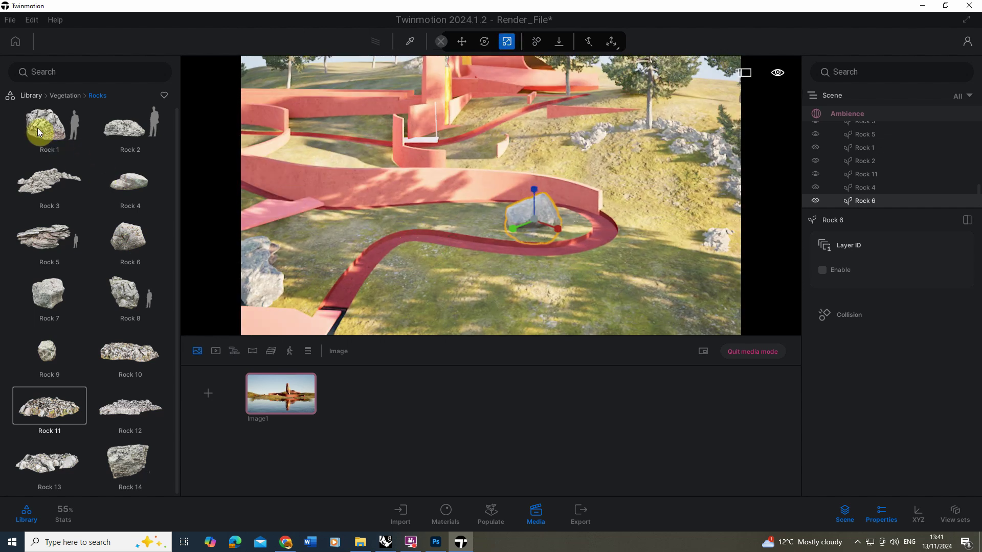
Place Rock 5 on the slope behind the curved ramp and enlarge it.
click(44, 238)
click(545, 134)
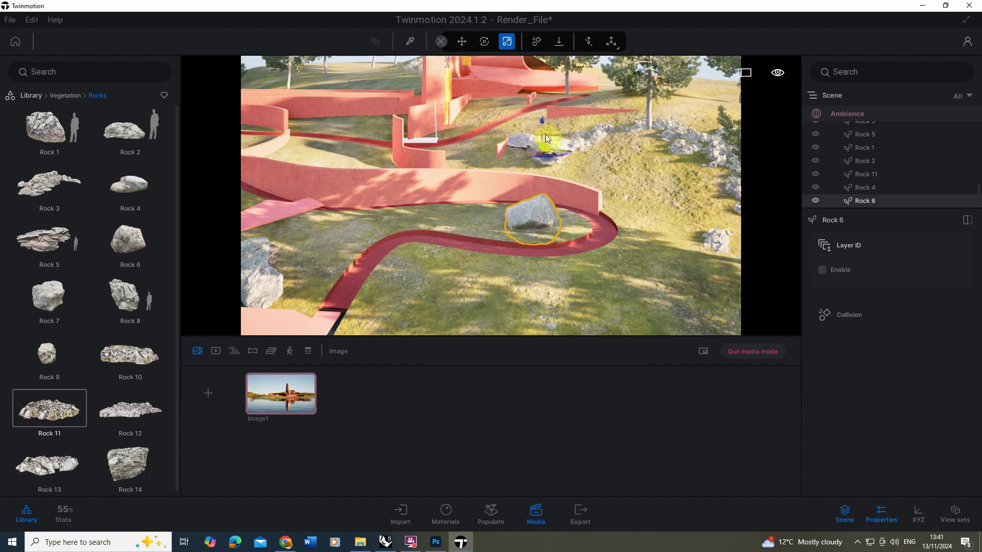
drag(545, 134, 564, 104)
click(501, 37)
Place another Rock 5 at the water's edge beside the red jetty and lower it by about 0.42 into the water.
middle_drag(569, 237, 570, 189)
scroll(570, 189, down, 2)
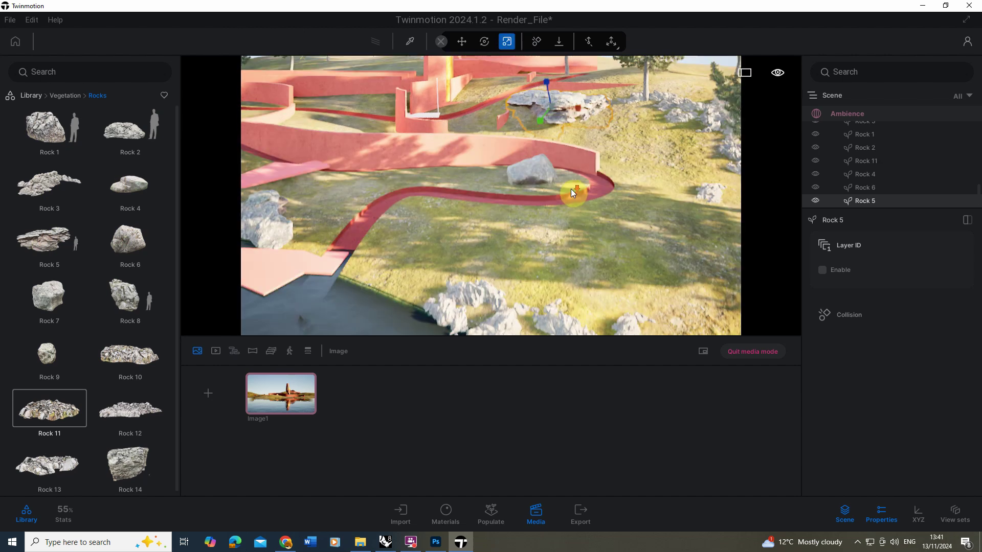
scroll(571, 189, down, 2)
drag(45, 240, 432, 279)
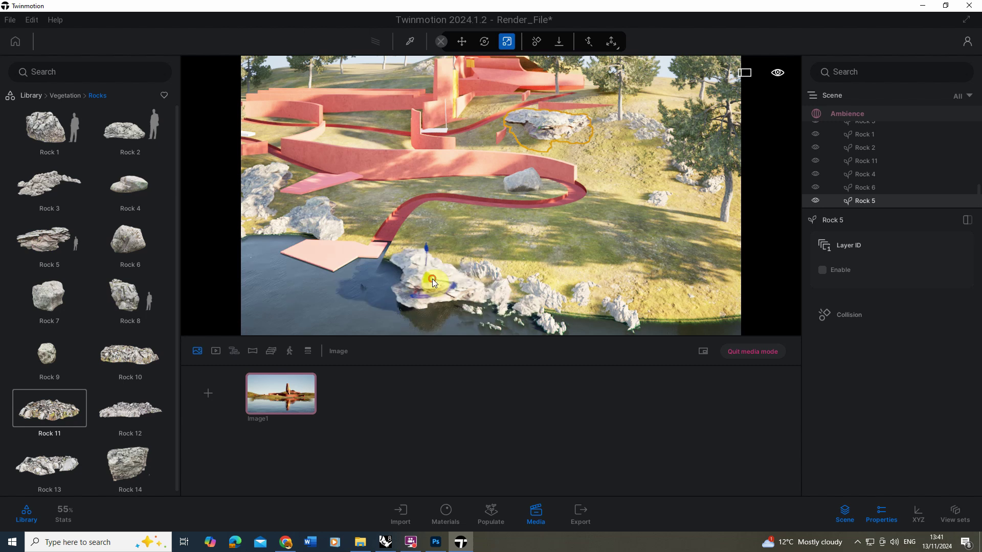
click(433, 283)
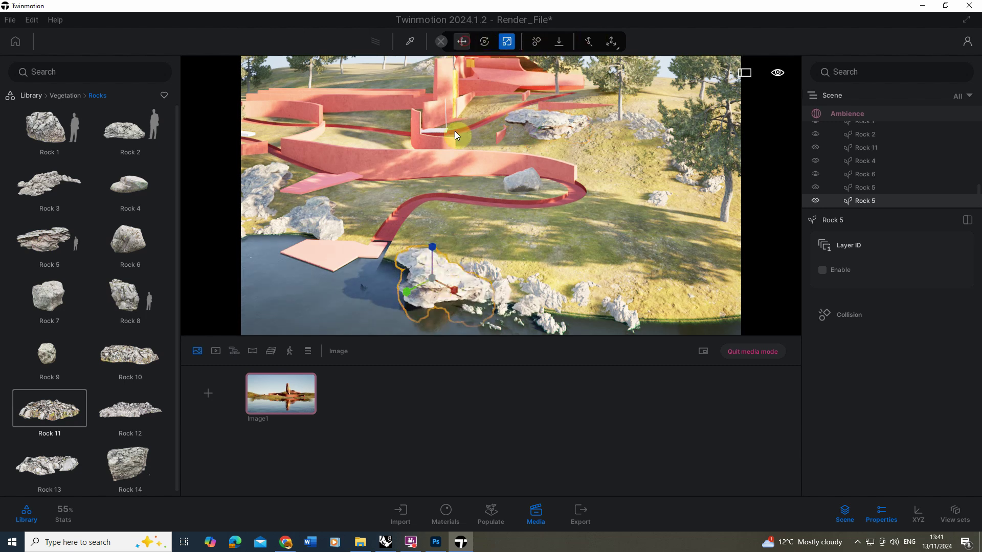
key(space)
middle_drag(428, 255, 426, 216)
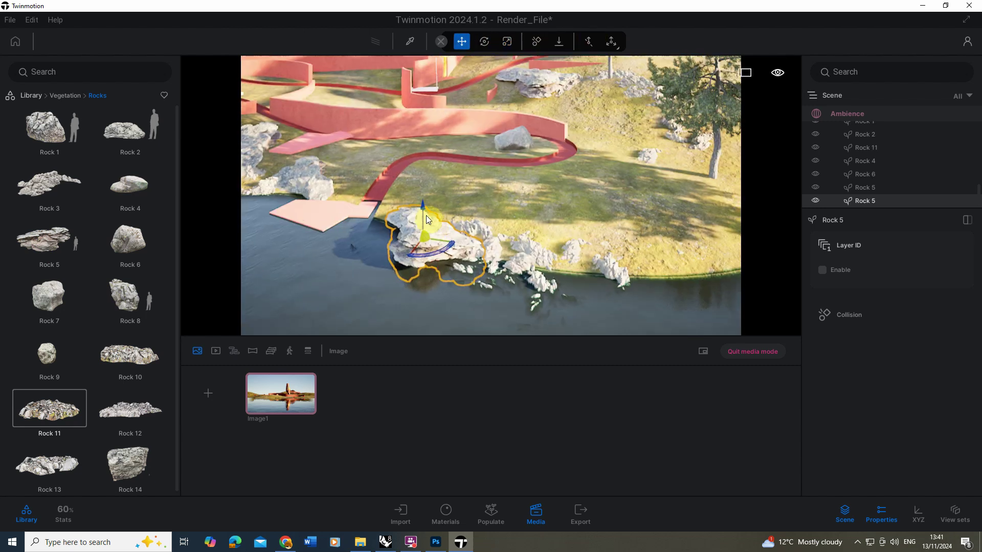
drag(422, 214, 423, 221)
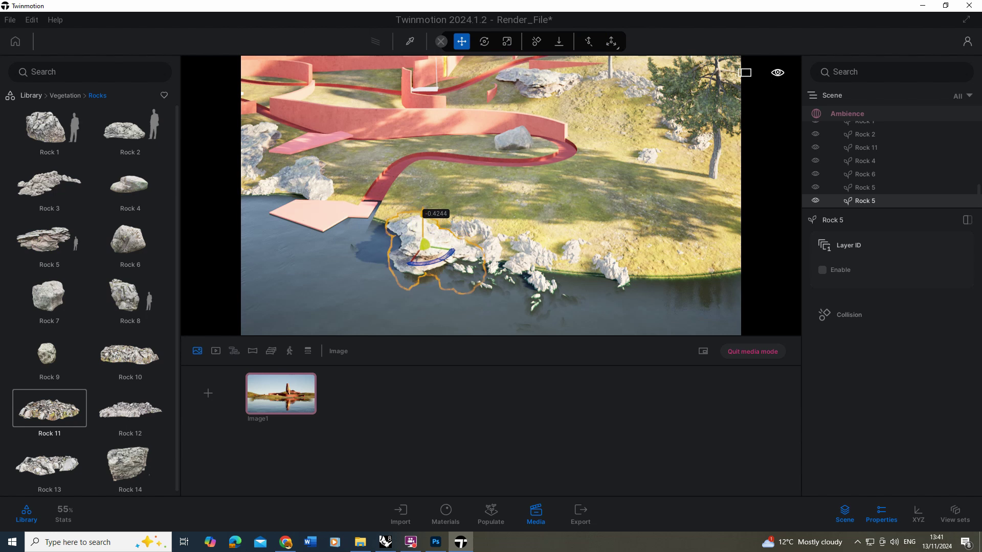
Place Rock 3 in the open water off the red jetty and scale it up.
middle_drag(423, 221, 508, 208)
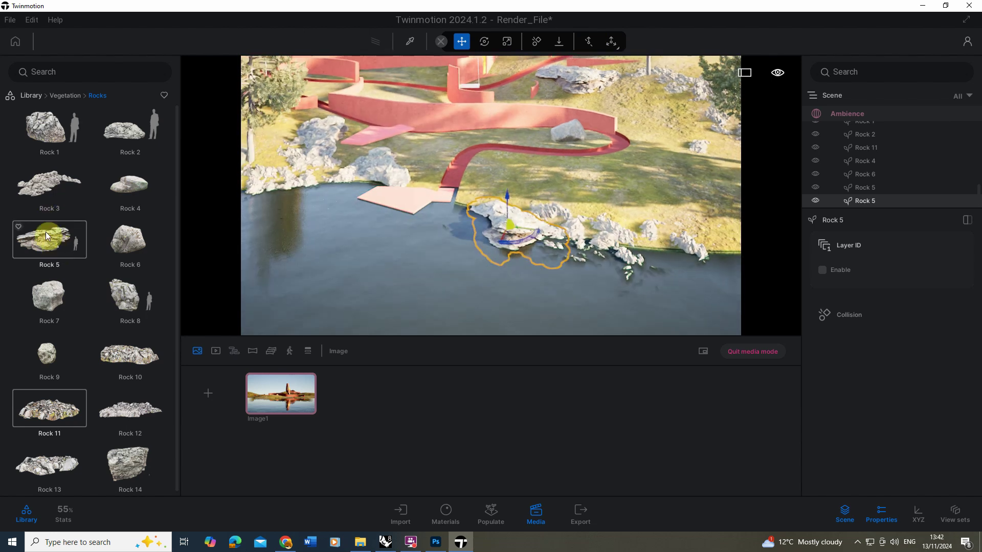
click(40, 185)
drag(40, 185, 441, 260)
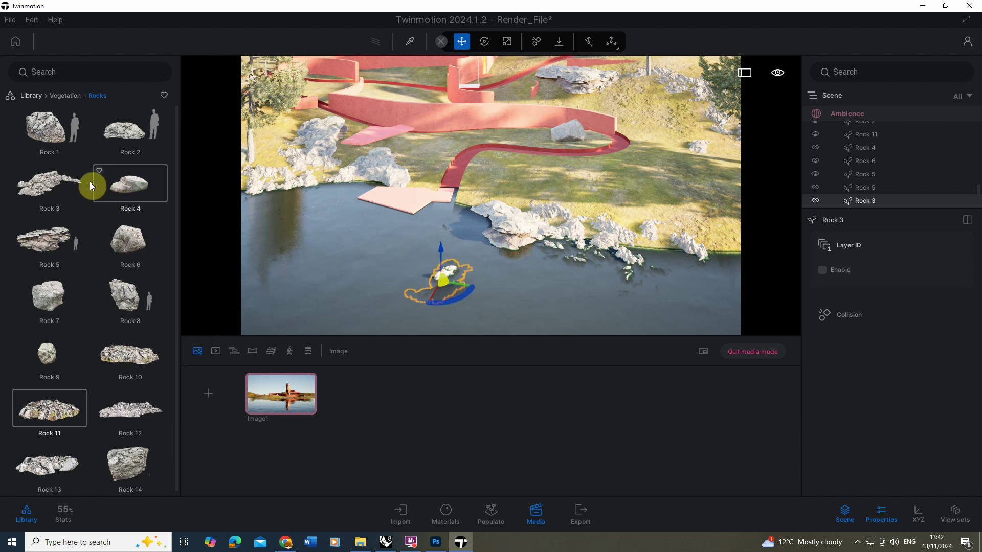
drag(53, 184, 470, 290)
click(507, 41)
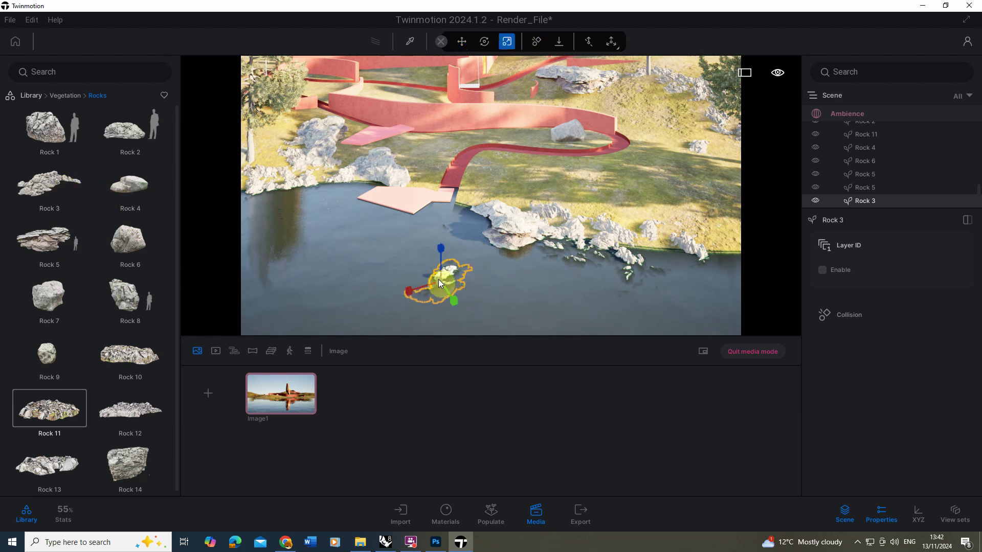
click(430, 262)
mouse_move(430, 258)
mouse_down()
mouse_move(418, 223)
mouse_move(441, 268)
mouse_up()
Place another Rock 5 on the grass behind the painted shoreline rocks, rotate it and scale it up to about 1.79.
middle_drag(693, 268, 542, 276)
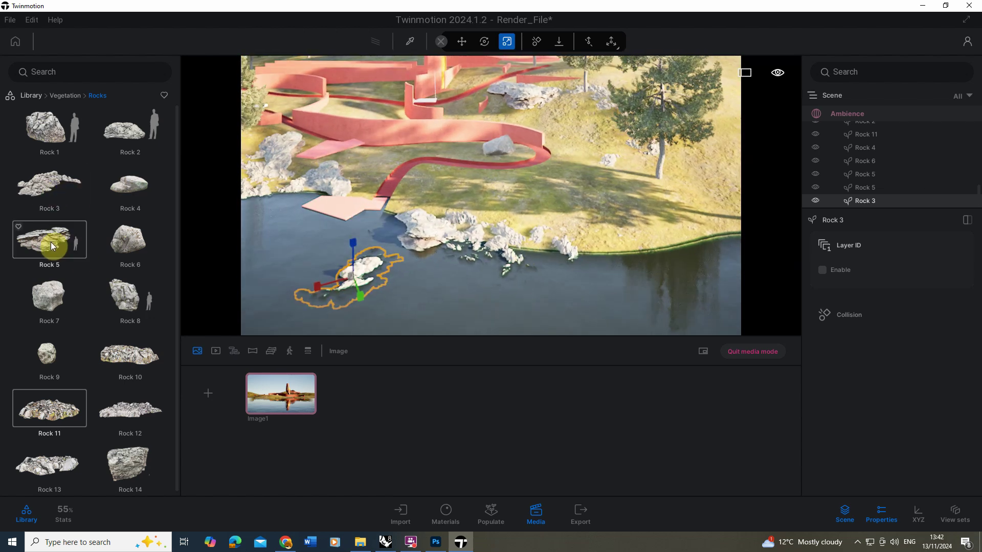
drag(51, 241, 525, 203)
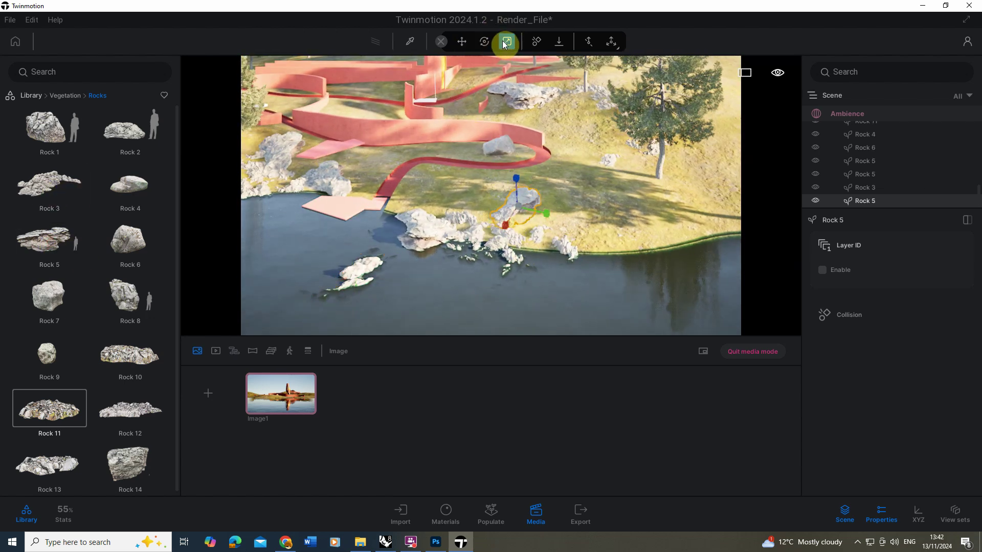
key(space)
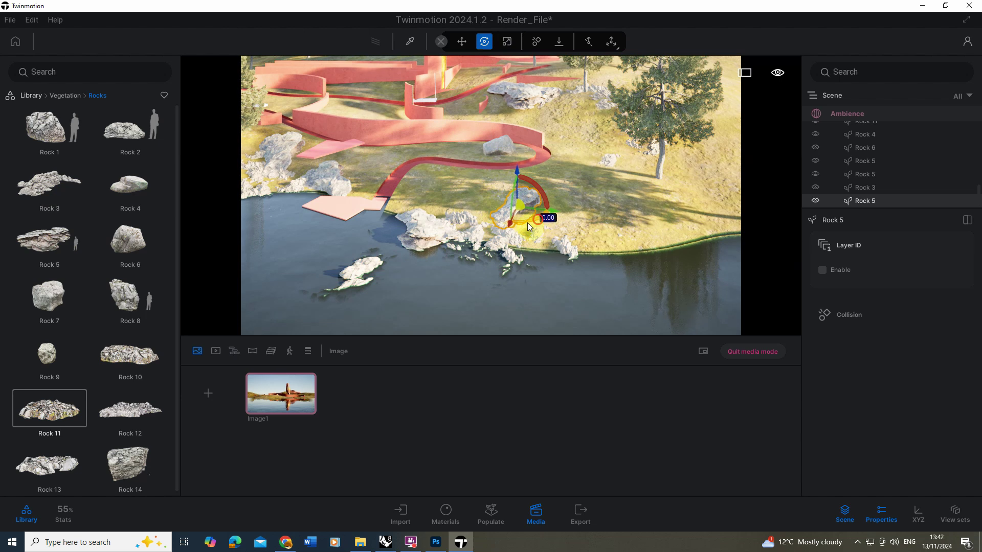
click(506, 42)
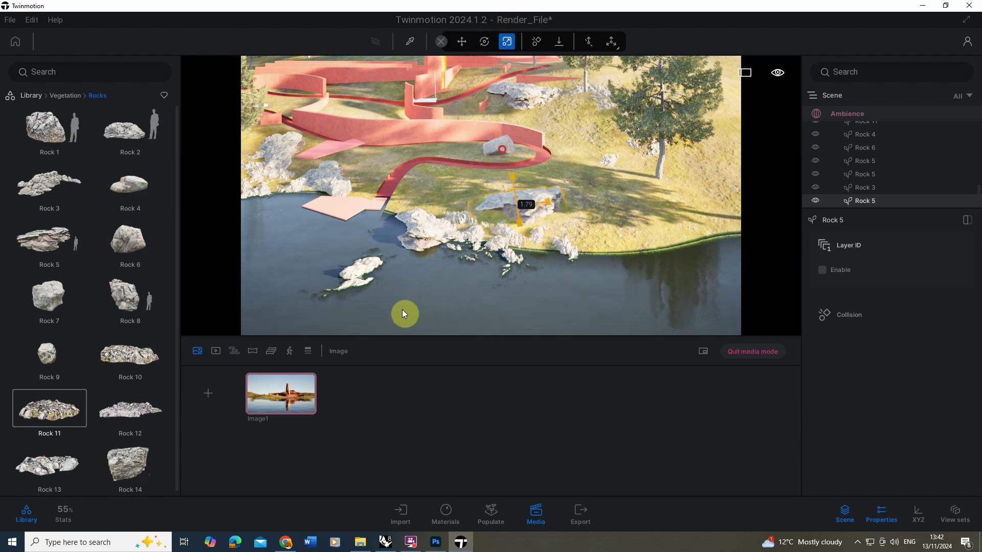
Restore the Image1 view and lower the Rock 4 boulder on the shore slightly into the ground.
click(277, 391)
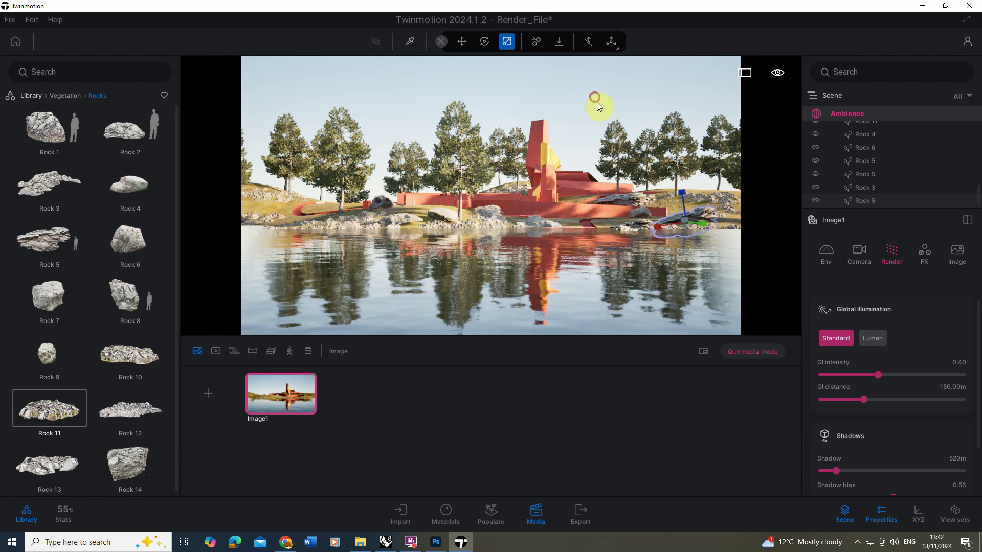
click(729, 226)
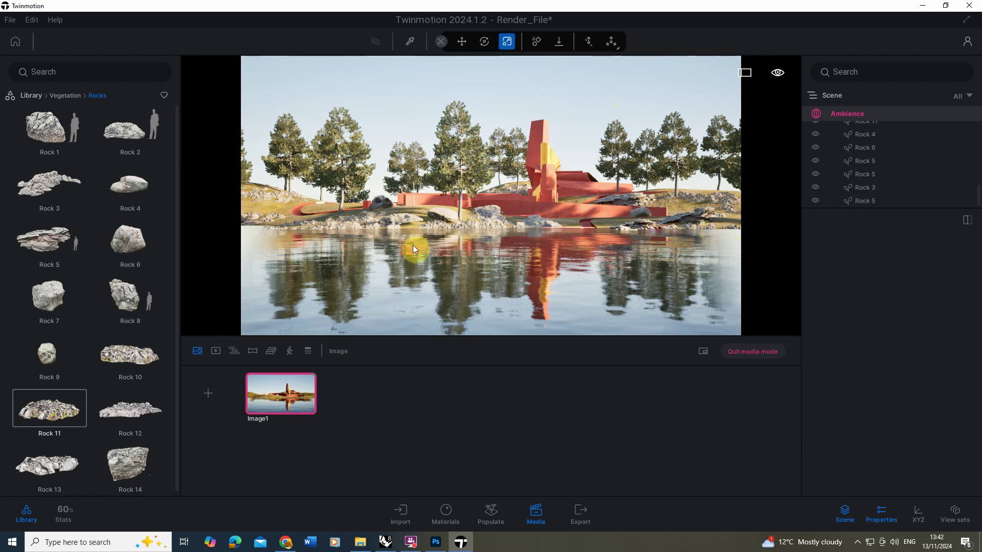
click(439, 213)
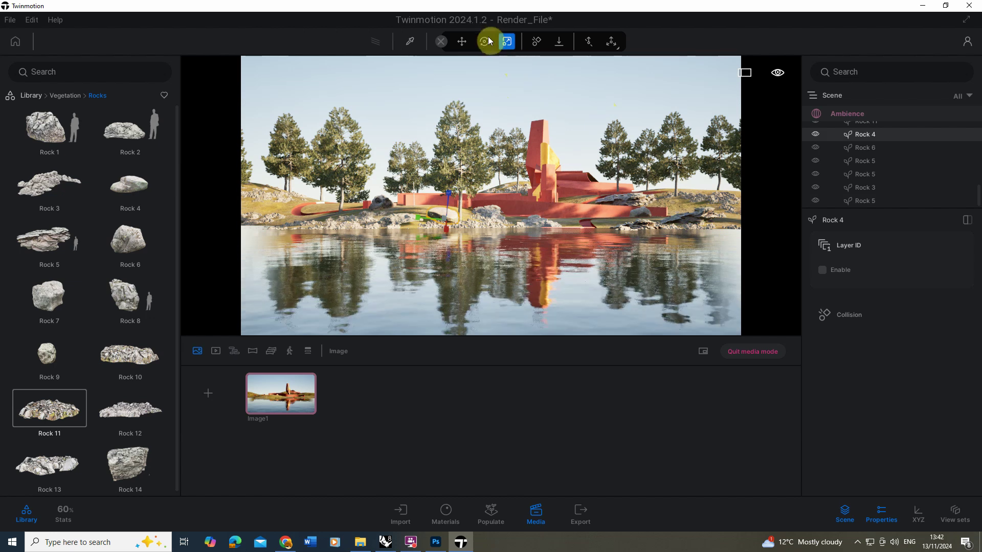
click(462, 41)
drag(446, 190, 446, 196)
click(426, 90)
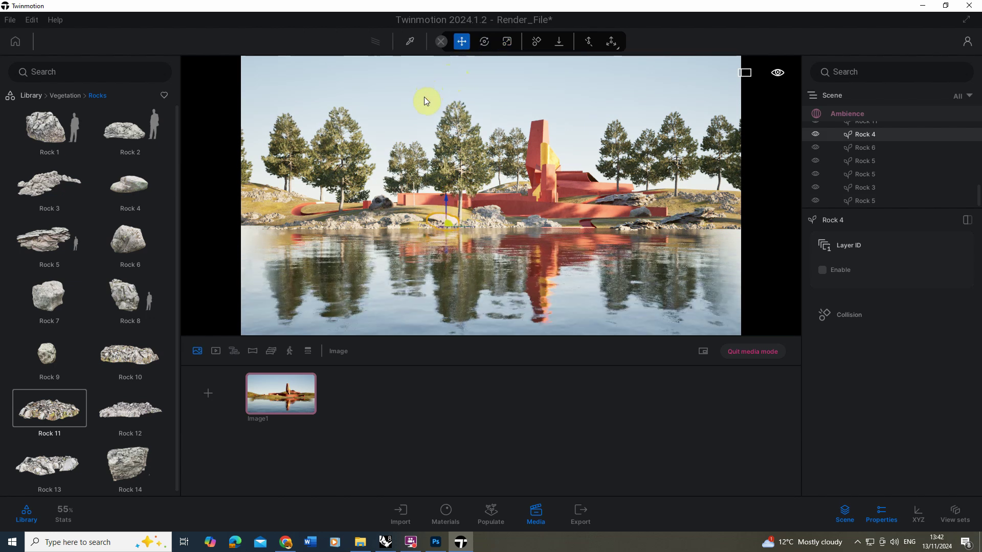
click(407, 100)
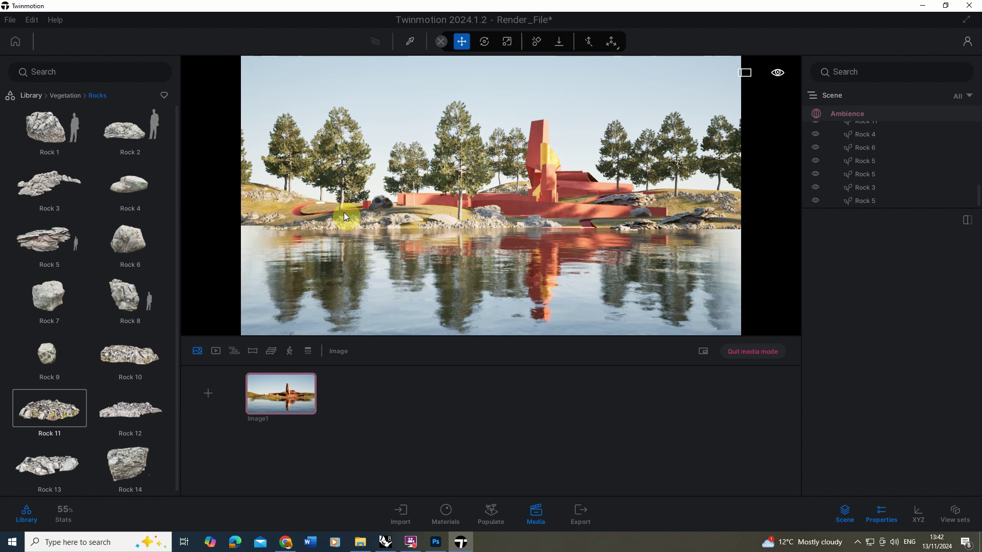
Place a Littleleaf Linden from the tree library on the shore mound and set its age to 16%.
click(74, 96)
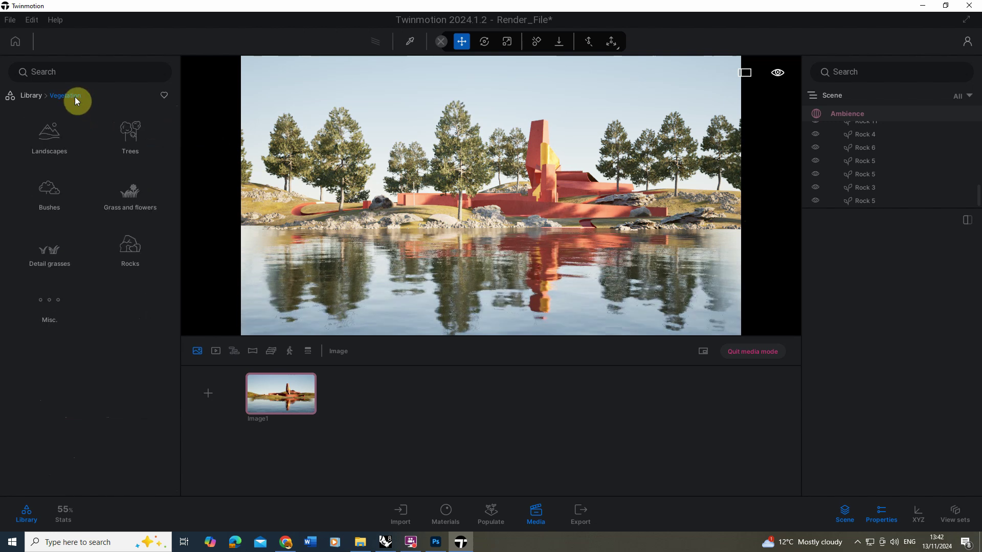
click(129, 128)
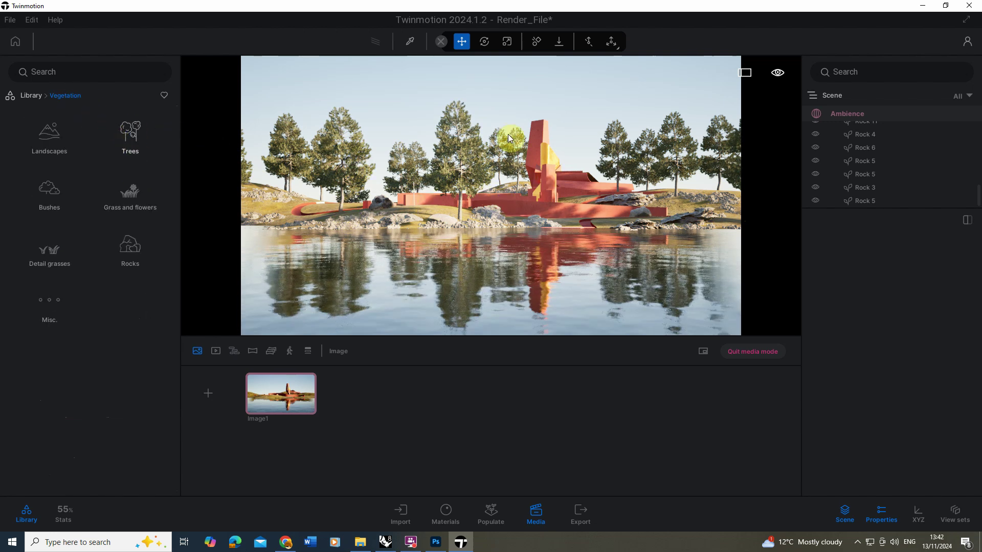
click(138, 141)
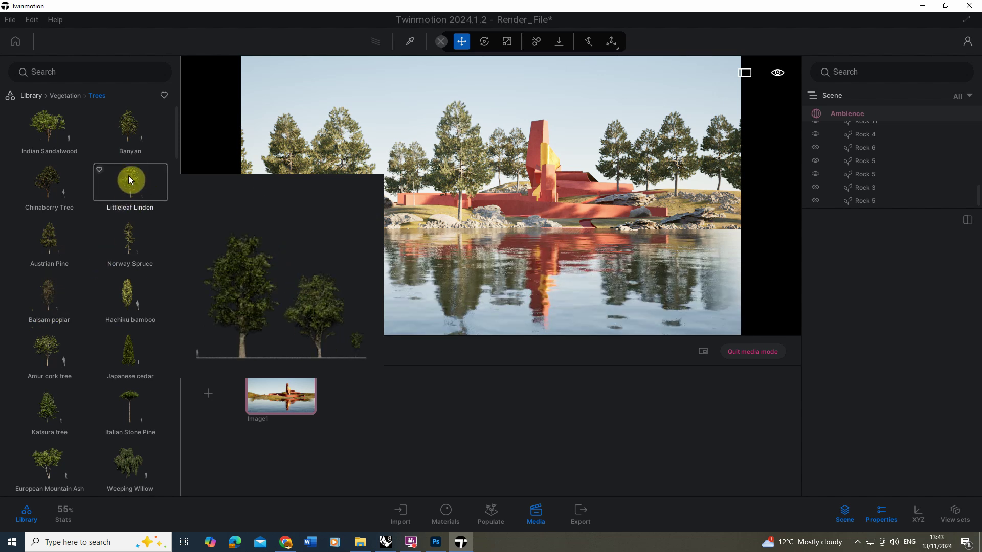
drag(127, 180, 401, 103)
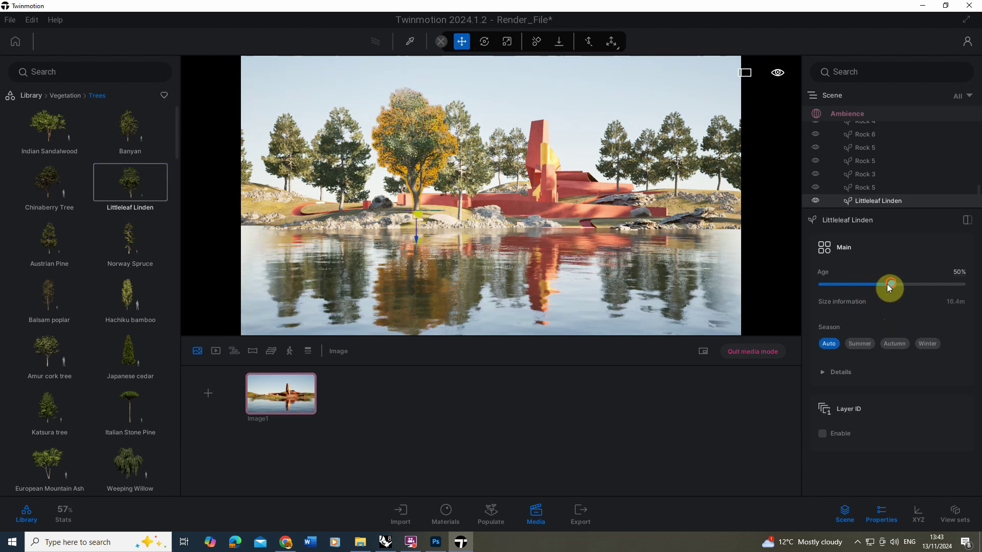
drag(888, 285, 845, 284)
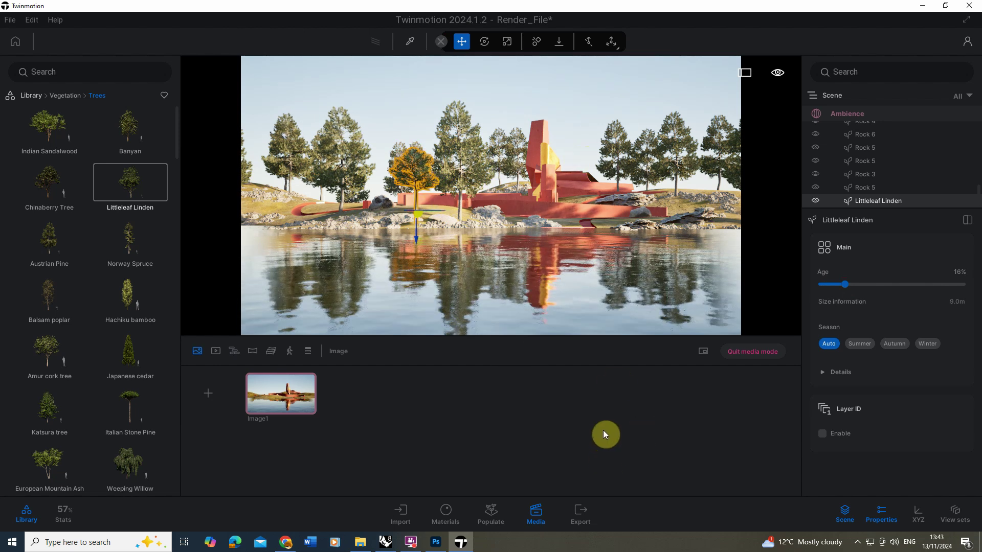
Reposition the young Littleleaf Linden on the grassy mound between the large boulder and the pine near the shore.
key(f)
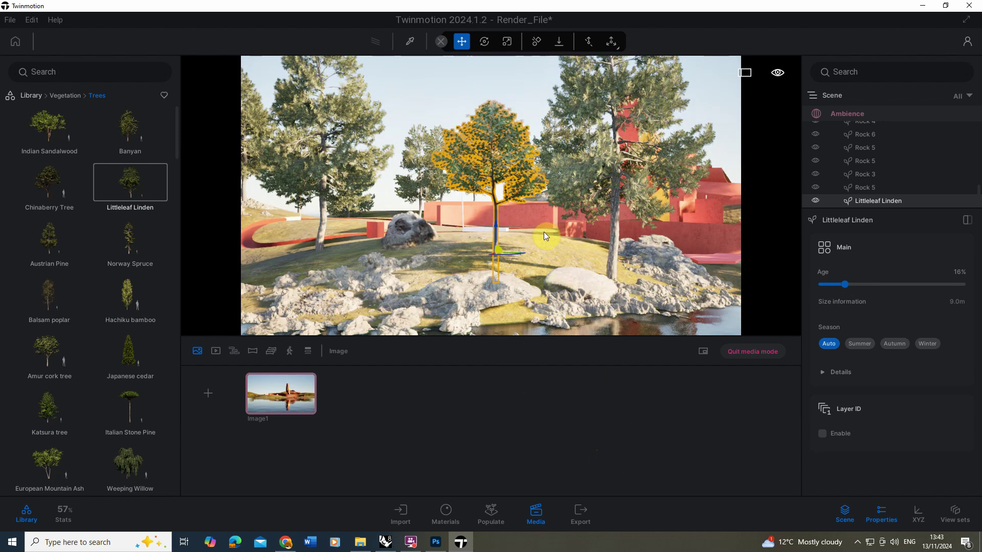
shift+middle_drag(535, 234, 492, 297)
middle_drag(455, 245, 464, 131)
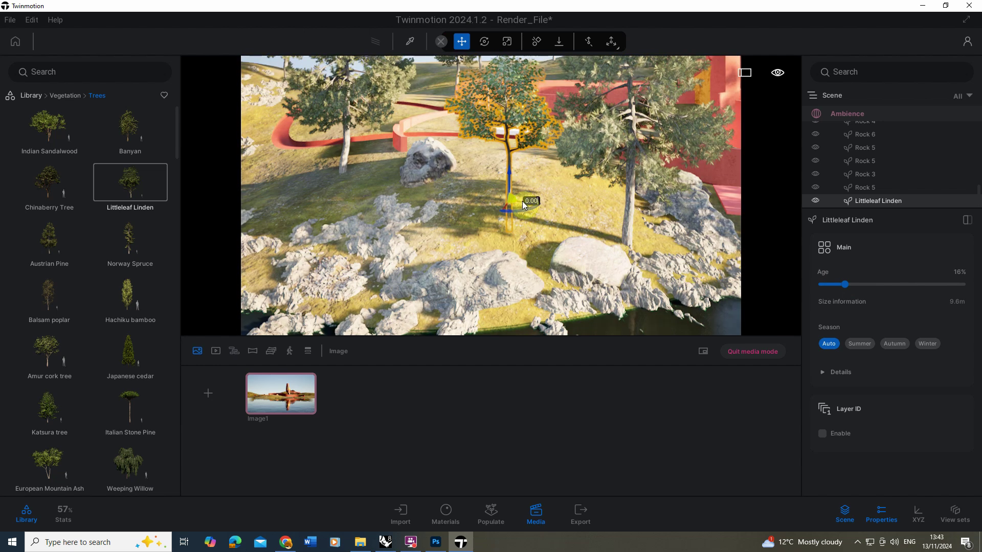
right_drag(523, 204, 565, 167)
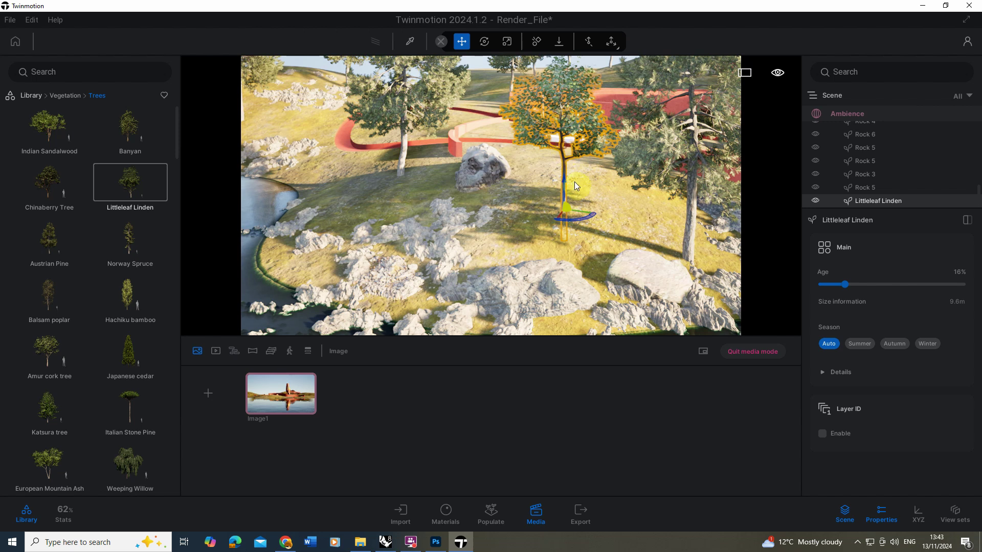
Place a second Littleleaf Linden on the bank above the cove, beyond the curved end of the red ramp.
click(124, 181)
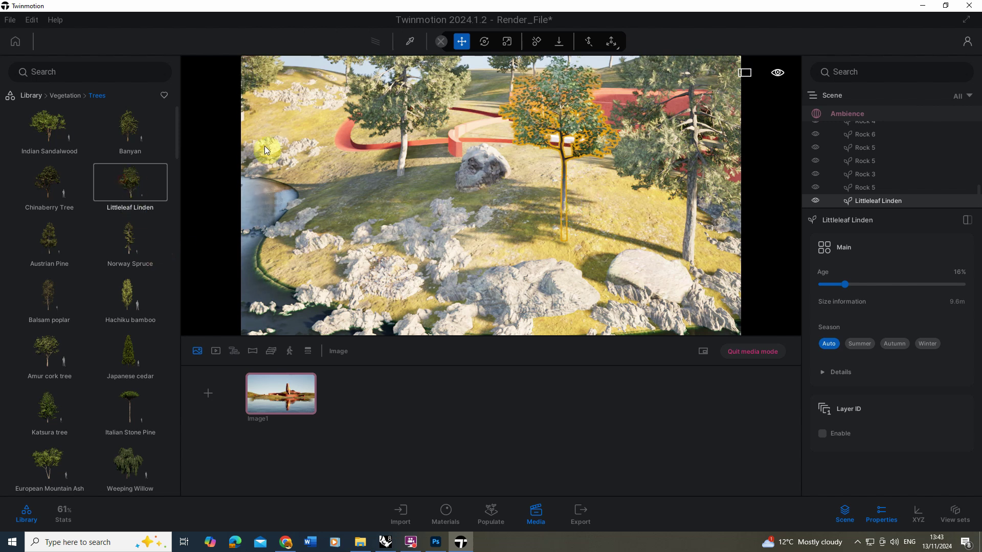
click(313, 137)
scroll(434, 260, down, 3)
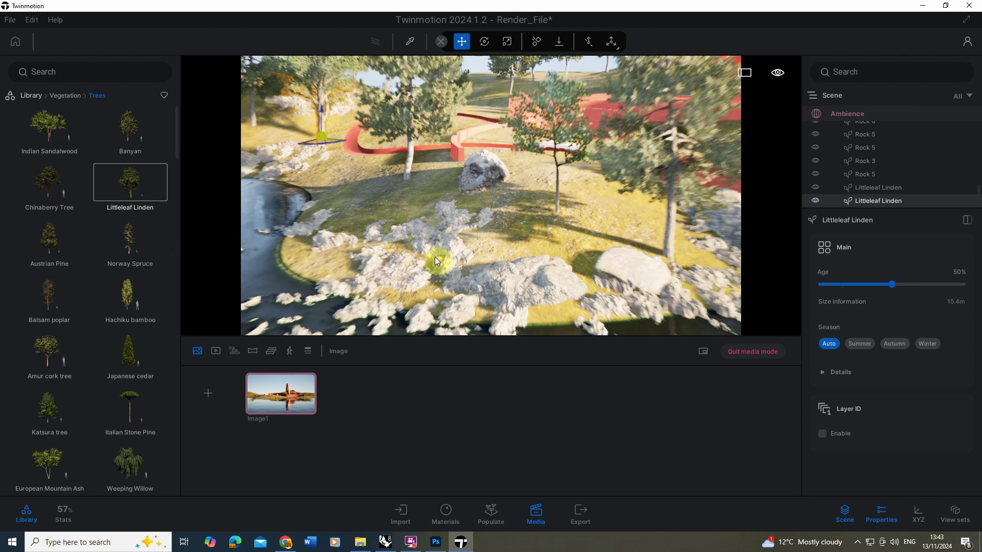
scroll(432, 260, down, 2)
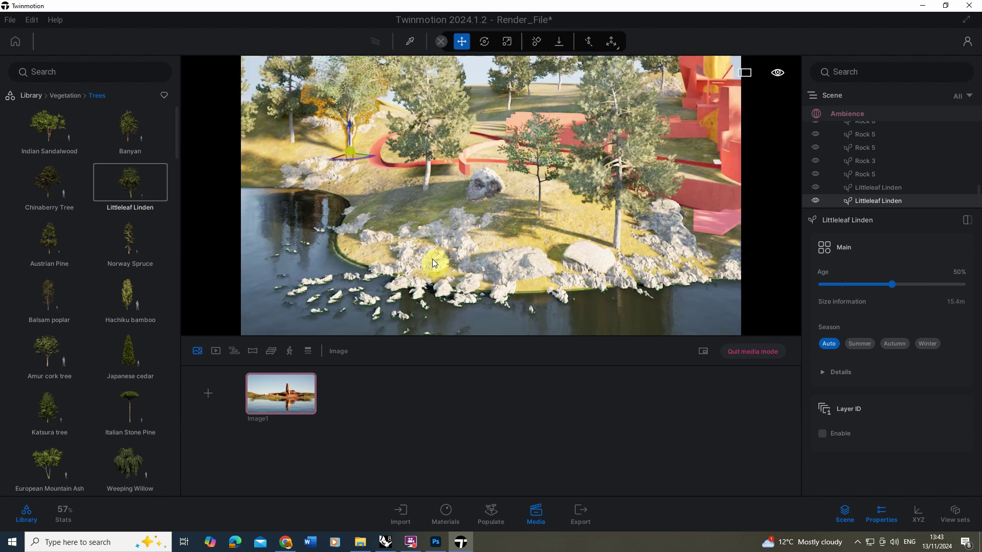
In the Image1 view, place a Littleleaf Linden behind the flat shore rocks beside the red building and set its age to 35%.
click(287, 387)
click(131, 185)
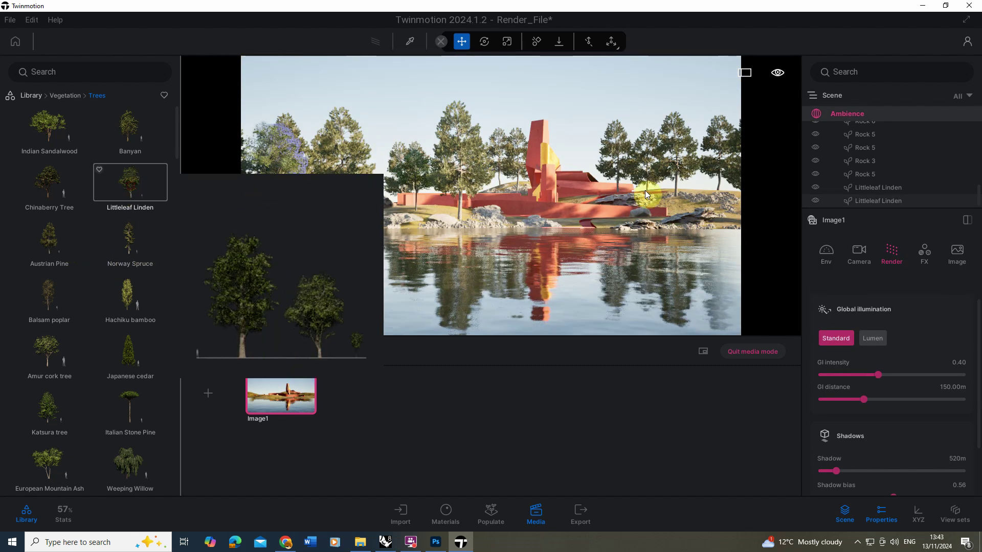
drag(678, 199, 679, 204)
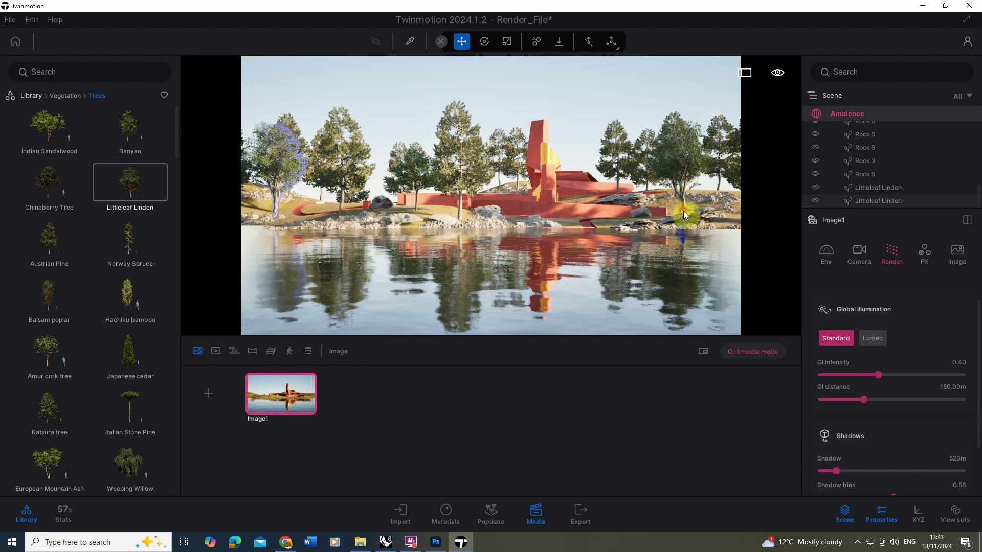
drag(885, 281, 870, 286)
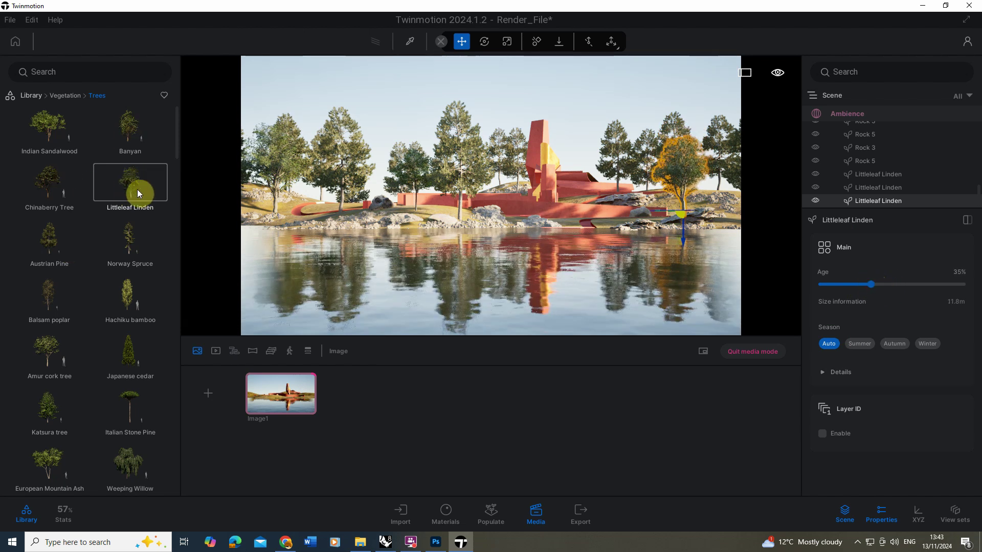
Add a Littleleaf Linden beside the red tower with age 28% and another at the shore near the image's edge with age 16%.
mouse_move(121, 187)
drag(120, 187, 509, 189)
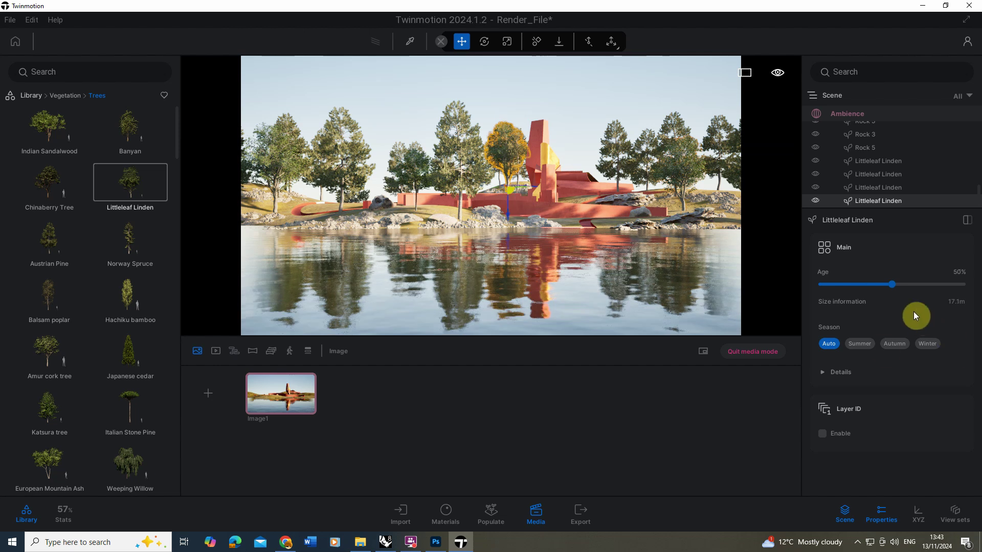
drag(888, 284, 862, 285)
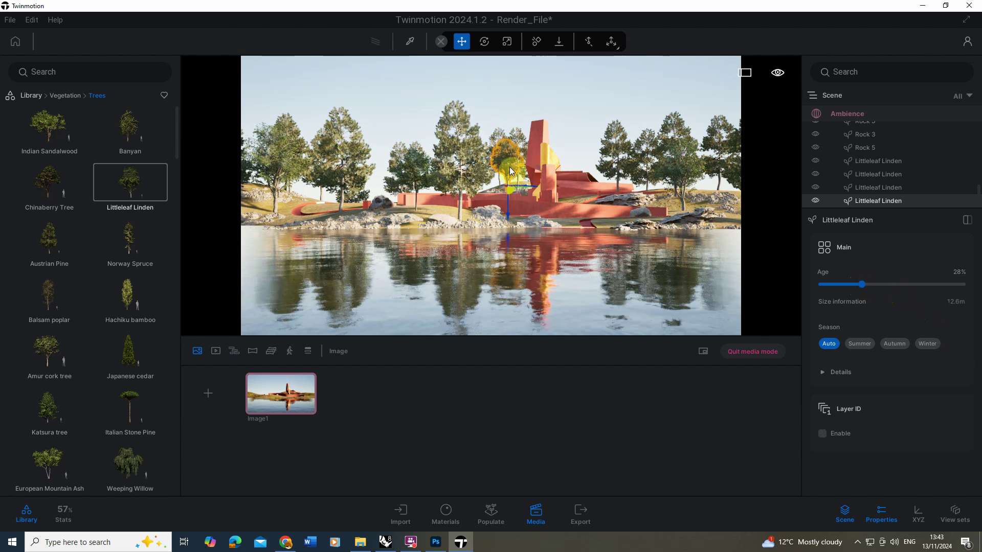
drag(131, 177, 725, 223)
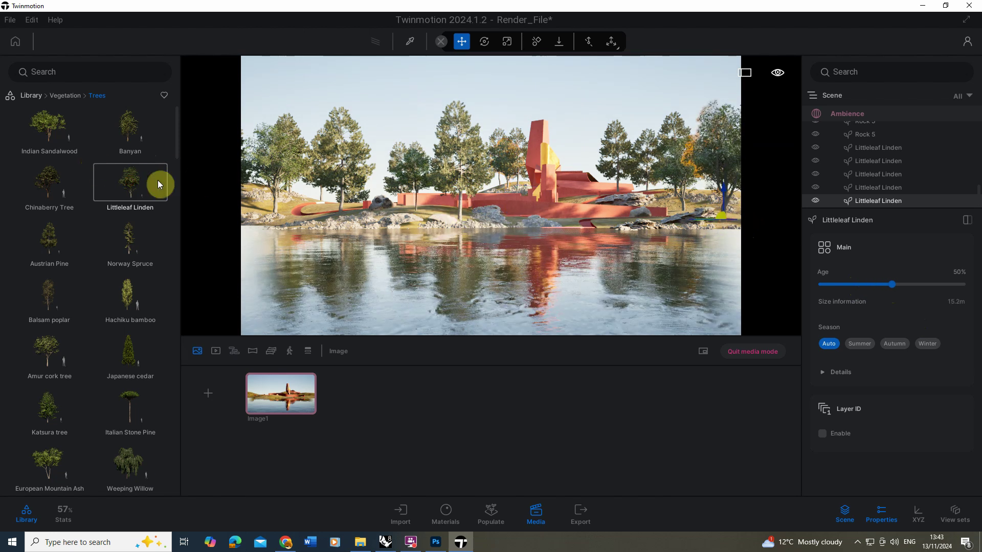
drag(888, 284, 844, 287)
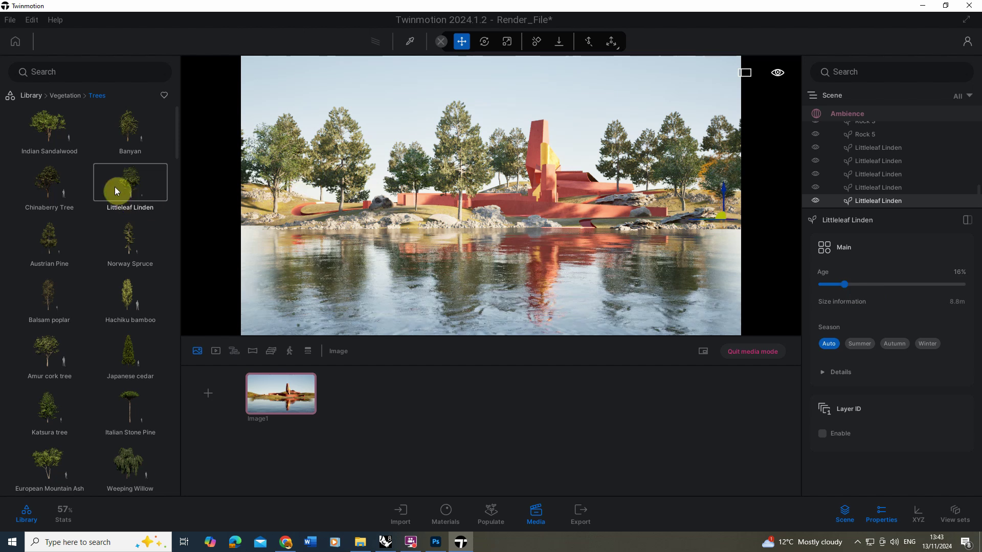
Place another Littleleaf Linden by the curved end of the red ramp, between the existing trees, and reduce its age.
mouse_move(130, 187)
drag(129, 185, 321, 207)
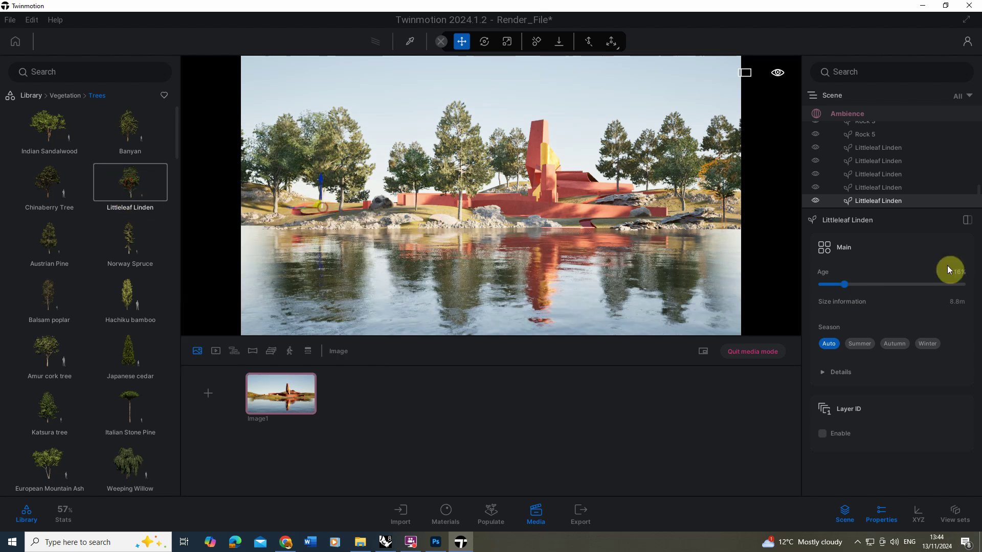
drag(892, 285, 846, 285)
click(389, 108)
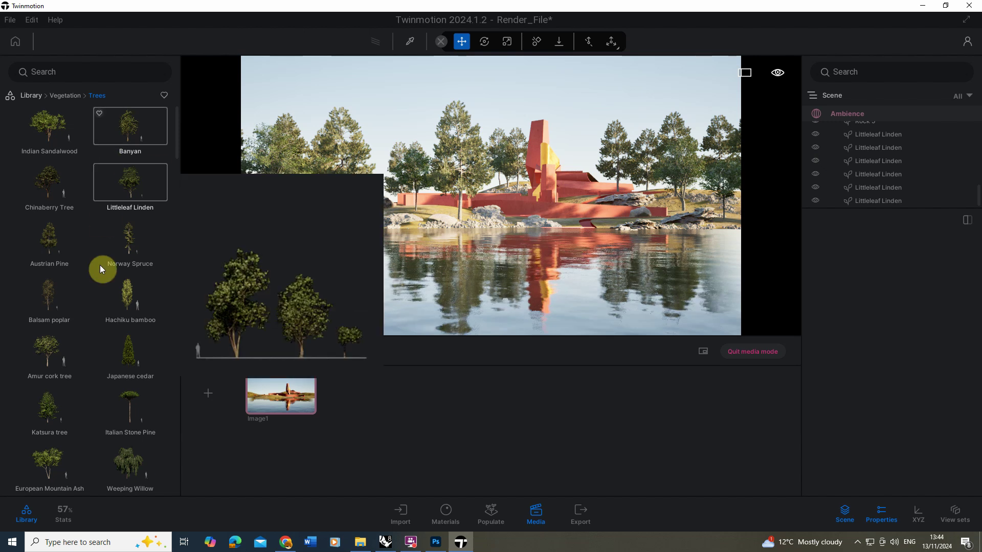
Load Boston fern 3 from the bushes as the vegetation to paint and set the brush diameter to 3.3 m.
click(70, 97)
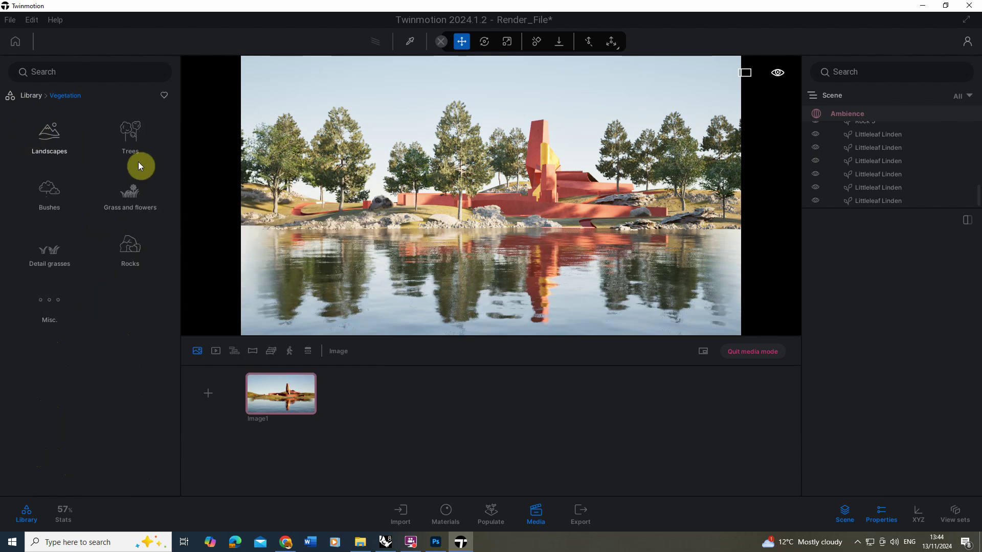
click(48, 195)
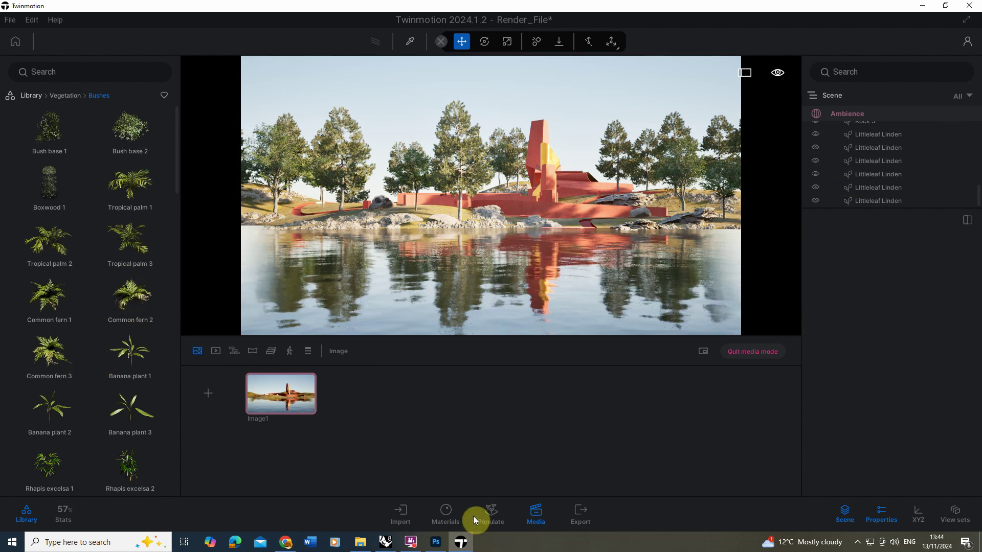
click(492, 515)
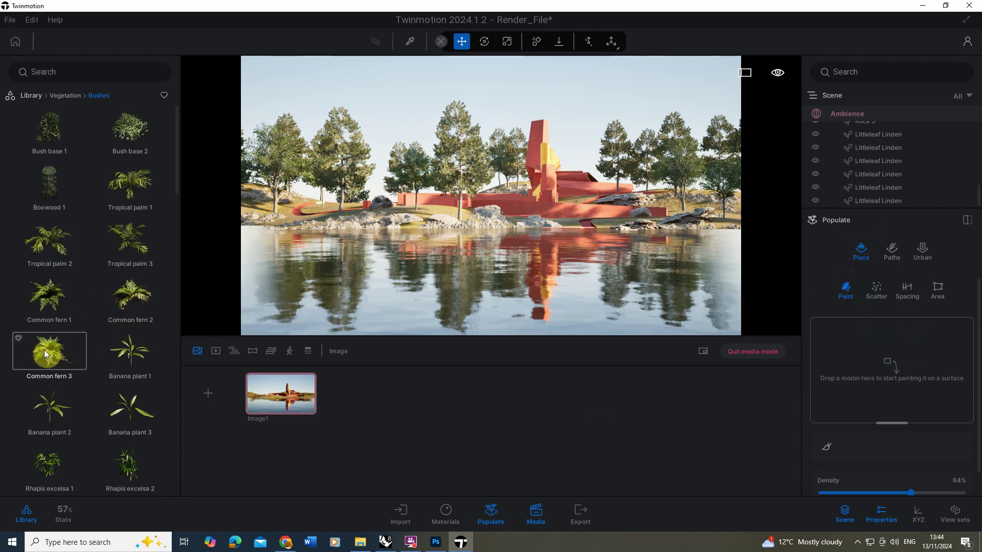
scroll(68, 350, down, 4)
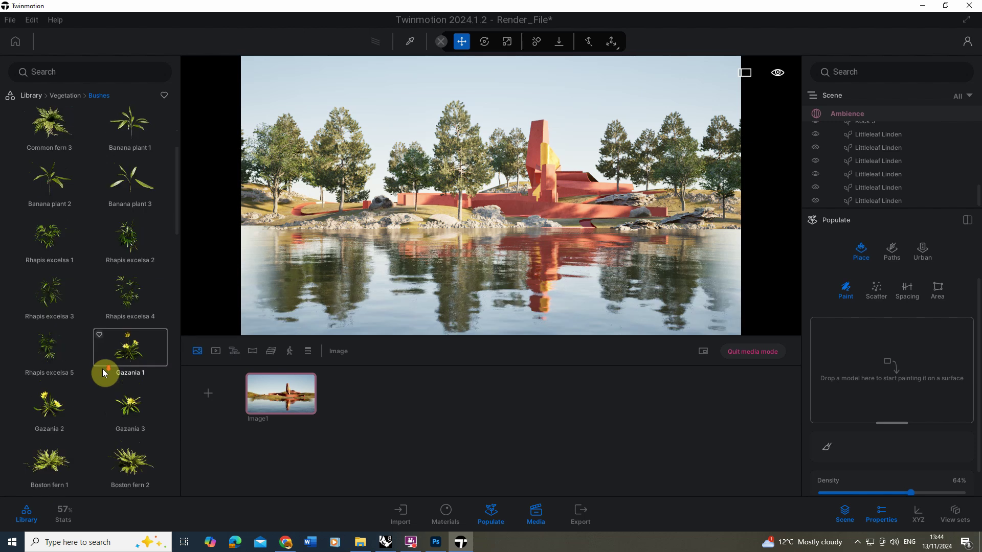
scroll(102, 369, down, 2)
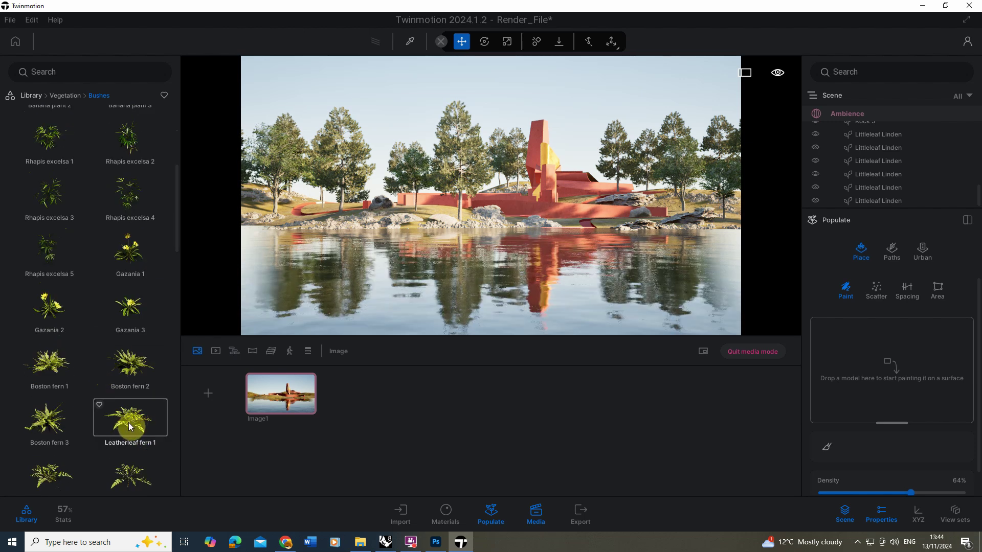
drag(45, 420, 910, 369)
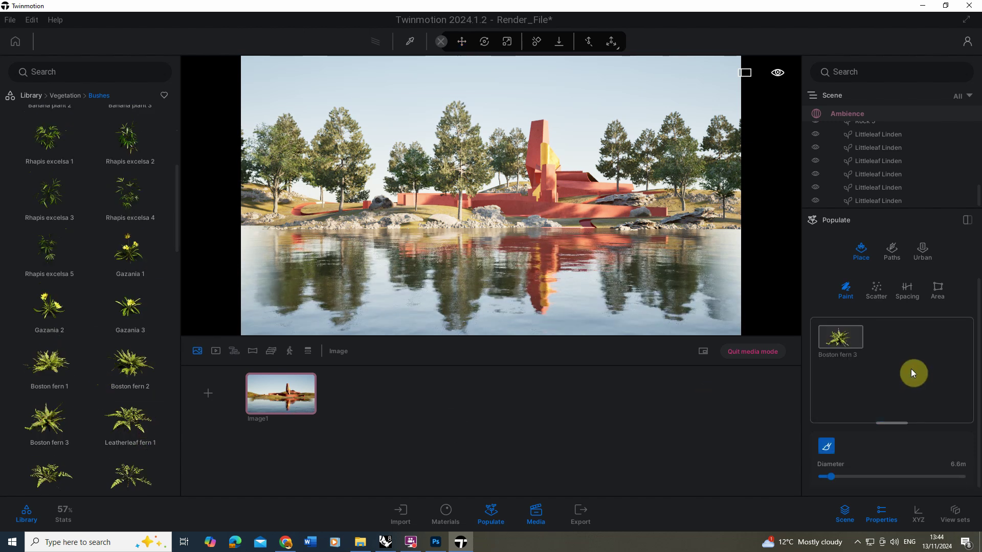
drag(831, 477, 825, 478)
Paint Boston fern 3 in patches along the shoreline and at the bank near the image's edge, and set its density to 43%.
click(449, 217)
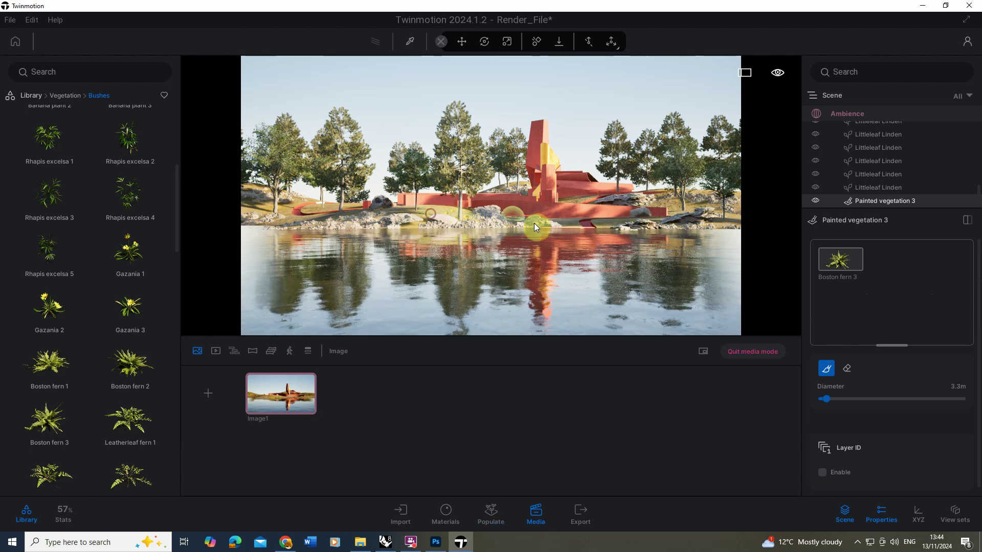
click(562, 221)
click(618, 222)
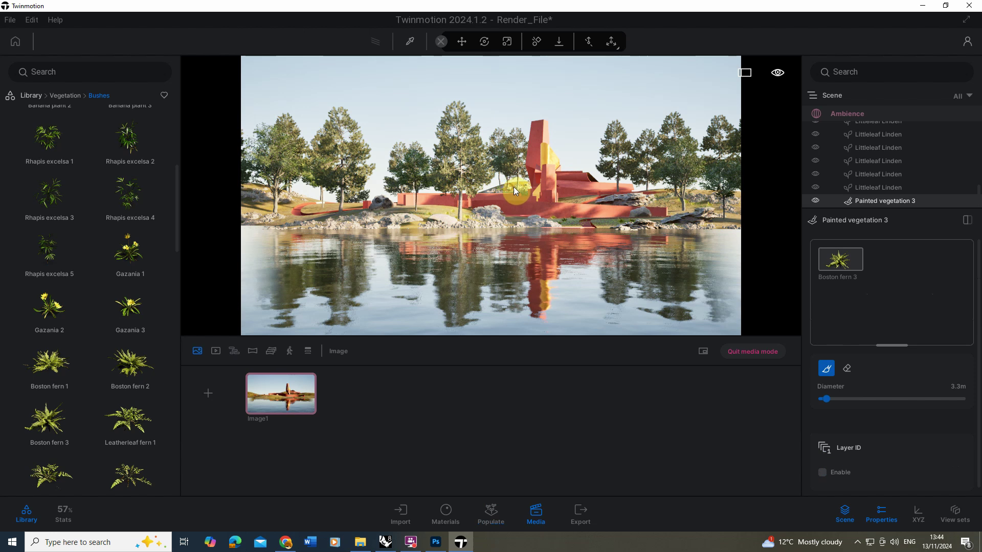
click(250, 207)
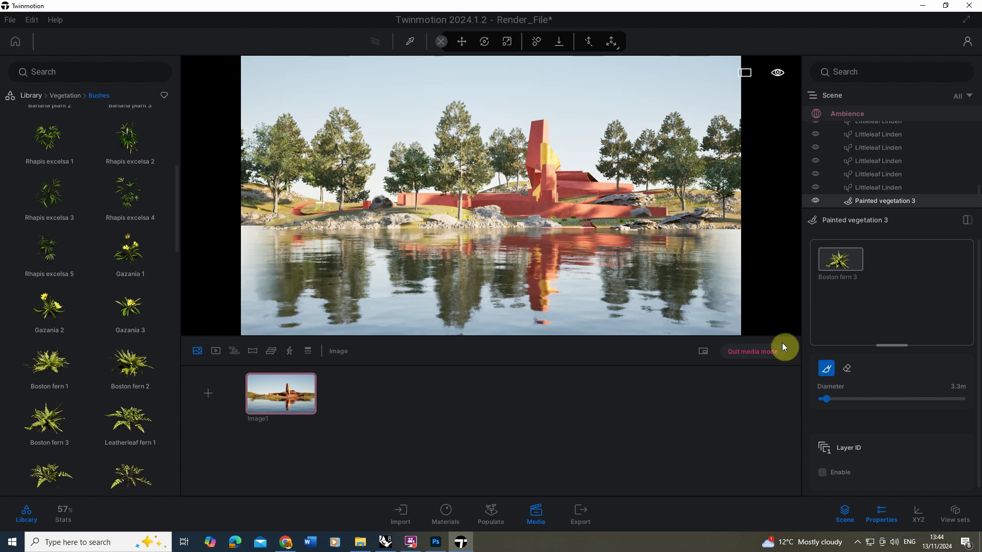
click(831, 264)
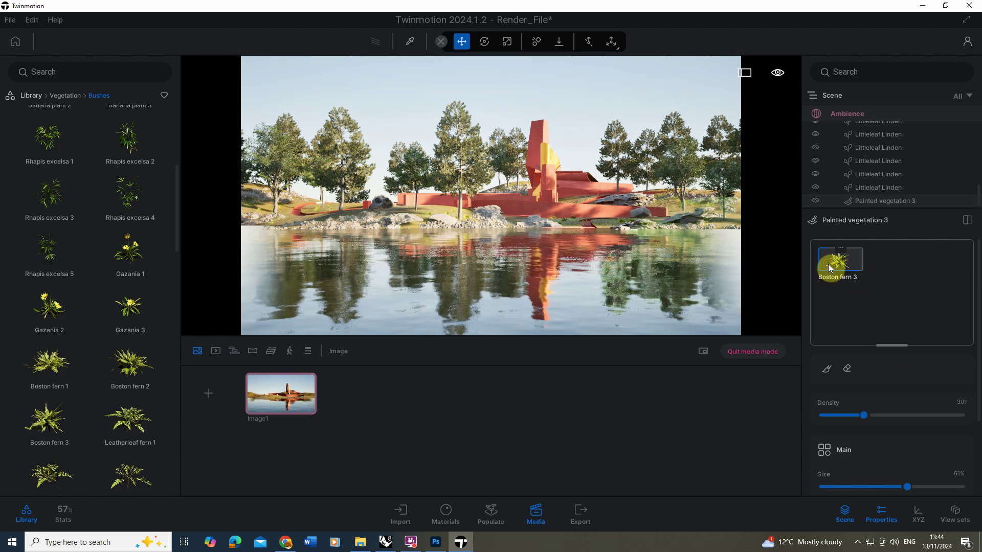
mouse_move(868, 417)
mouse_down()
mouse_move(908, 414)
mouse_move(883, 414)
mouse_up()
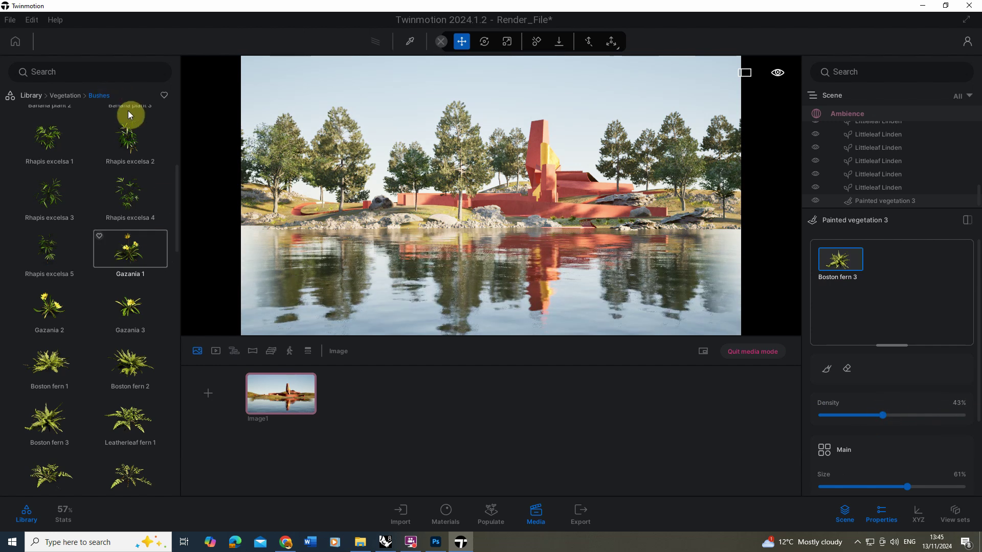
Place Vine maples on the bank near the curved ramp, beside the tower and by the flat shore rocks, slightly increasing the last one's age.
click(68, 96)
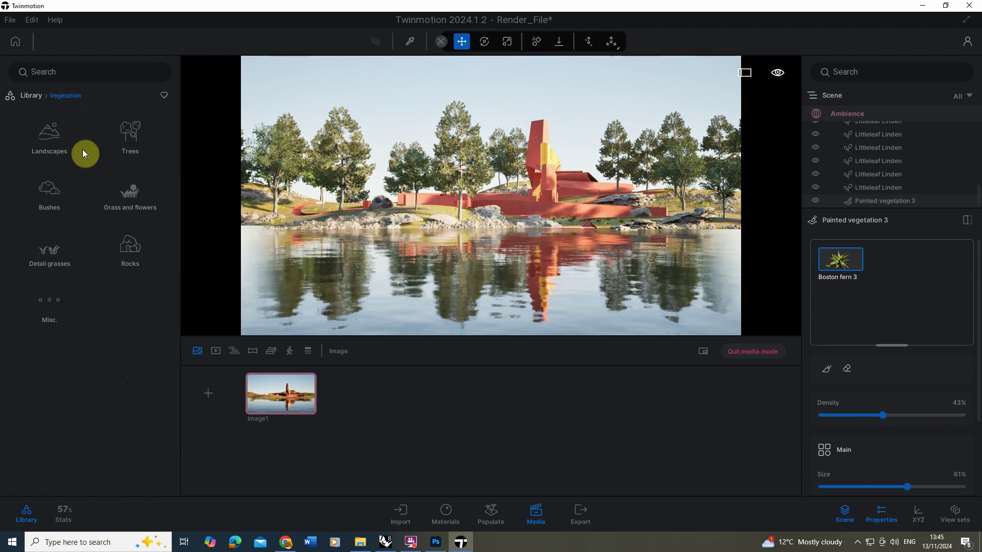
click(136, 138)
scroll(88, 302, down, 5)
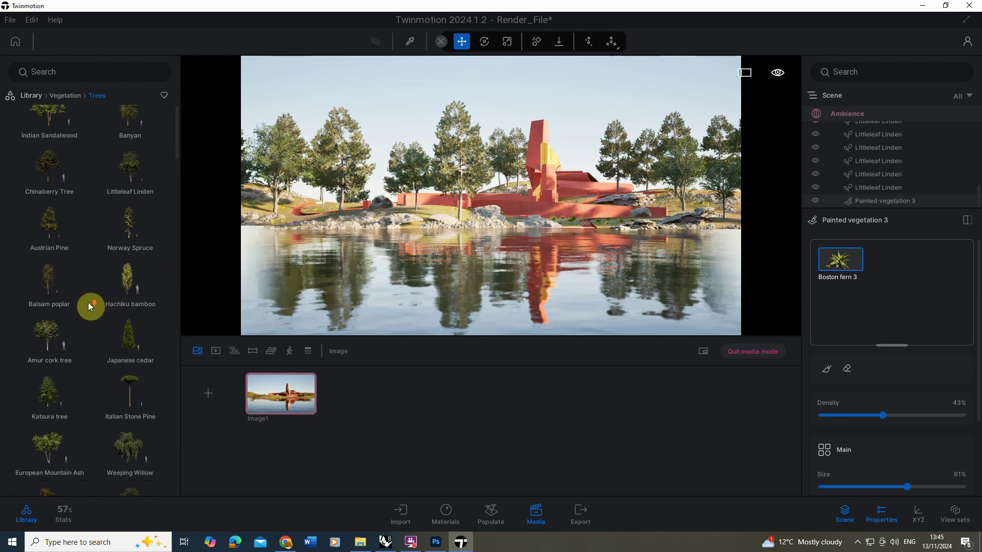
scroll(102, 299, down, 4)
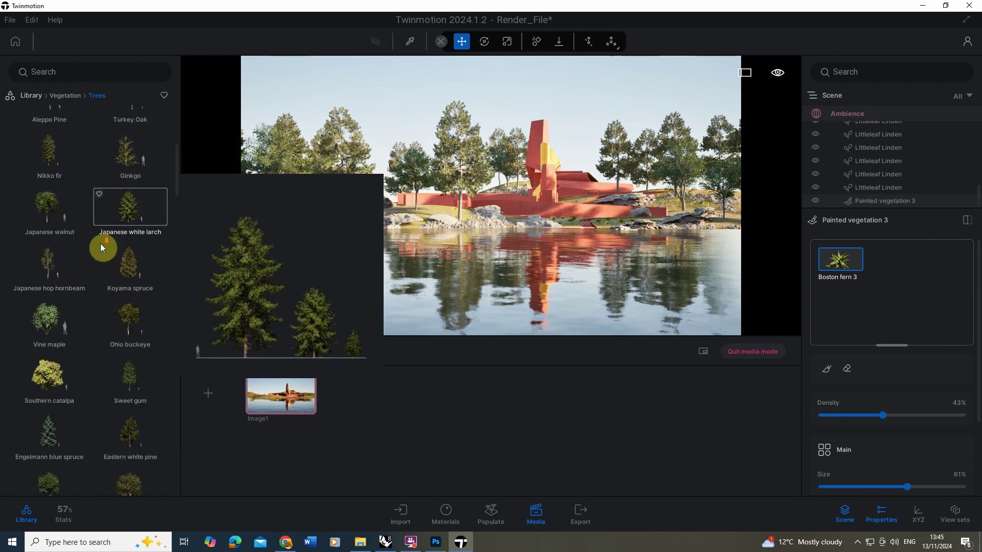
scroll(61, 318, down, 1)
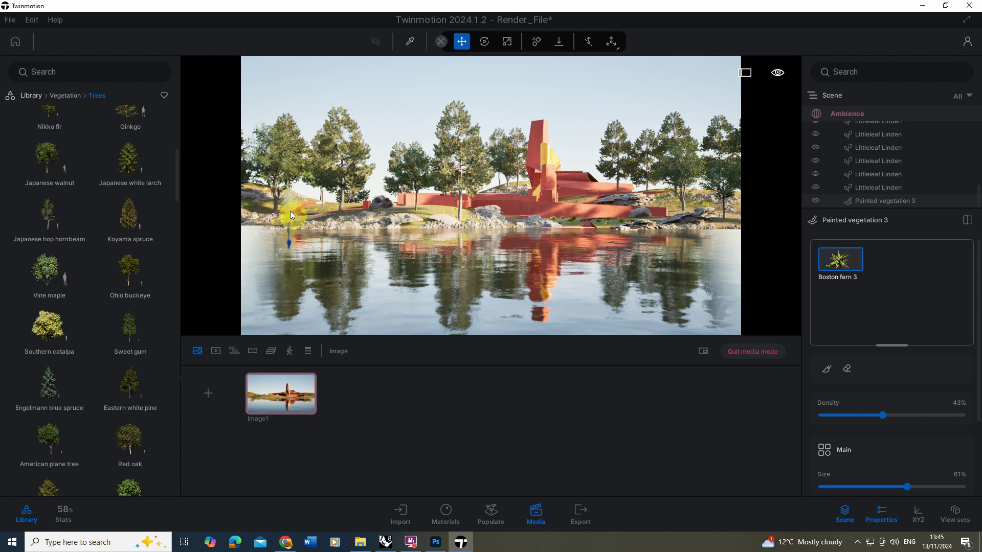
drag(298, 231, 291, 218)
drag(46, 274, 695, 211)
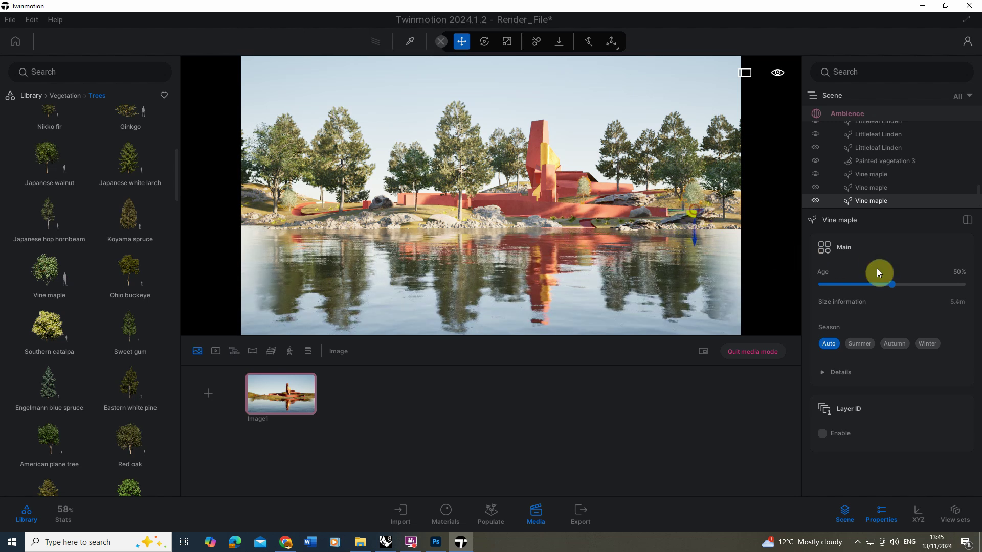
drag(895, 286, 899, 285)
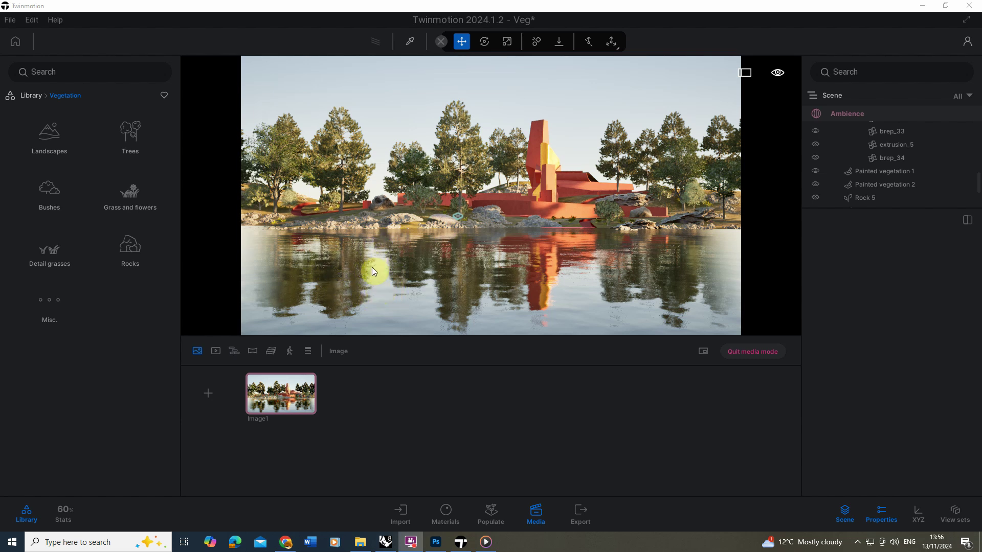
Load Water lily 3 from the bushes as the vegetation to paint.
click(48, 190)
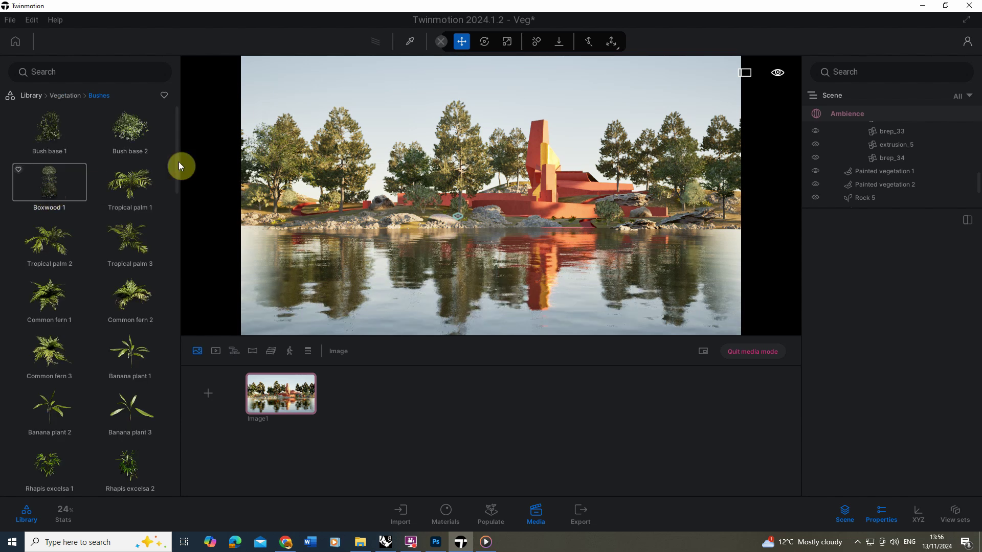
scroll(158, 406, down, 10)
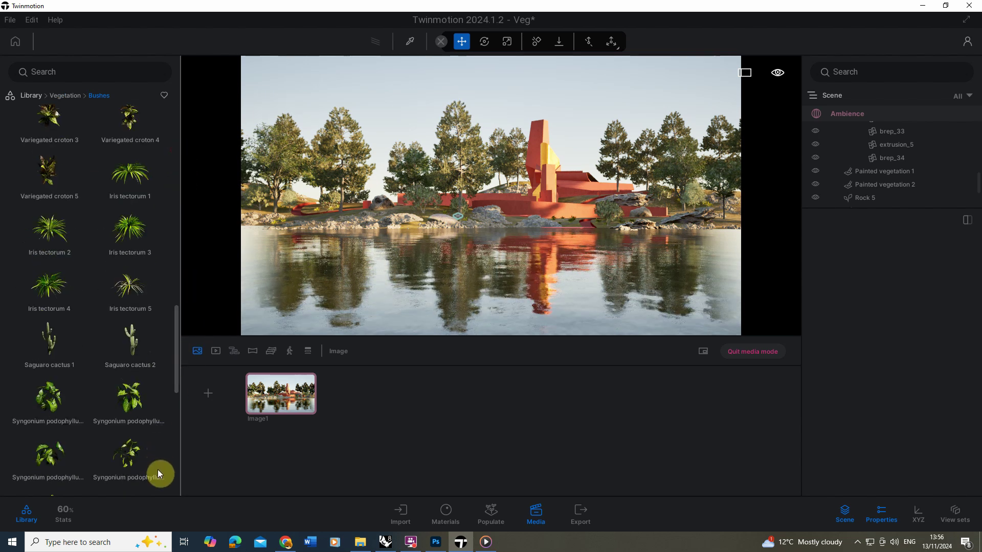
scroll(41, 407, down, 8)
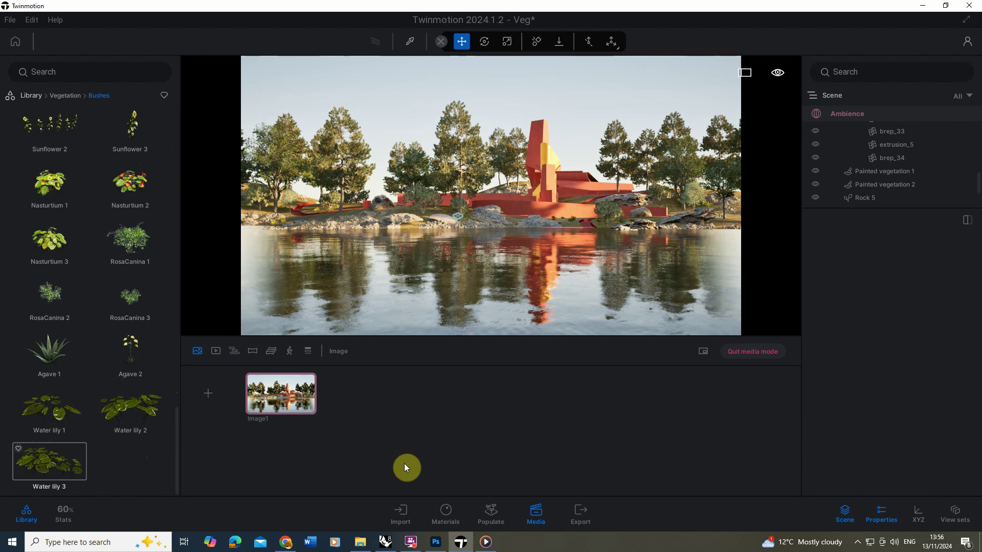
click(492, 514)
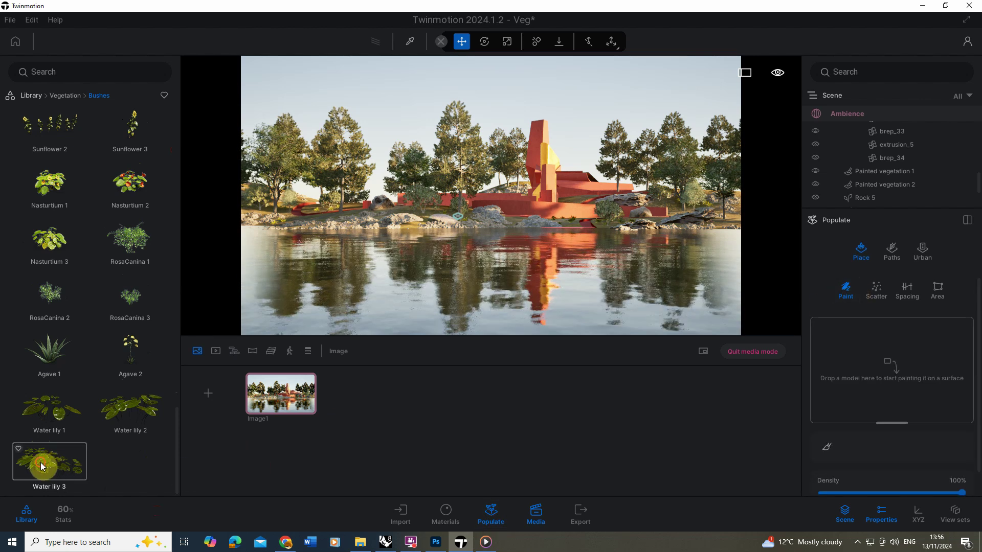
drag(44, 460, 863, 363)
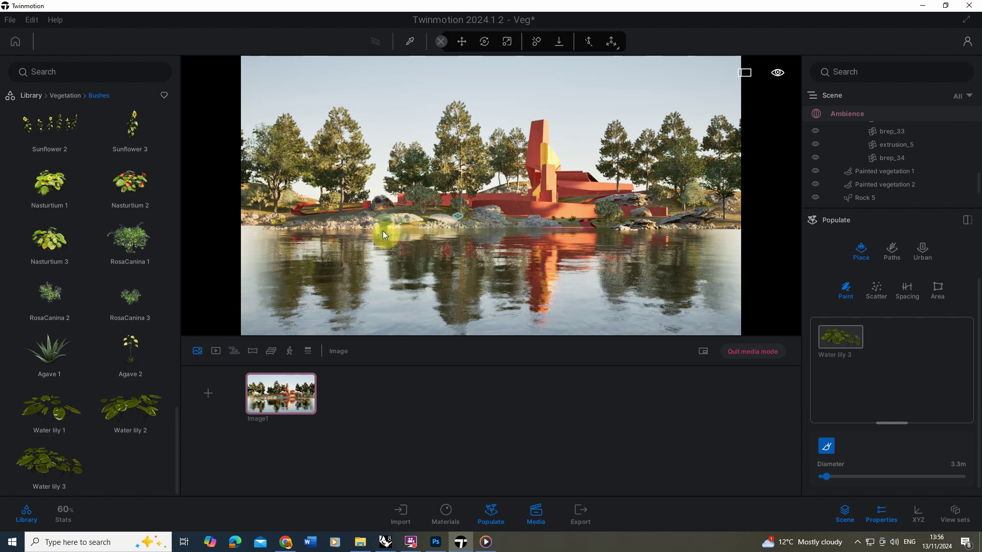
Paint Water lily 3 onto the water in several patches along the rocky shoreline and finish painting.
drag(380, 233, 374, 234)
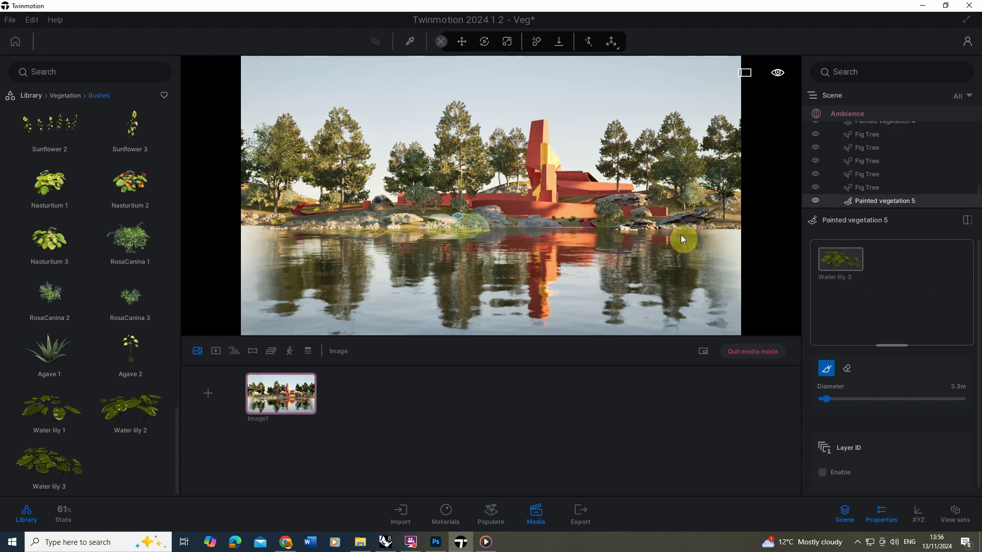
mouse_move(633, 239)
mouse_down()
mouse_move(585, 230)
mouse_move(737, 233)
mouse_up()
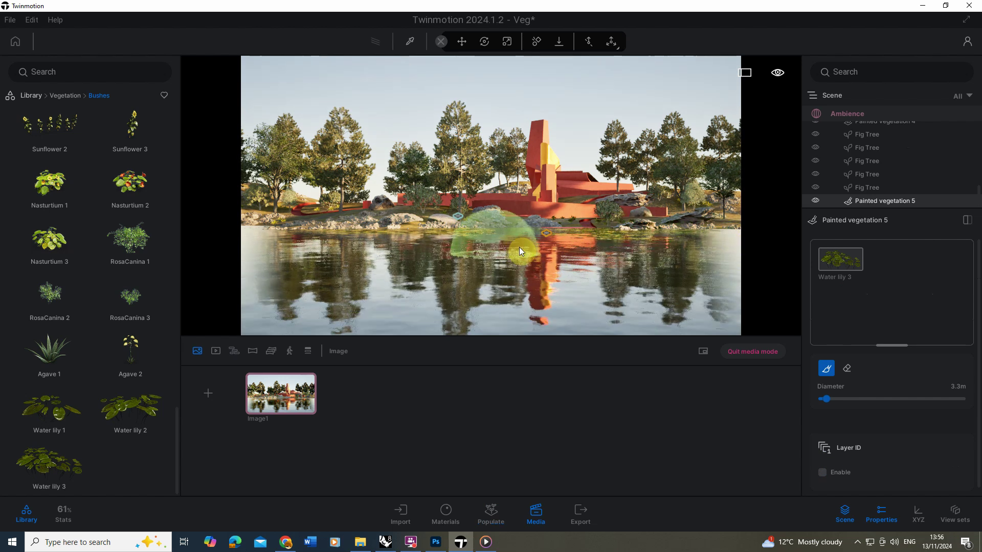
drag(519, 238, 519, 237)
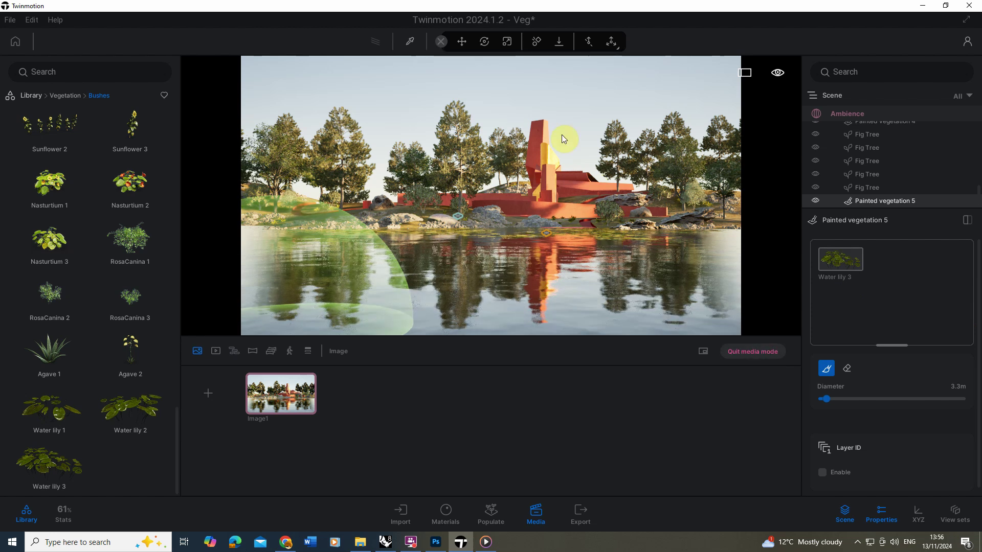
click(460, 40)
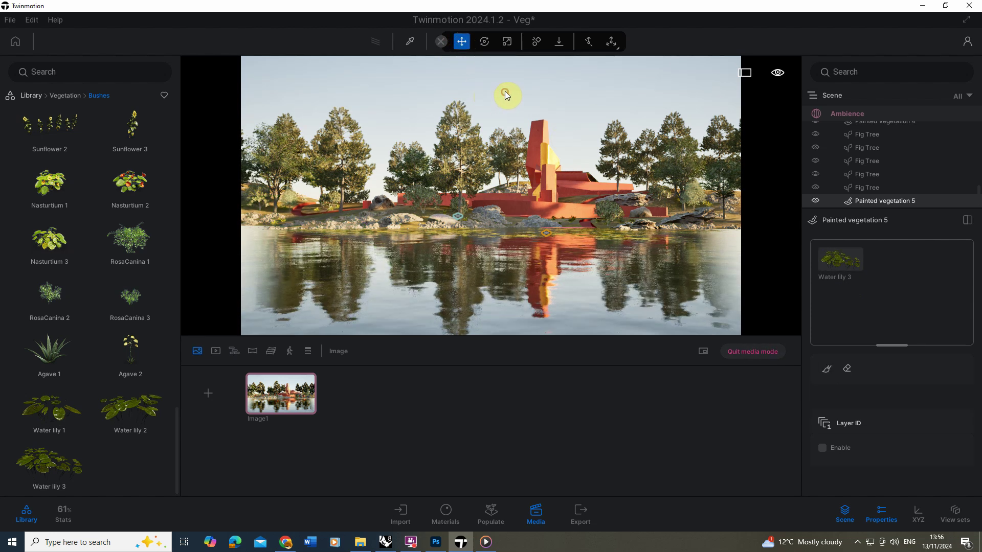
click(504, 92)
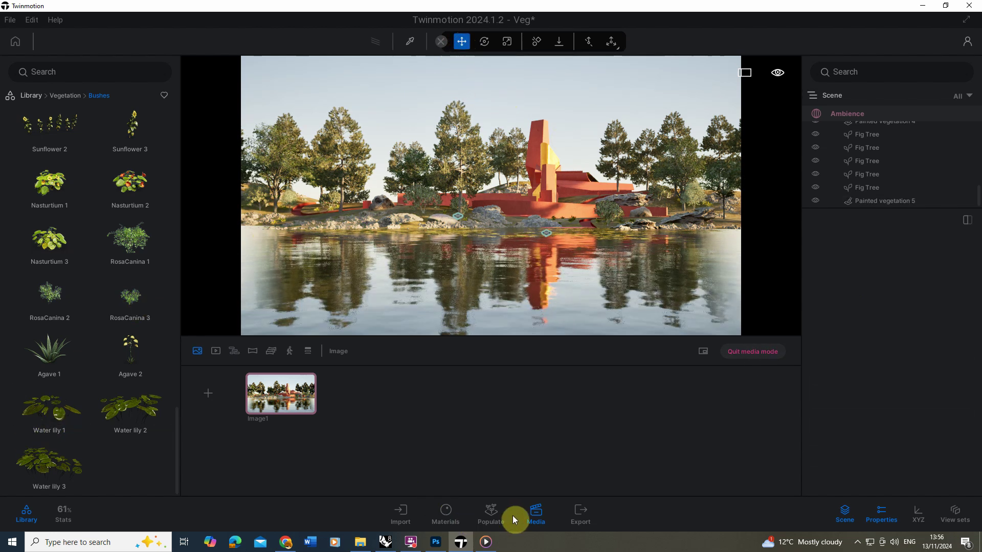
Paint Water lily 1 at four spots on the water along the shoreline, on both sides of the tower's reflection.
click(492, 515)
mouse_move(64, 422)
mouse_down()
mouse_move(396, 422)
mouse_move(903, 371)
mouse_move(851, 358)
mouse_up()
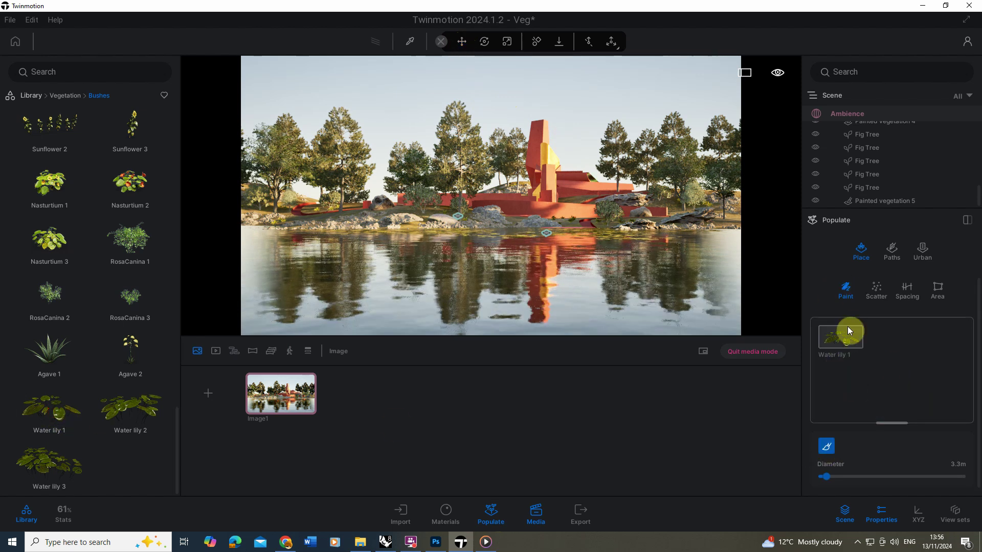
click(445, 243)
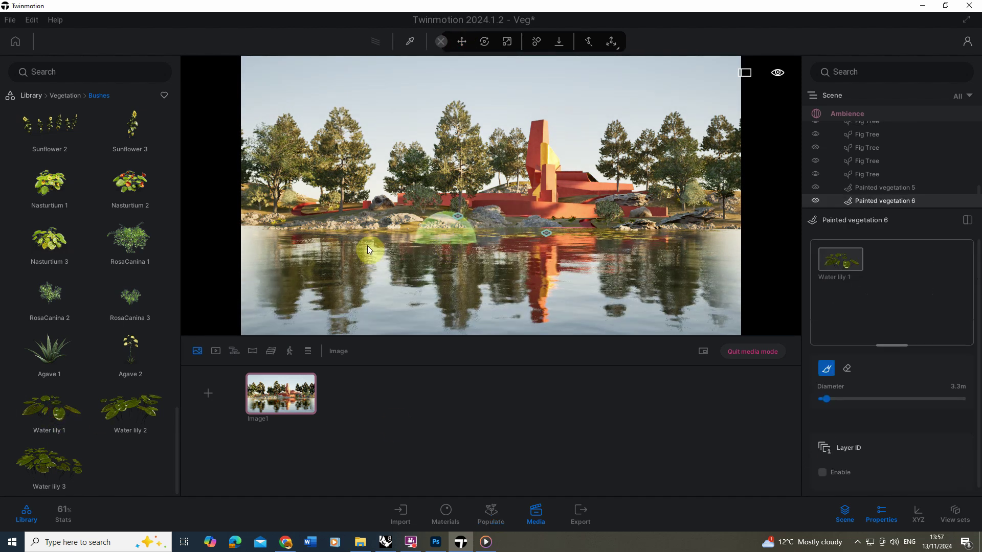
click(343, 247)
click(615, 232)
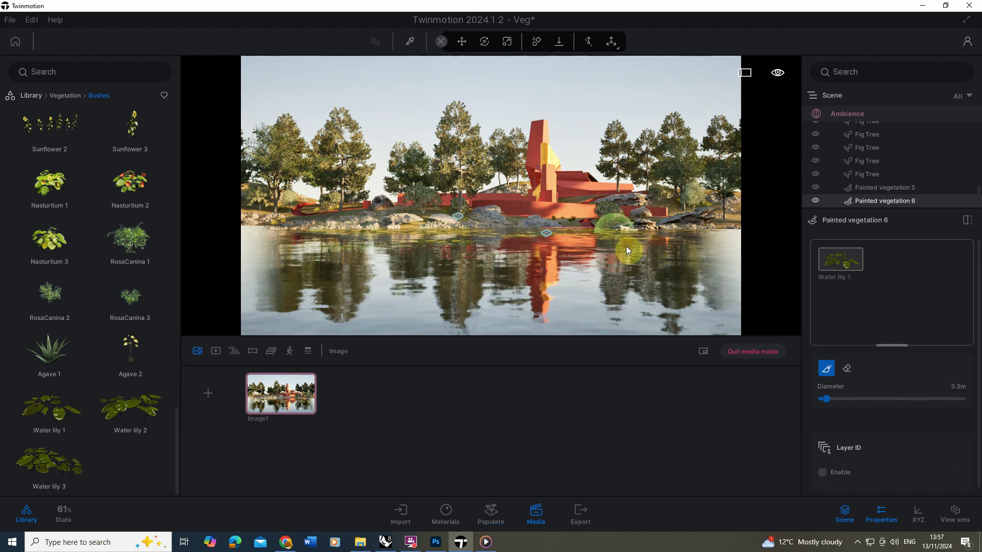
click(716, 240)
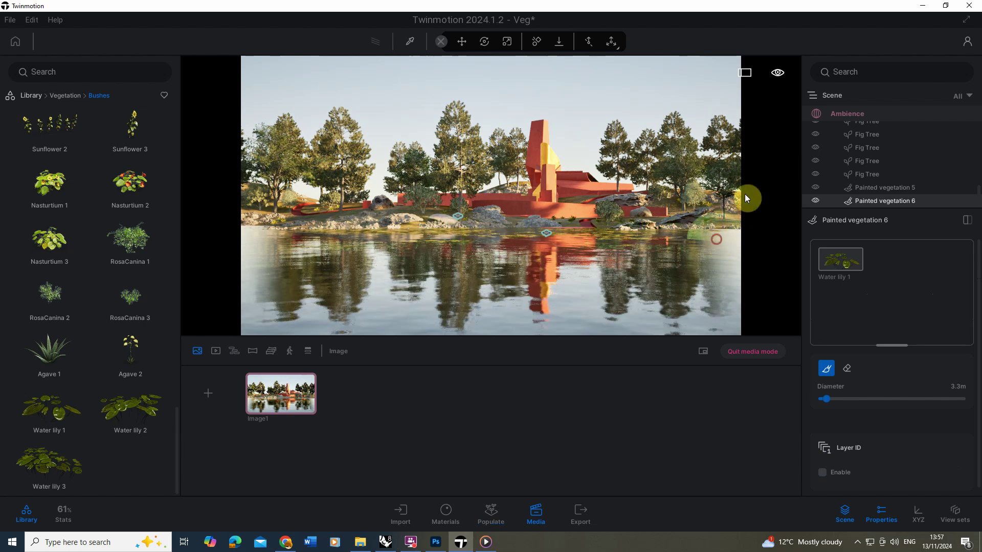
Place Rock 3 in the lake in front of the wooded bank, scale it, and lower it partly into the water.
click(67, 95)
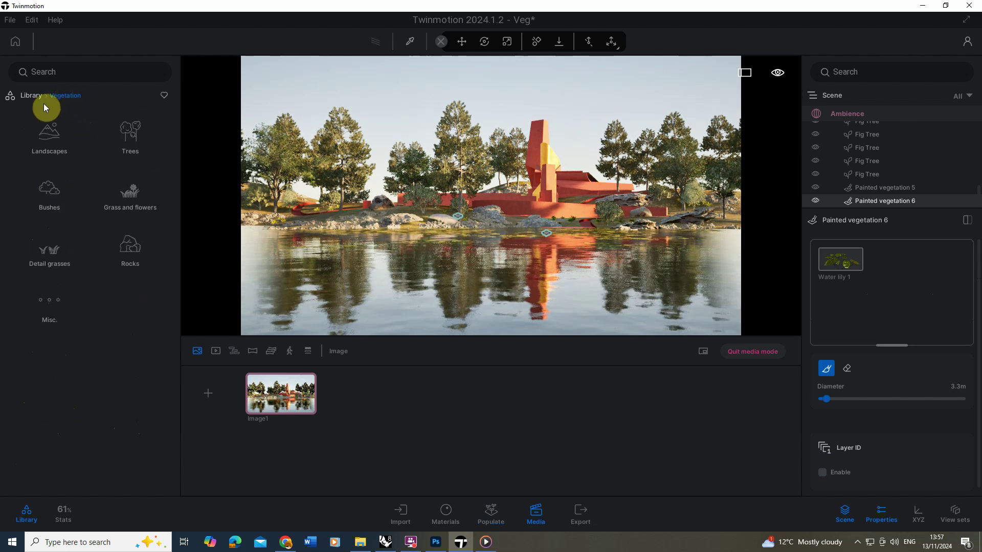
click(126, 250)
click(38, 179)
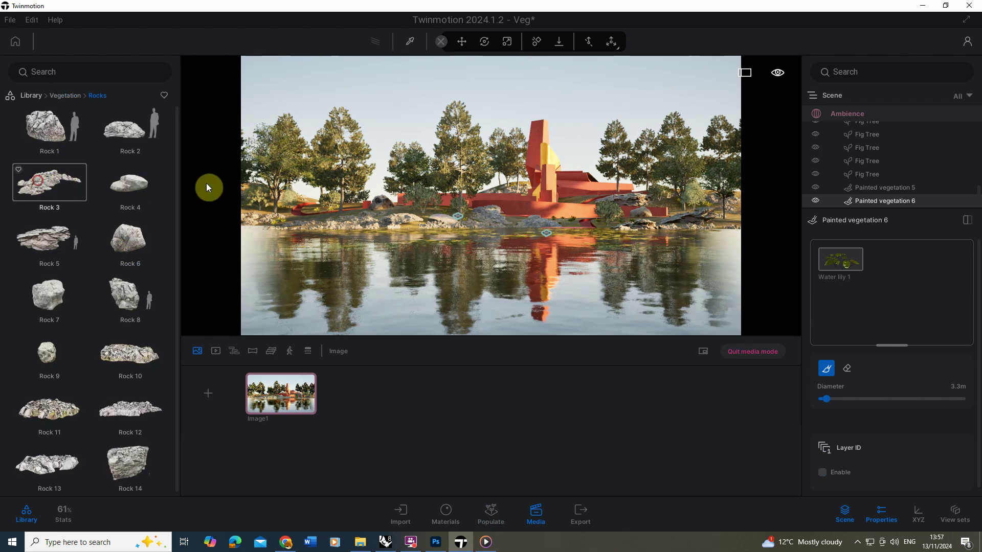
drag(207, 183, 380, 290)
click(507, 41)
click(382, 262)
click(462, 41)
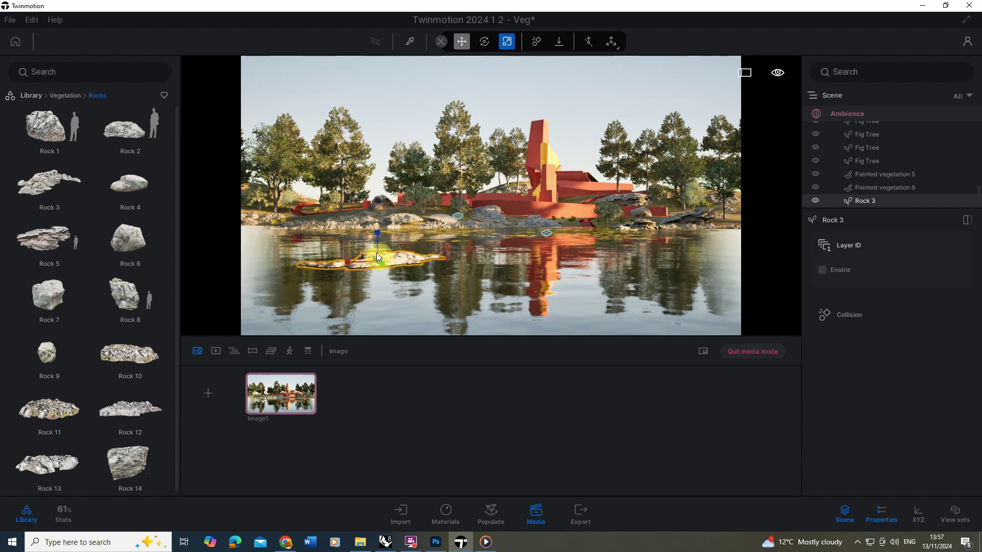
drag(378, 237, 378, 240)
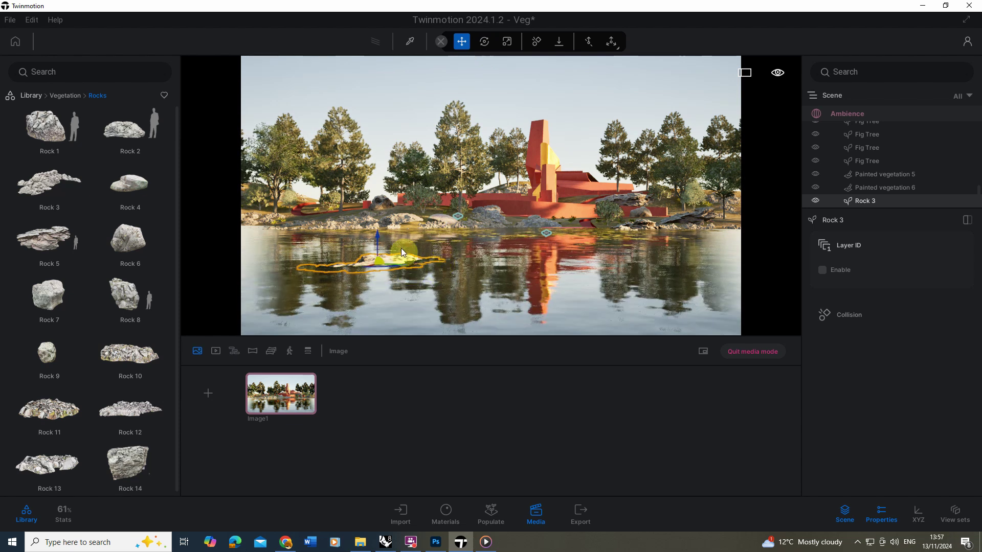
Rotate the Rock 3 placed in the lake about its vertical axis and restore the Image1 view with nothing selected.
key(f)
shift+middle_drag(440, 204, 467, 171)
key(f)
scroll(468, 221, down, 5)
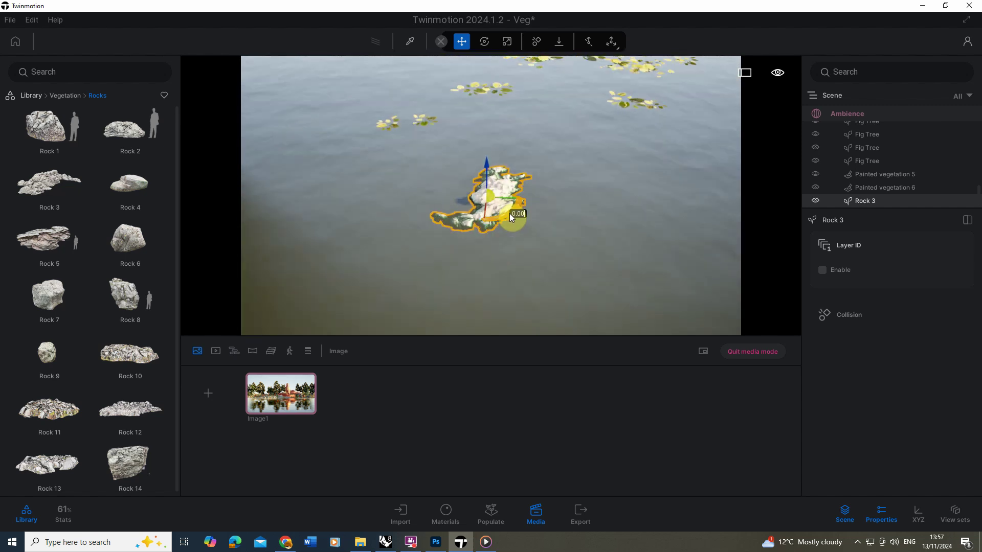
drag(509, 213, 399, 225)
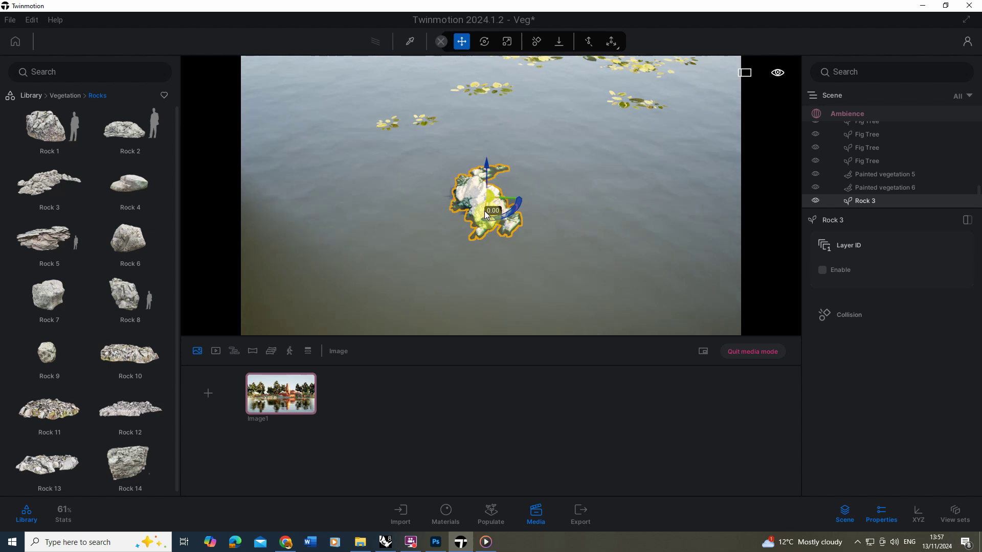
middle_drag(483, 207, 375, 282)
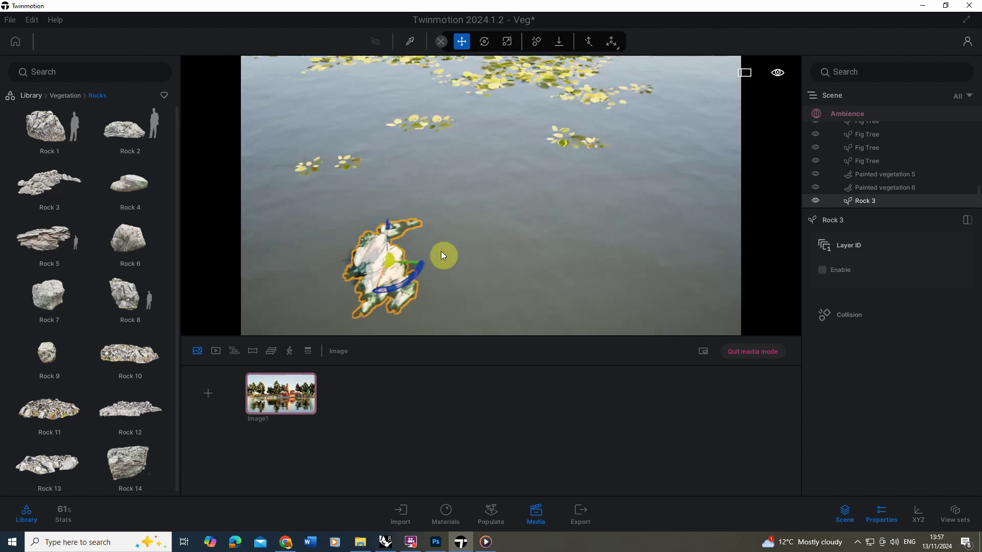
drag(376, 281, 402, 207)
click(308, 400)
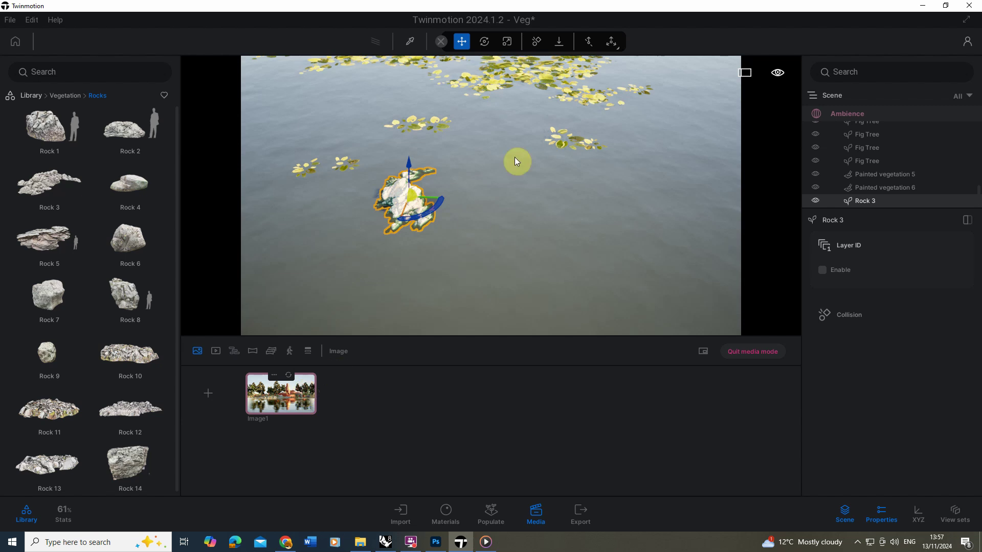
click(385, 85)
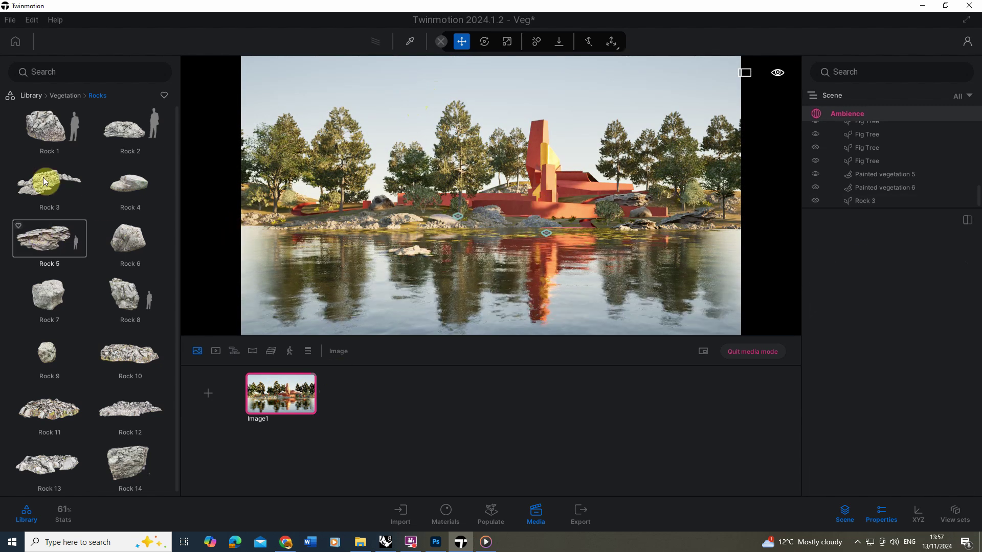
Place a second Rock 3 in the lake beside the first, lower it partly into the water and restore the Image1 view.
drag(46, 237, 314, 259)
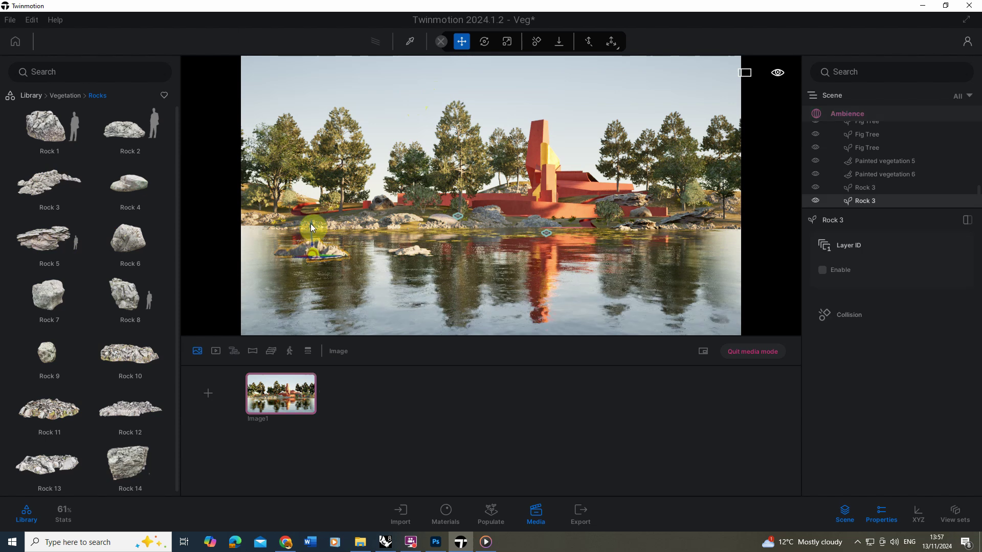
right_drag(311, 228, 320, 257)
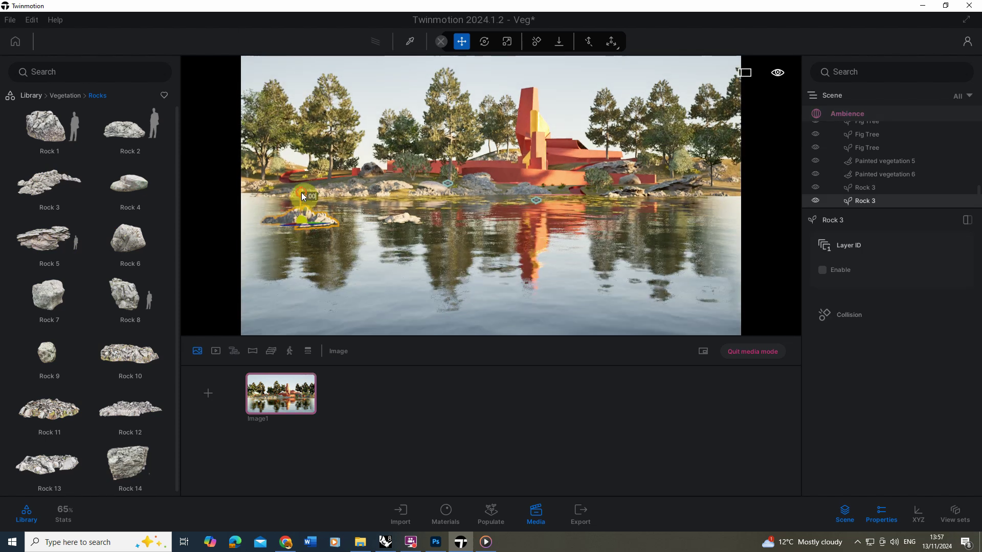
drag(302, 192, 301, 199)
click(368, 81)
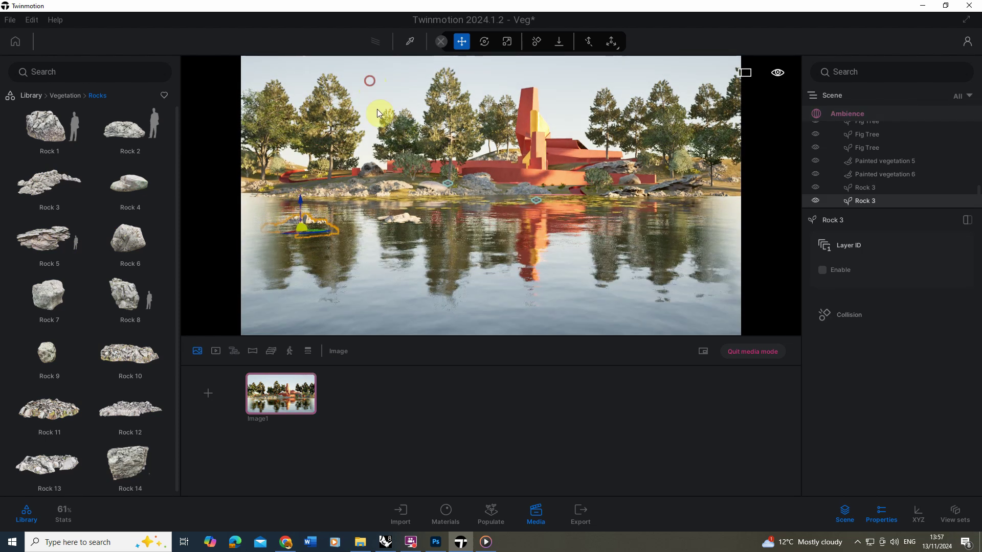
click(302, 387)
click(381, 123)
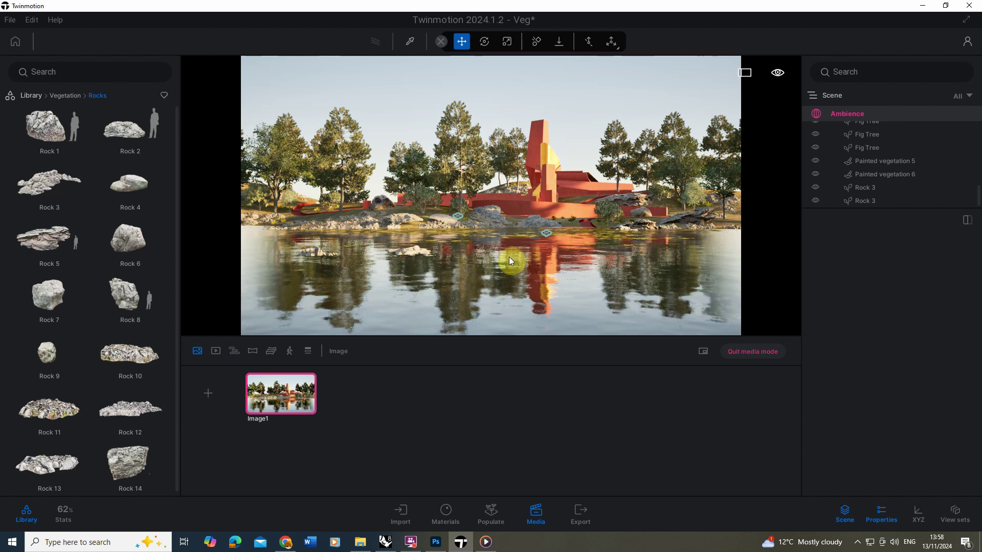
Try a wind speed of 5.00 in Image1's weather conditions and bring it back down to 1.58.
click(290, 400)
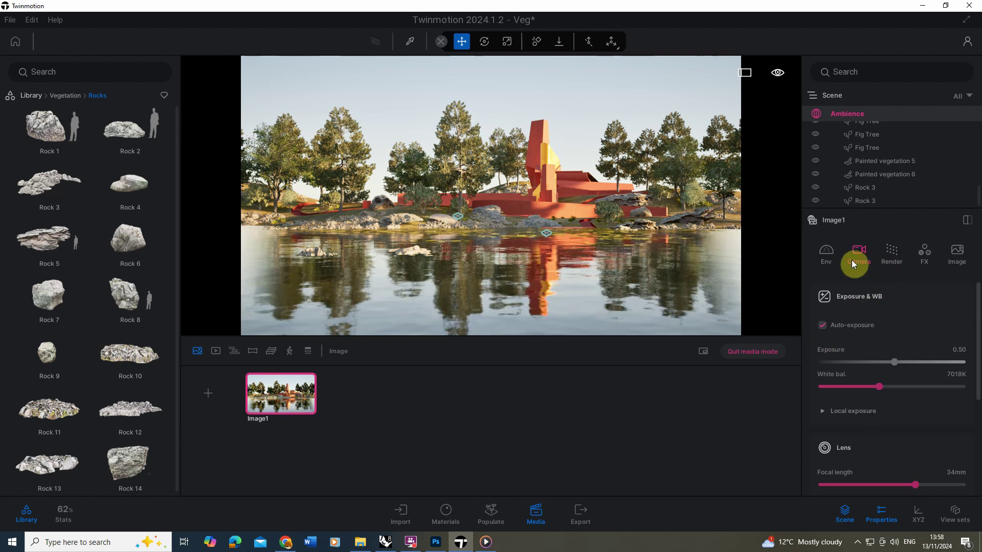
click(829, 253)
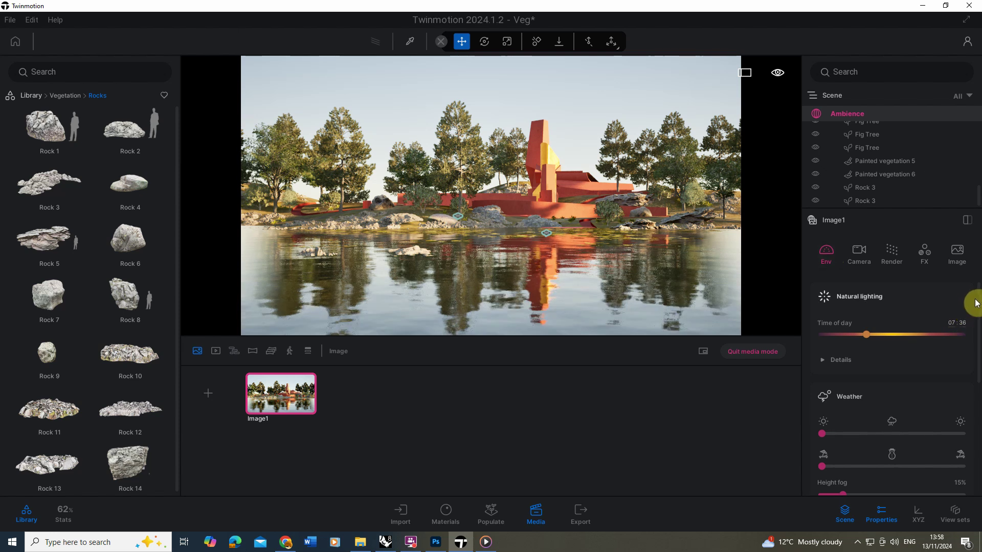
drag(978, 329, 837, 397)
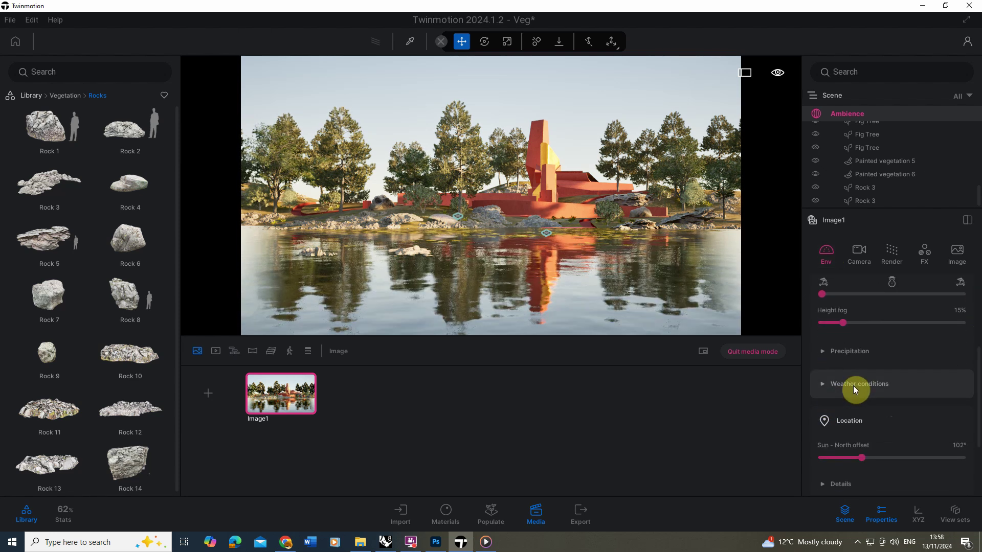
click(837, 385)
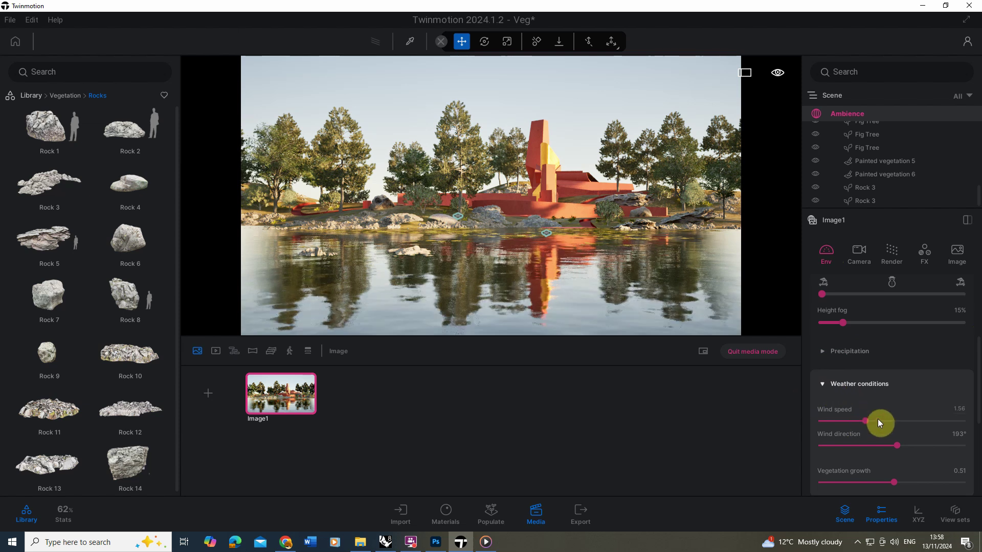
drag(947, 423, 978, 429)
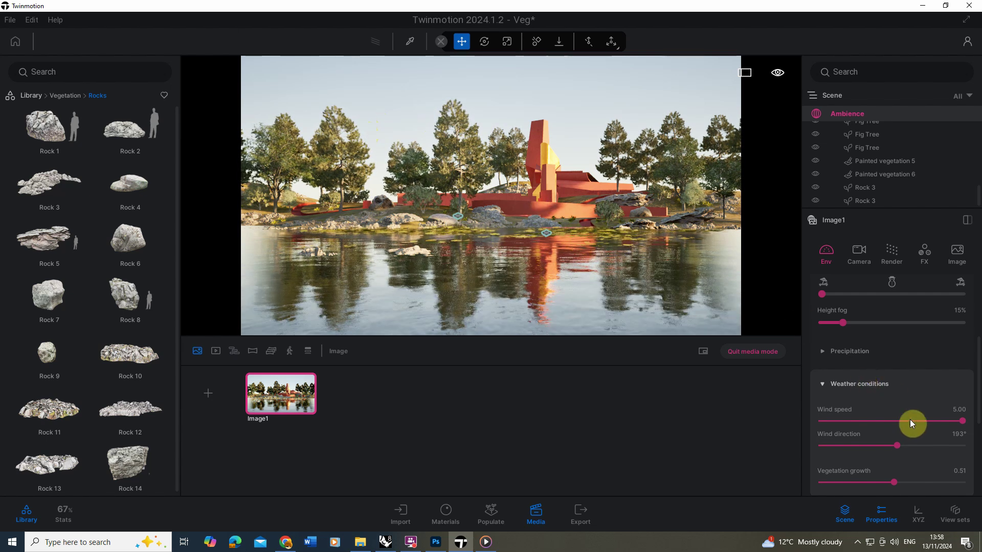
drag(963, 425, 866, 421)
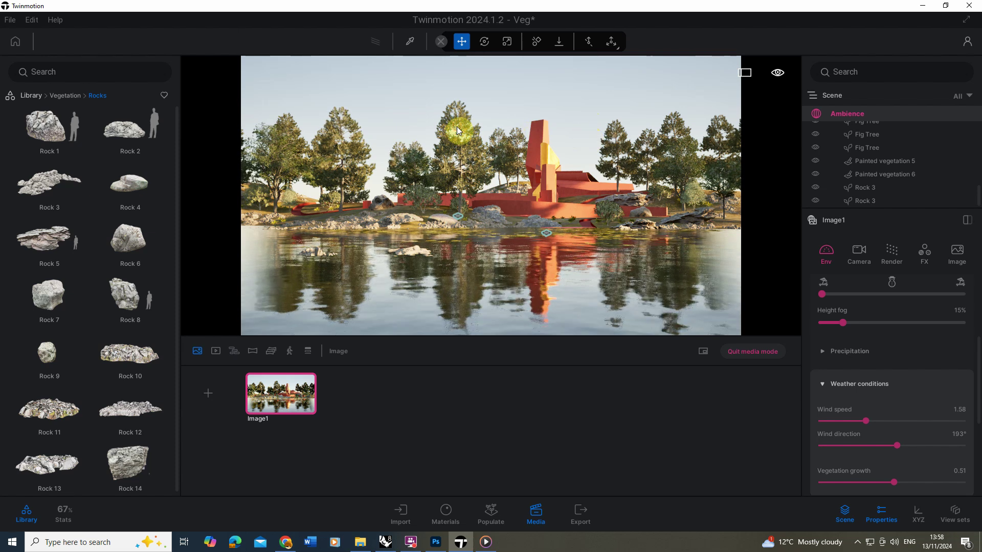
Set the age of the painted Austrian Pine trees around the building to 39%.
click(369, 169)
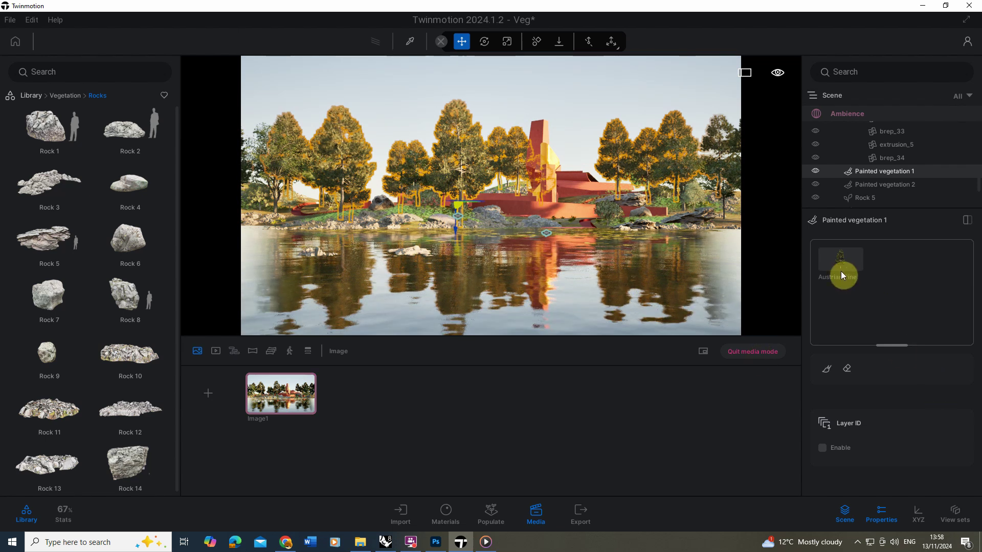
click(828, 261)
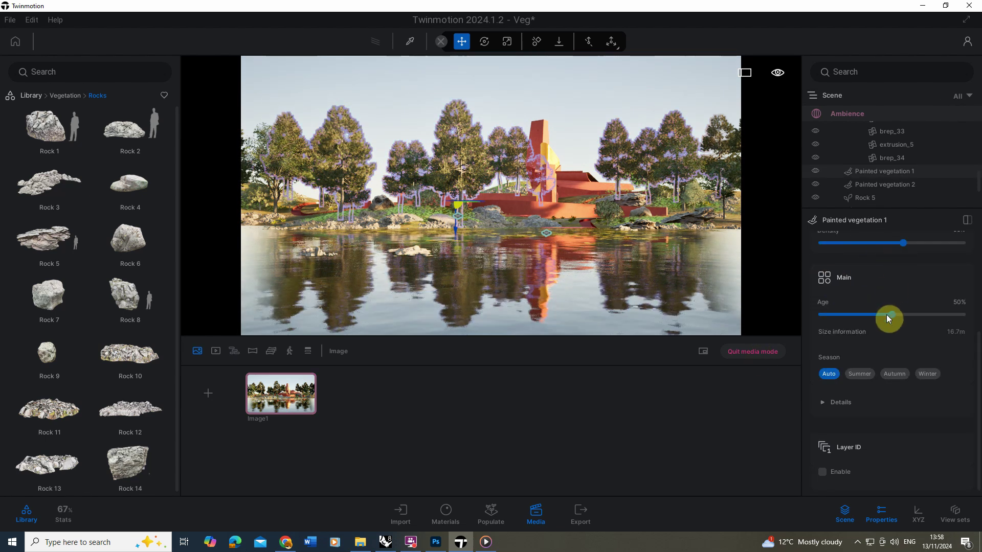
drag(891, 315, 877, 316)
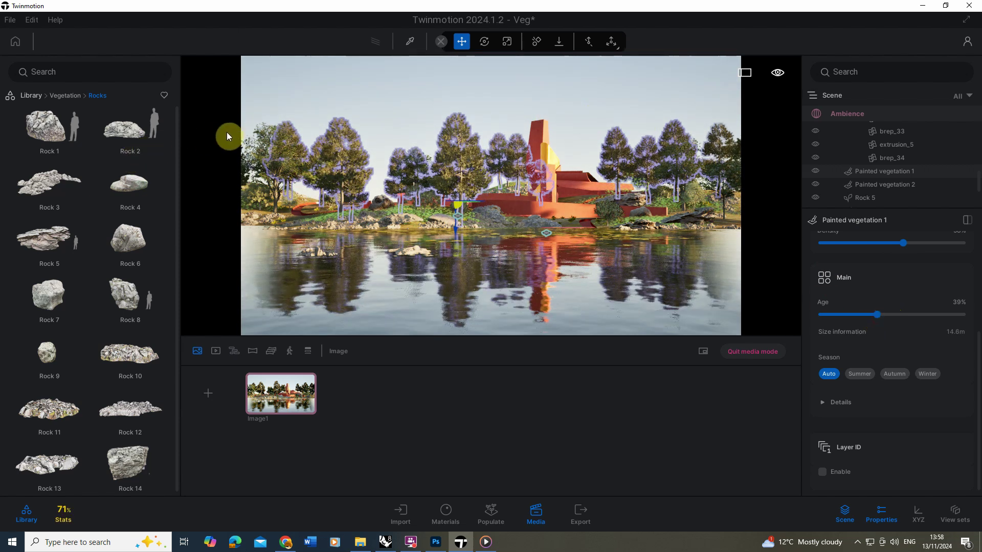
Set the age of the Littleleaf Linden at the far left of the bank to 68% and the one right of the building to 57%.
click(256, 128)
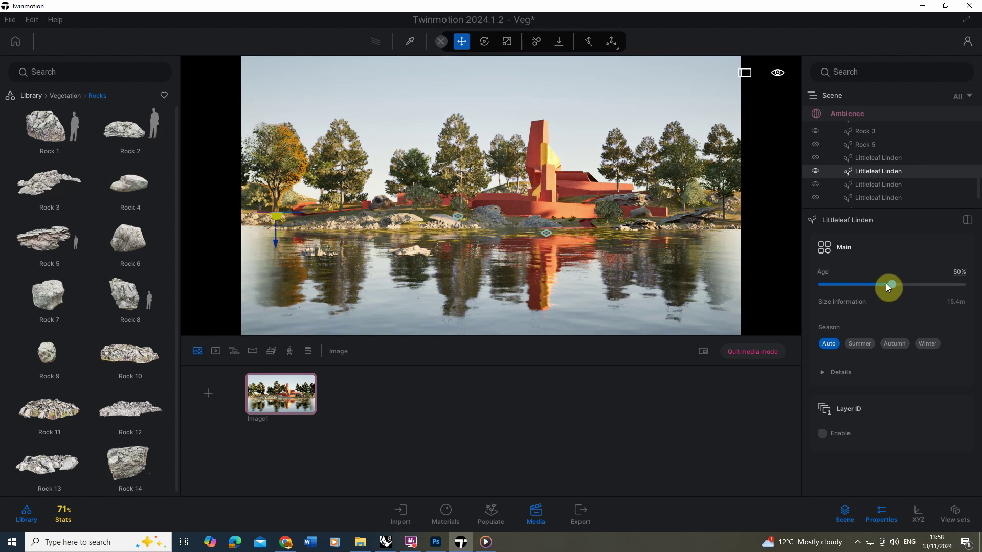
drag(887, 287, 917, 285)
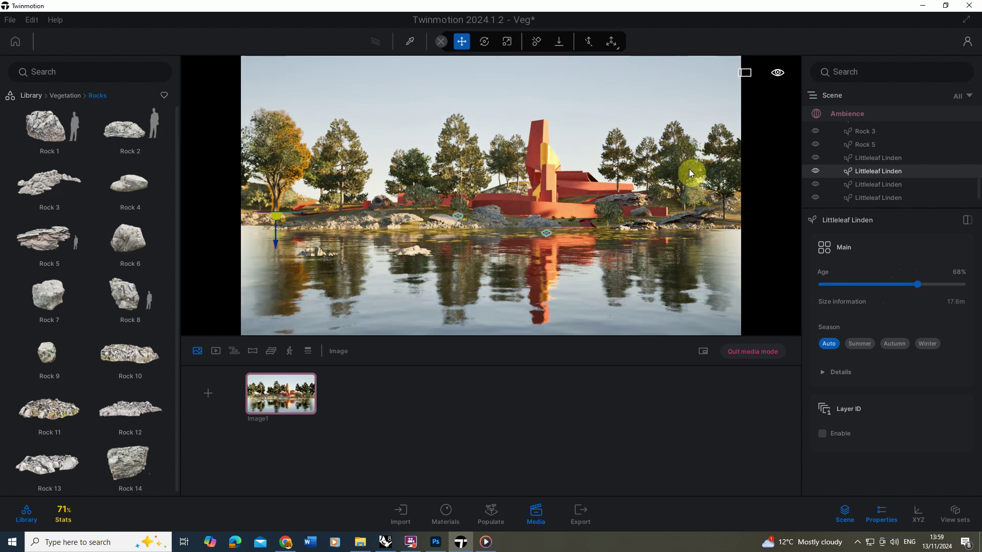
click(693, 155)
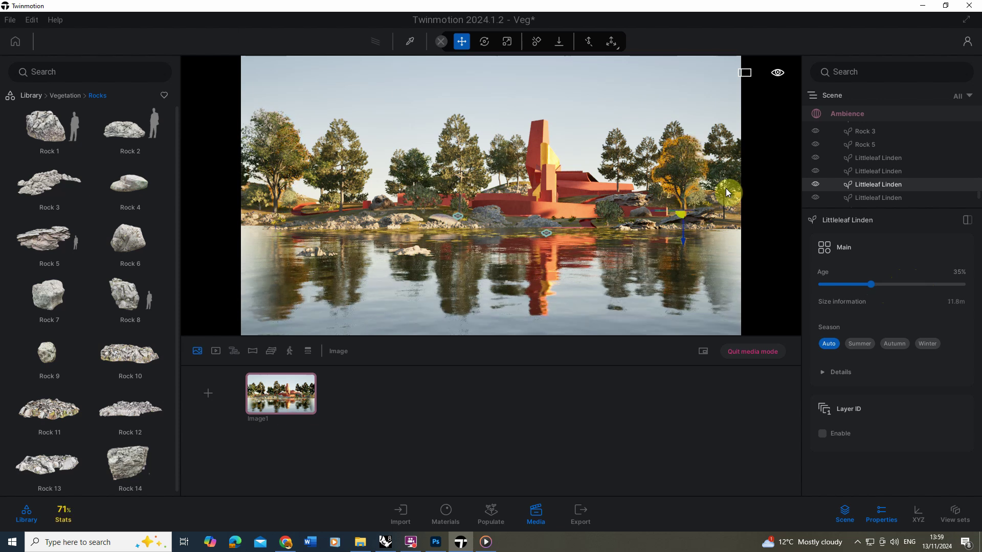
drag(895, 284, 901, 284)
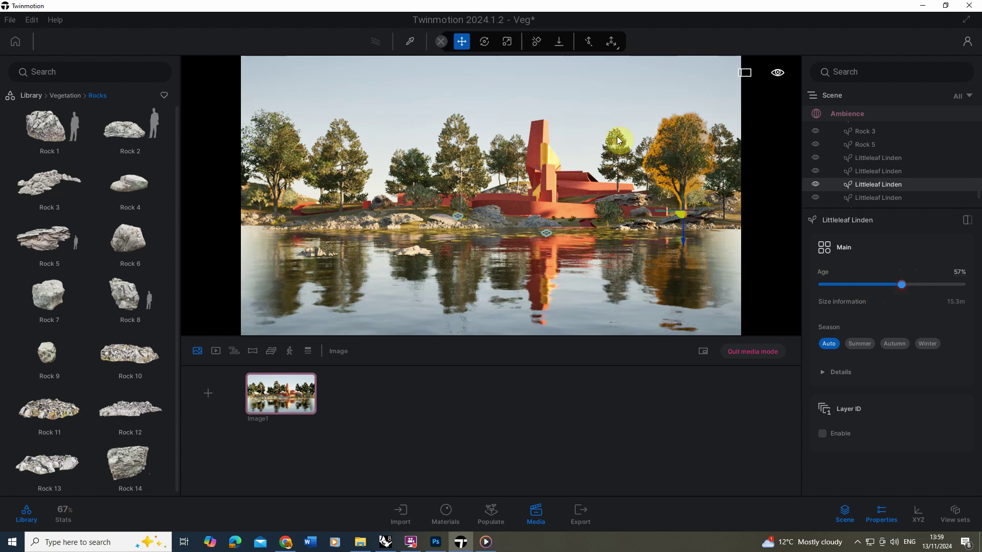
click(582, 105)
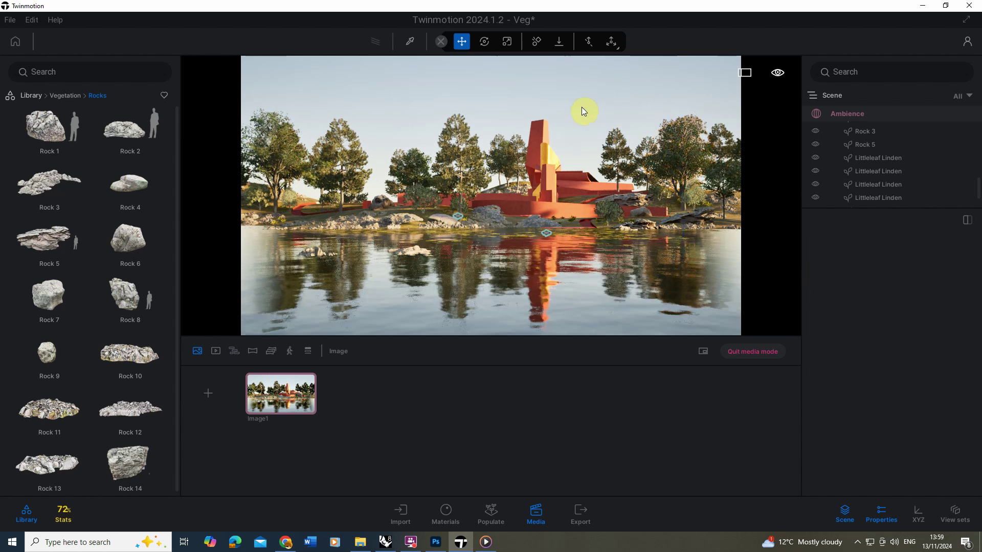